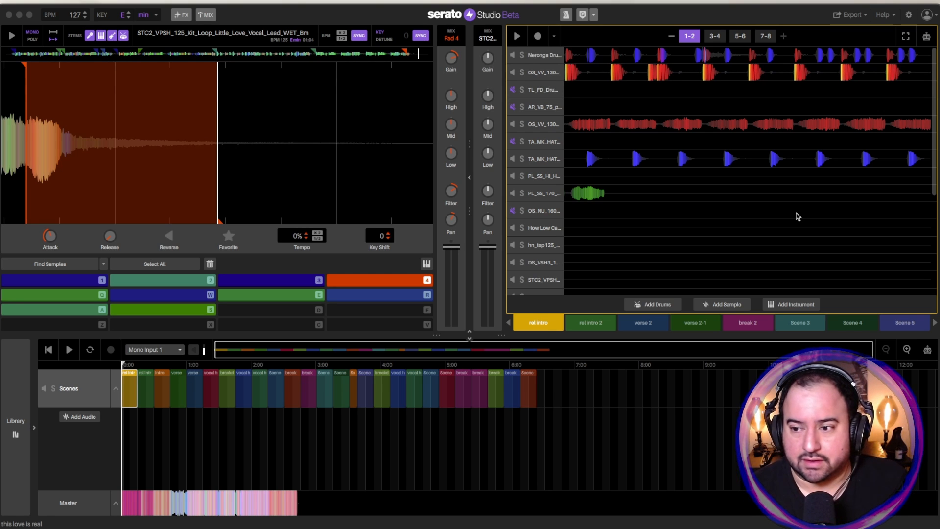
# Step: Look through the project's deck list and view the Neronga Drum Kit step pattern in the rel intro scene
pyautogui.scroll(-4, 678, 242)
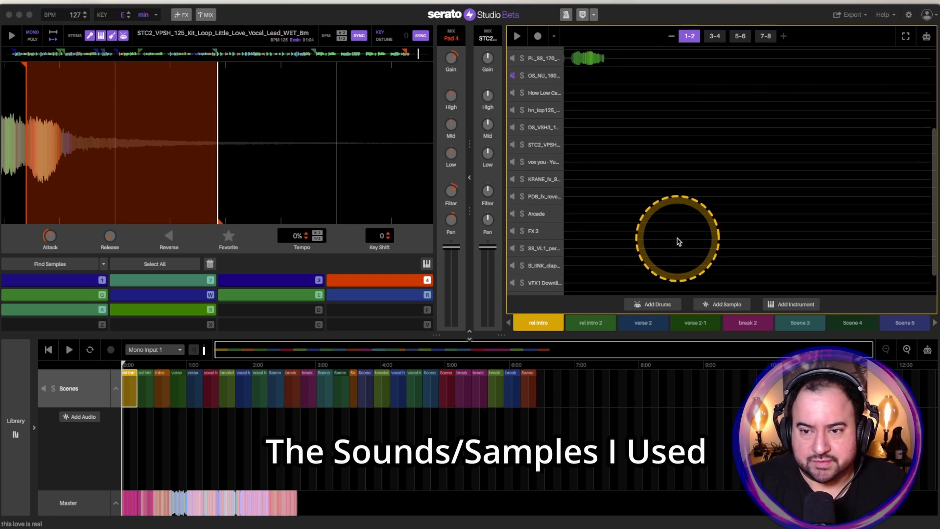
pyautogui.scroll(-1, 679, 242)
pyautogui.scroll(5, 679, 241)
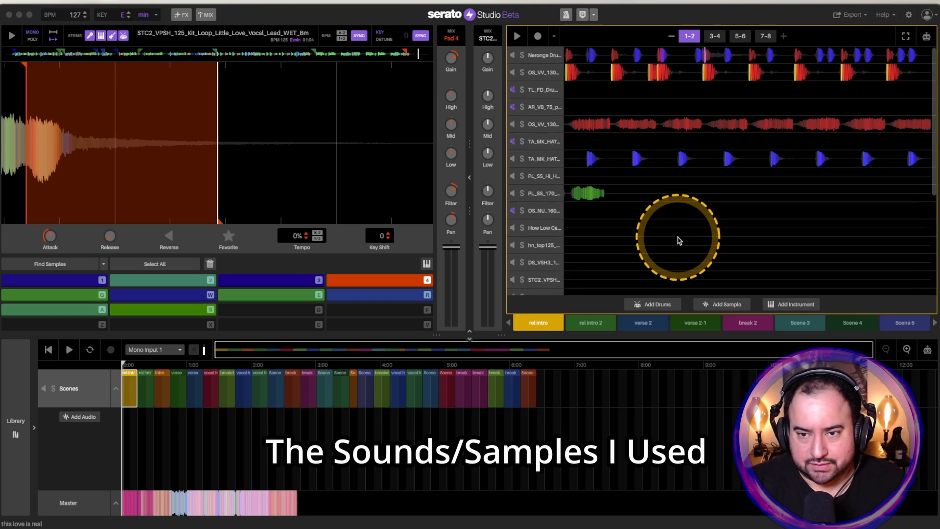
pyautogui.click(636, 37)
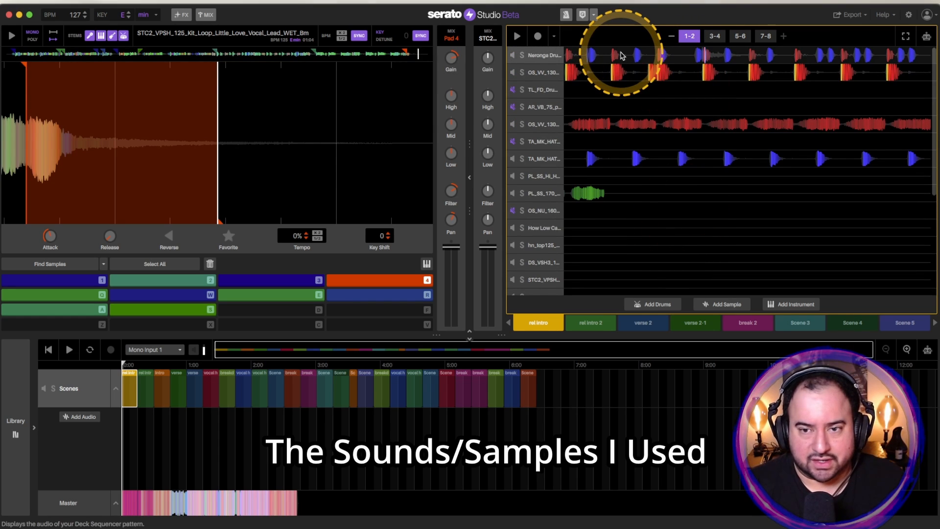
pyautogui.click(621, 55)
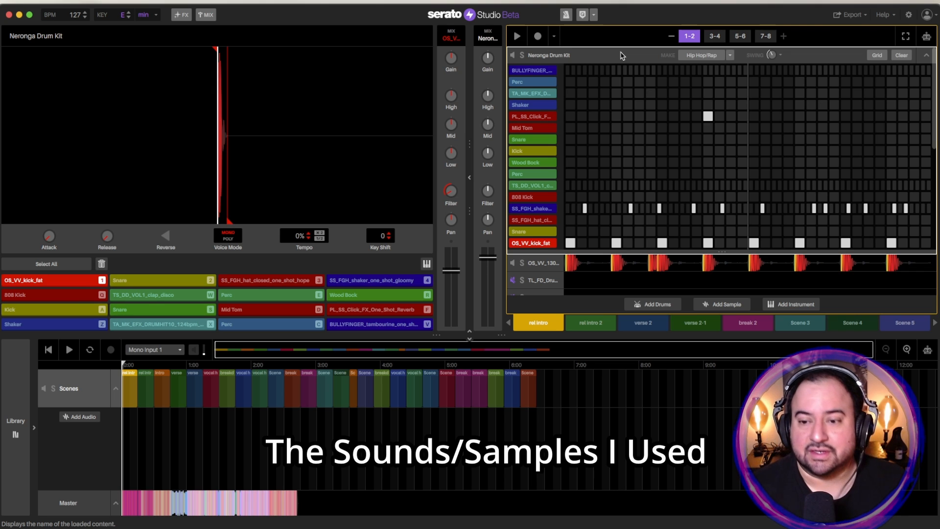
pyautogui.click(926, 56)
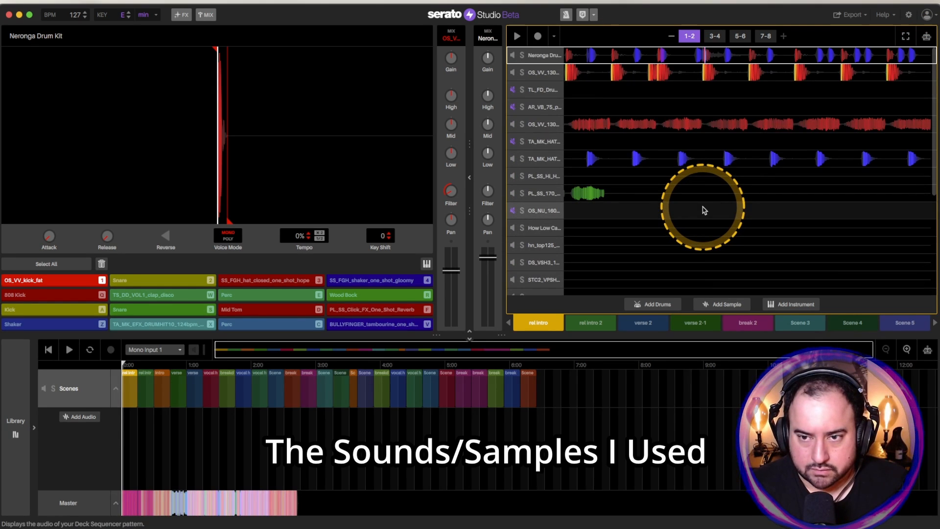
# Step: Play the Neronga Drum Kit pattern soloed, select its PL_SS_Click_FX_One_Shot_Reverb sound, and collapse the deck after stopping
pyautogui.click(584, 64)
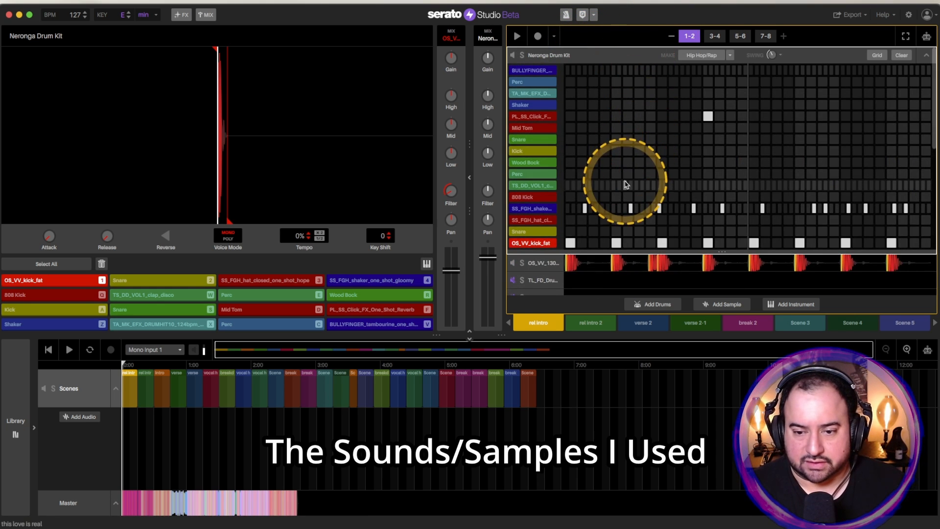
pyautogui.press('space')
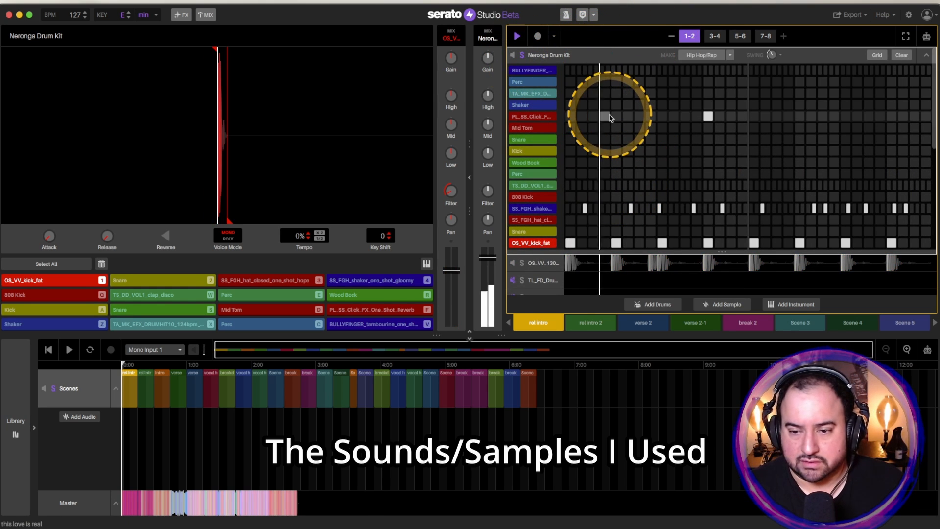
pyautogui.click(548, 119)
pyautogui.press('space')
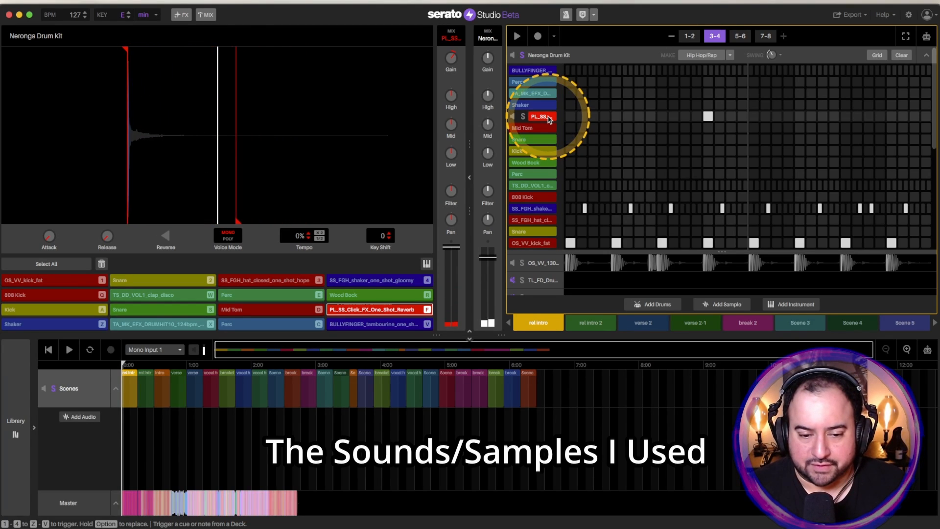
pyautogui.click(924, 56)
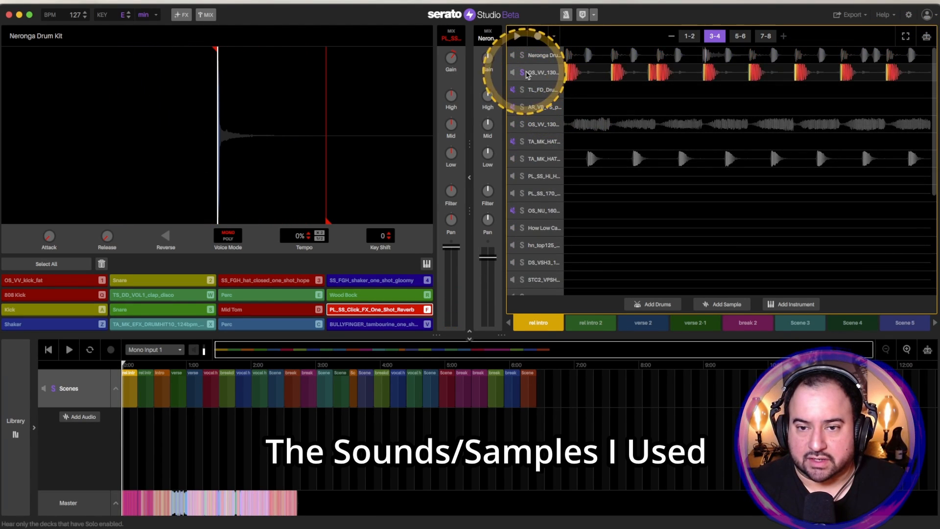
# Step: Play the OS_VV_130_drum_loop_smoke deck soloed, inspect the velocity of its doubled kick hit, and collapse the deck
pyautogui.click(664, 78)
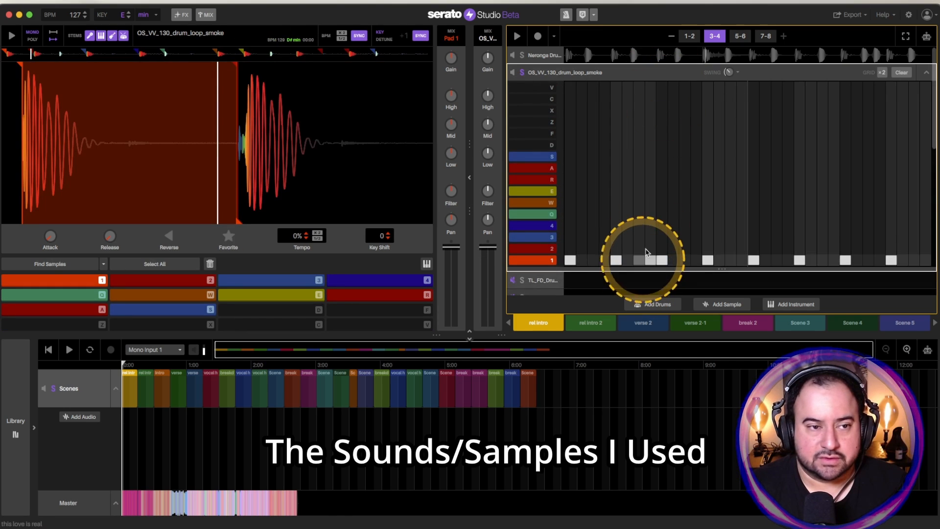
pyautogui.press('space')
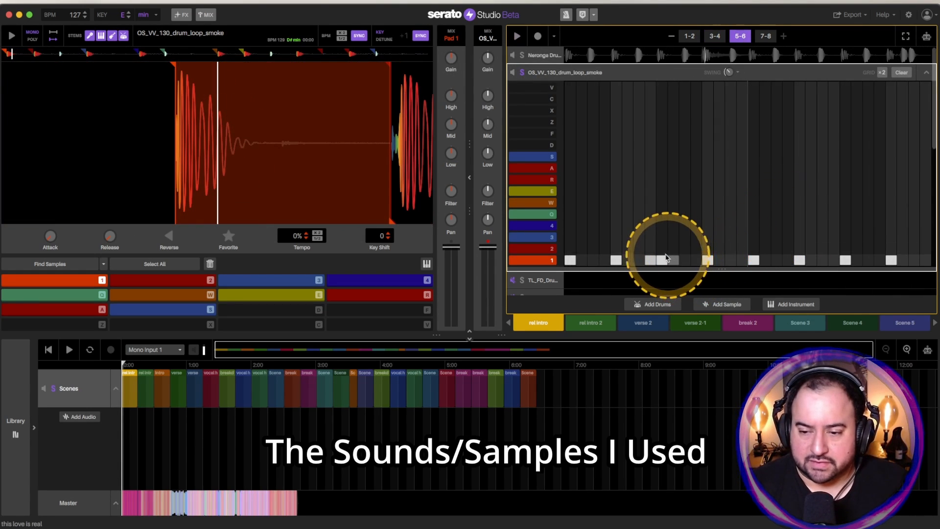
pyautogui.moveTo(652, 261)
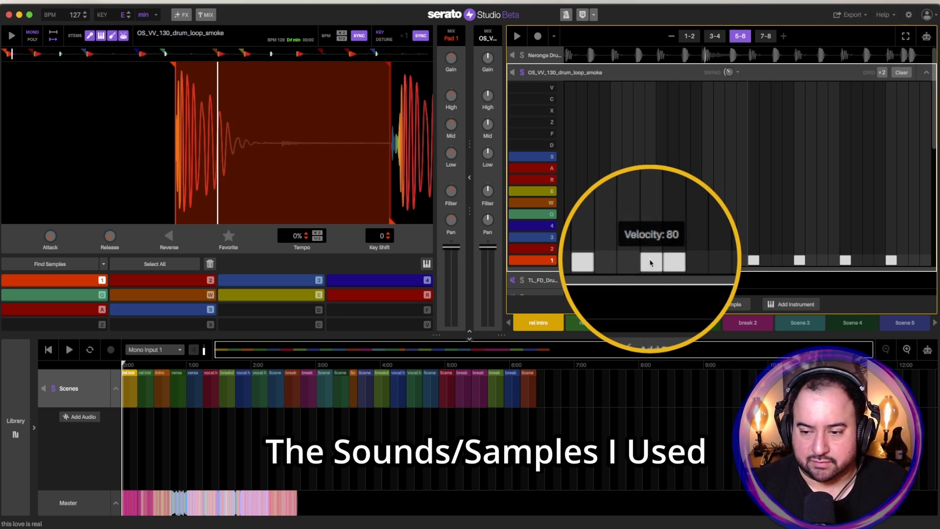
pyautogui.moveTo(649, 259)
pyautogui.mouseDown()
pyautogui.moveTo(650, 272)
pyautogui.moveTo(651, 264)
pyautogui.mouseUp()
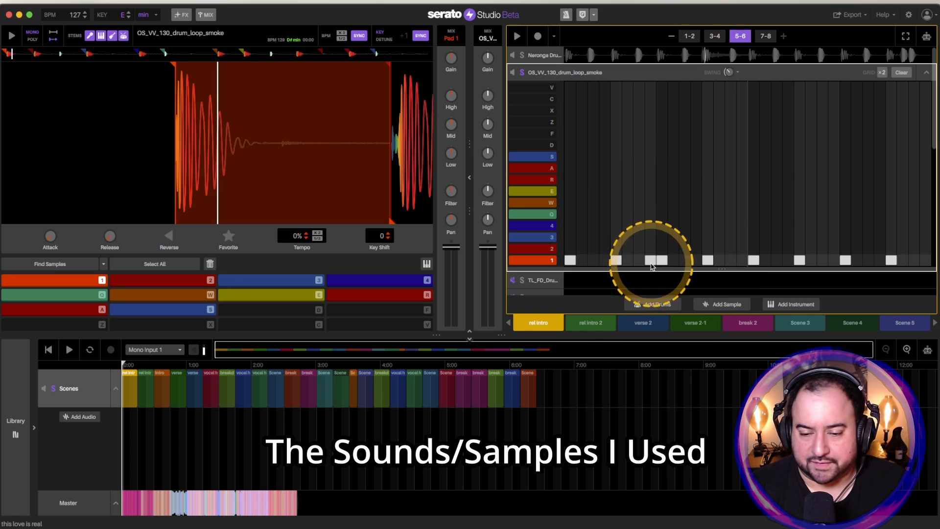
pyautogui.click(926, 72)
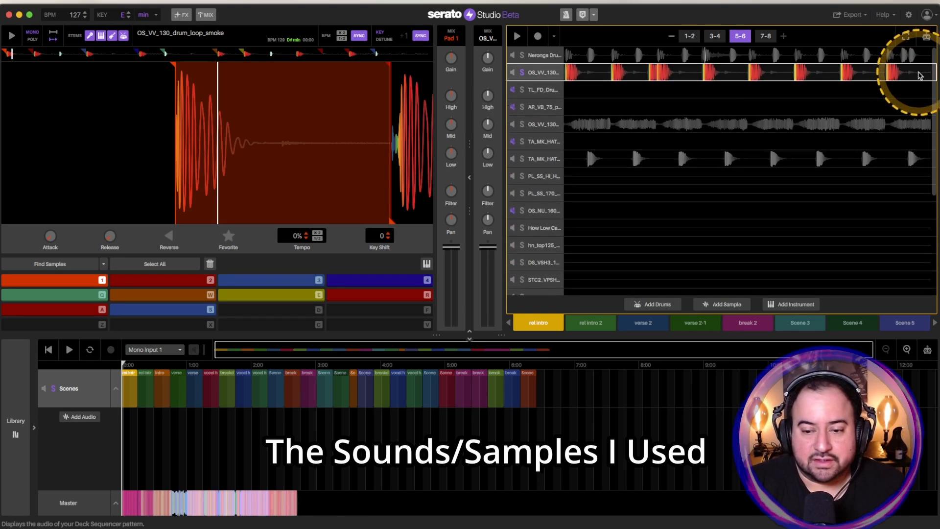
# Step: Open the TL_FD_Drums_Loop_HiHats_Sovietic_109 deck and check its pattern across the rel intro 2, verse 2-1 and Scene 3 scenes
pyautogui.click(594, 86)
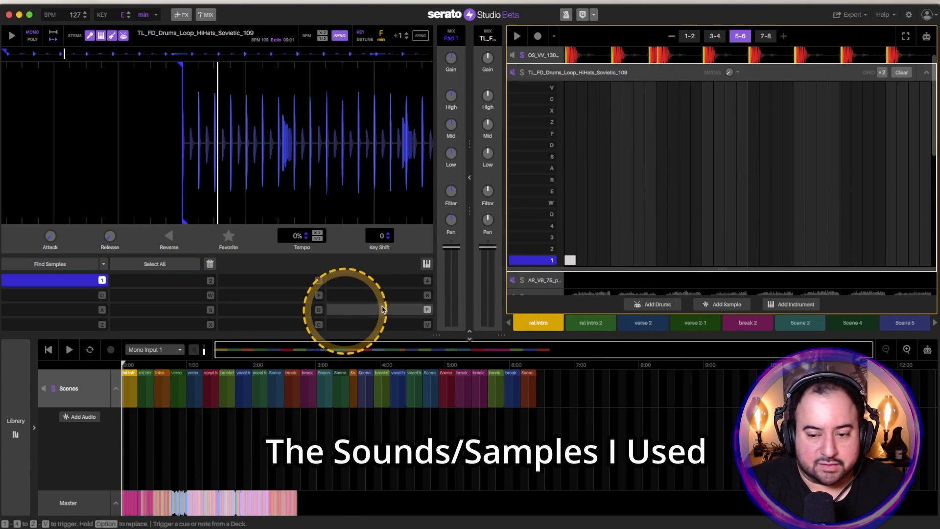
pyautogui.click(580, 323)
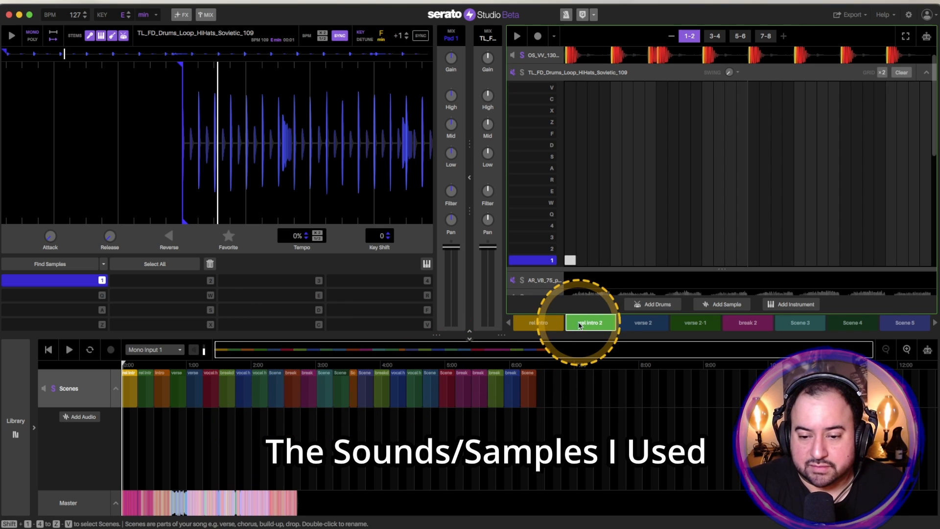
pyautogui.click(633, 323)
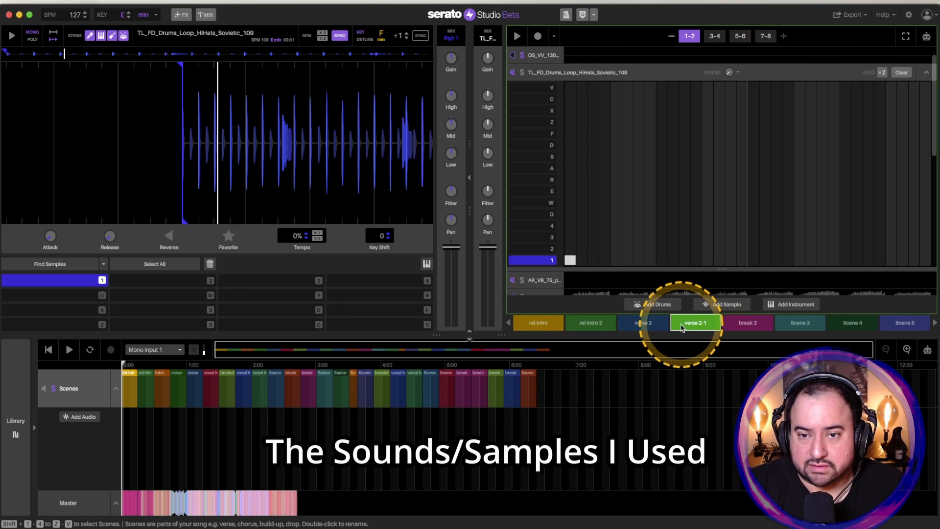
pyautogui.click(591, 322)
pyautogui.press('space')
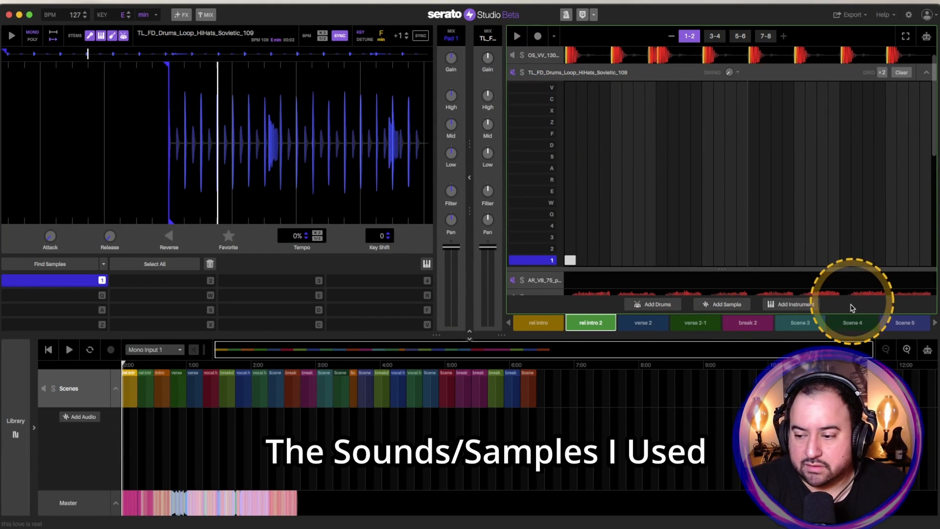
pyautogui.click(794, 324)
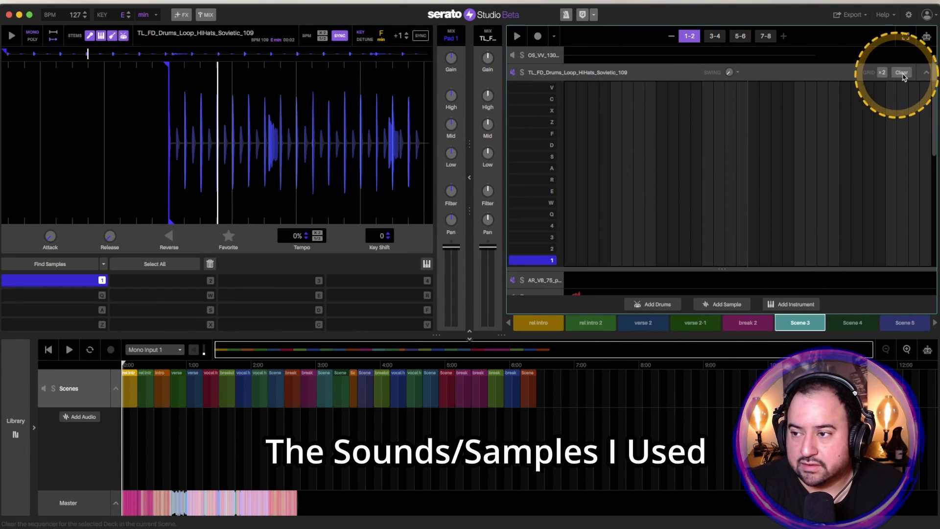
# Step: Audition pad 1 of the TL_FD_Drums_Loop_HiHats_Sovietic_109 deck unmuted and mute the deck again
pyautogui.click(927, 73)
pyautogui.click(583, 74)
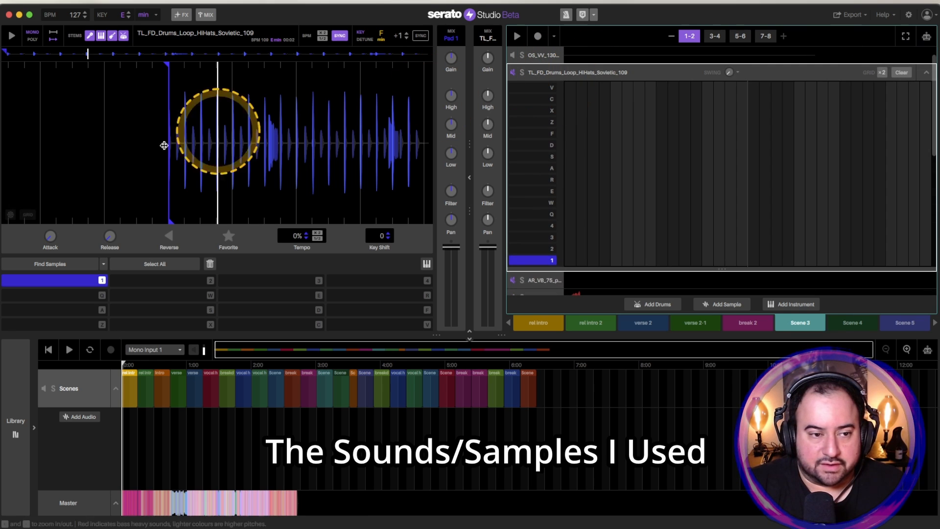
pyautogui.click(46, 284)
pyautogui.click(513, 74)
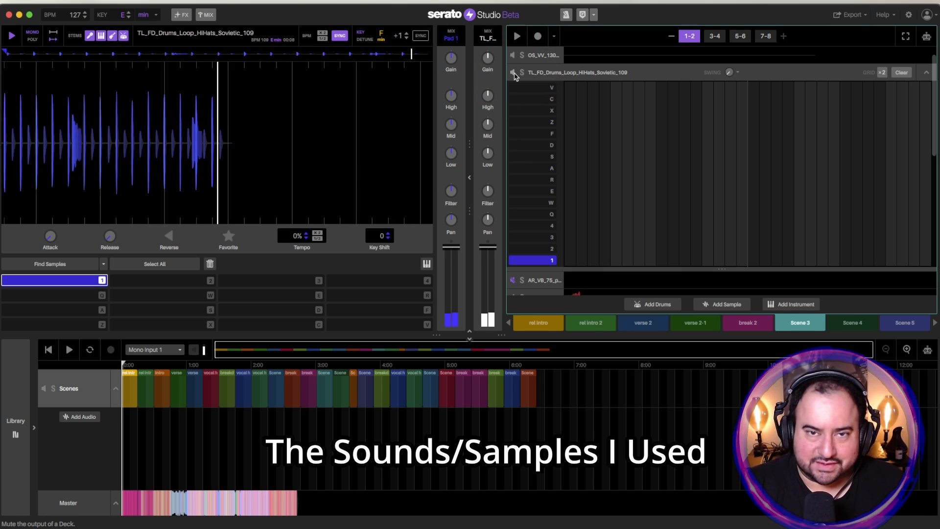
pyautogui.click(513, 74)
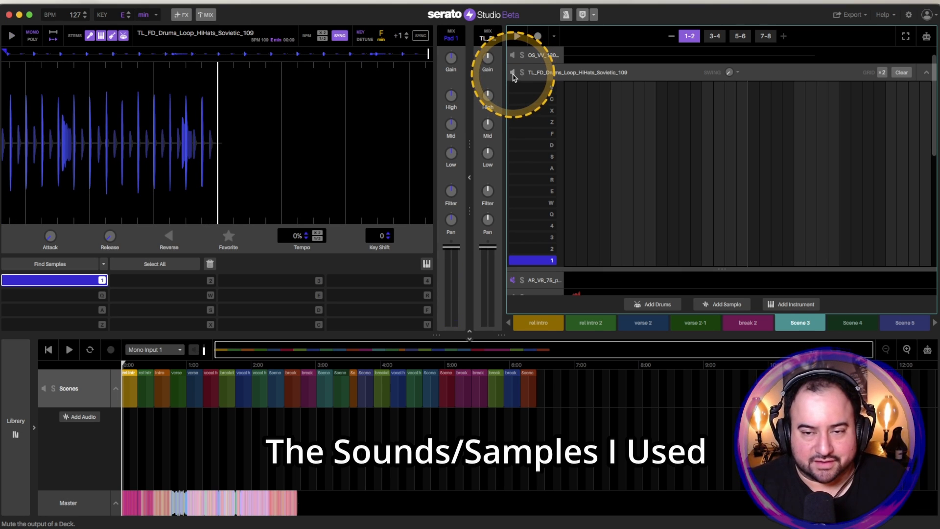
# Step: Open the AR_VB_75_percussion_full_mona_darling_tape_vinyl deck, audition pad 1 unmuted, and mute the deck again
pyautogui.click(556, 258)
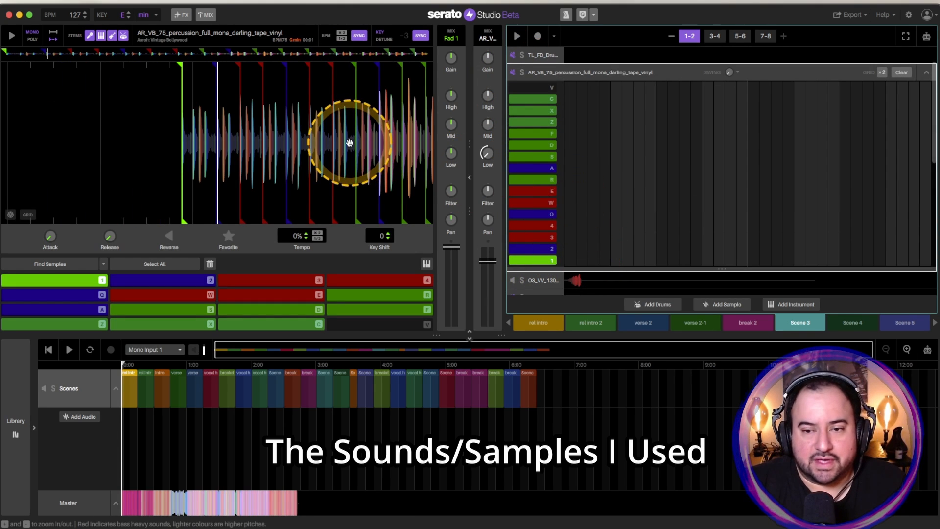
pyautogui.click(514, 73)
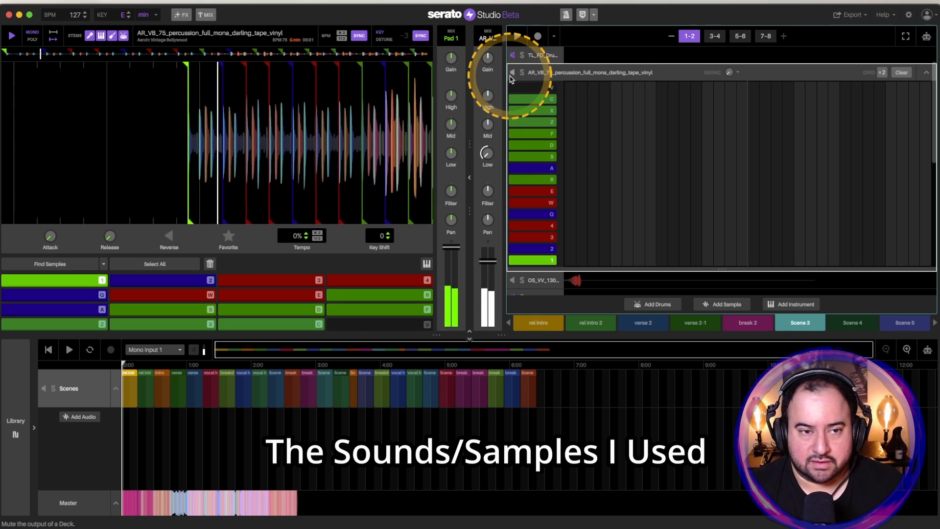
pyautogui.click(513, 76)
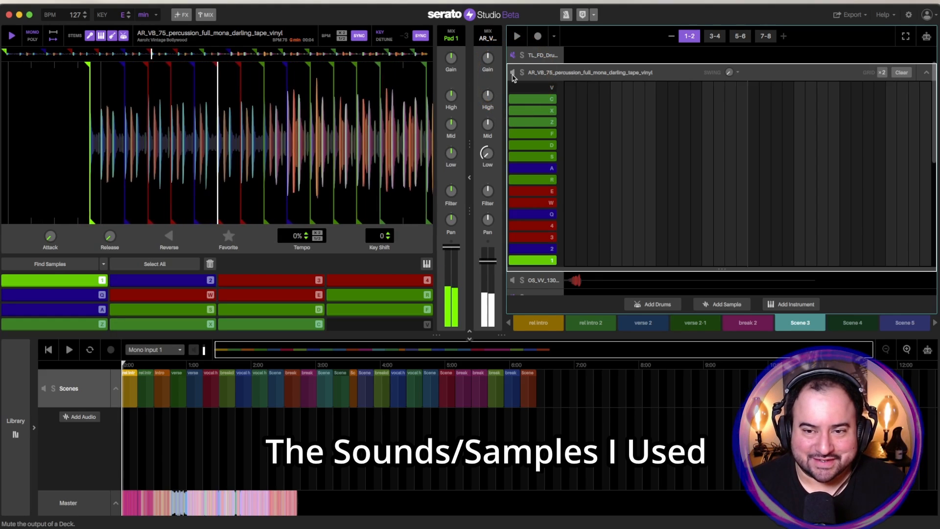
pyautogui.click(513, 75)
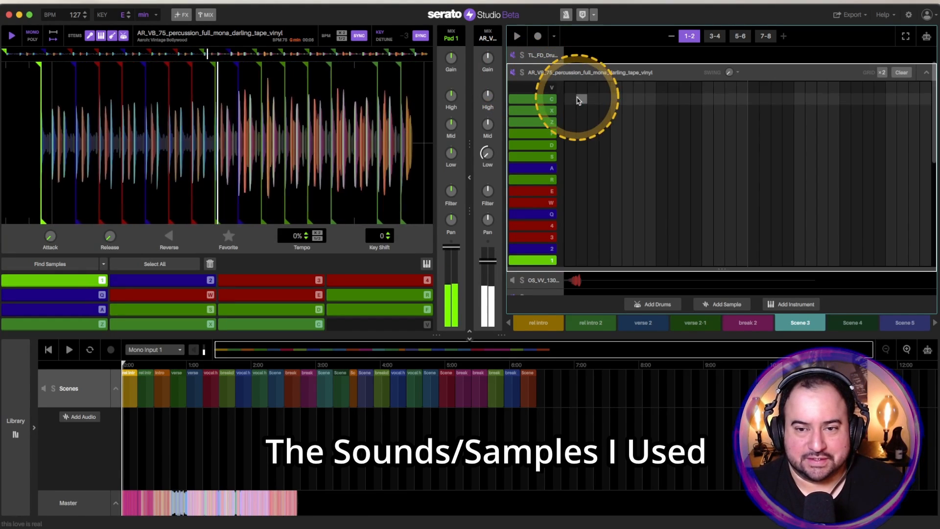
# Step: Open the OS_VV_130_synth_pad_chords_gravity_F#m deck and audition its sample from pad 1
pyautogui.scroll(-1, 586, 255)
pyautogui.click(590, 271)
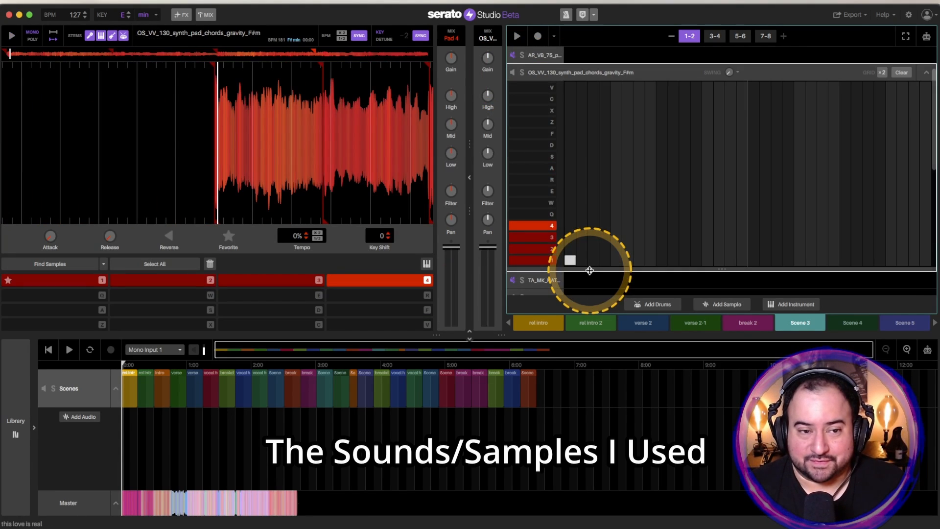
pyautogui.press('1')
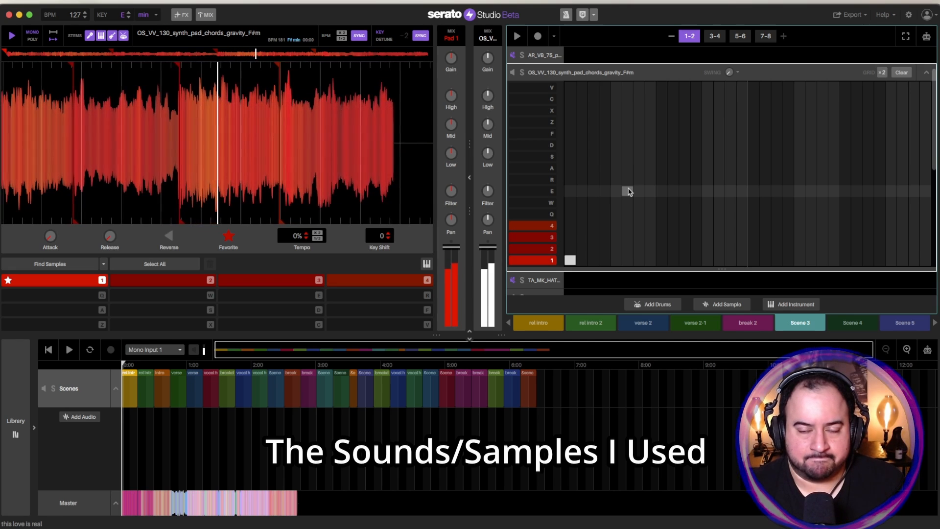
pyautogui.click(586, 160)
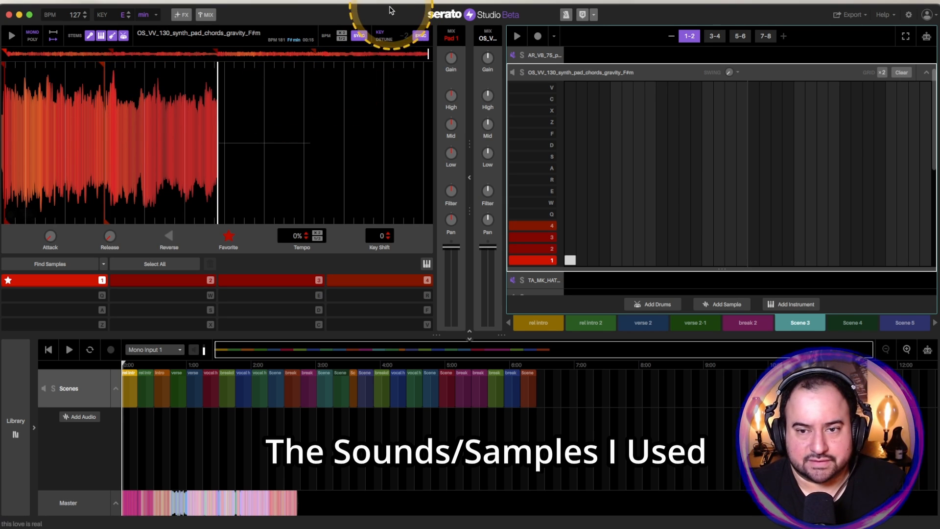
# Step: Play the synth pad chords pattern soloed in Scene 3 while viewing its waveform, and turn solo off after stopping
pyautogui.click(517, 36)
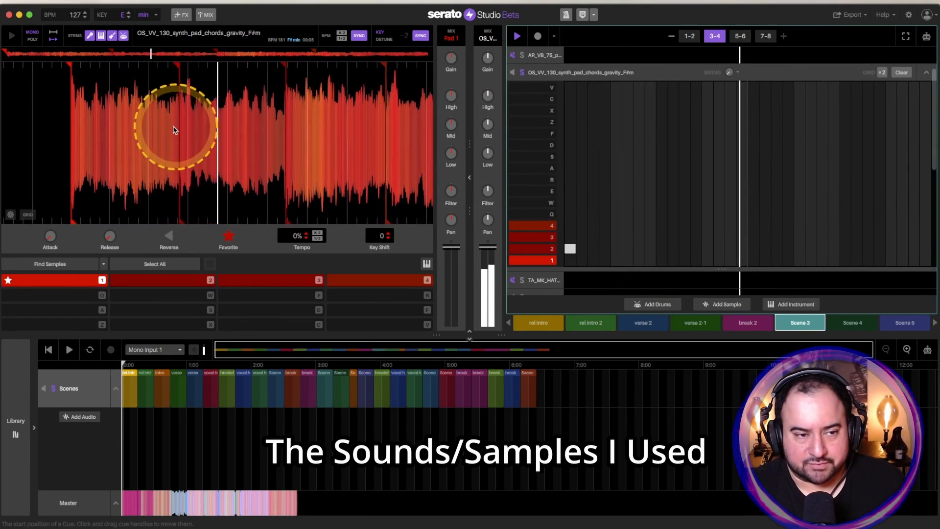
pyautogui.press('ctrl')
pyautogui.moveTo(206, 134); pyautogui.dragTo(206, 138)
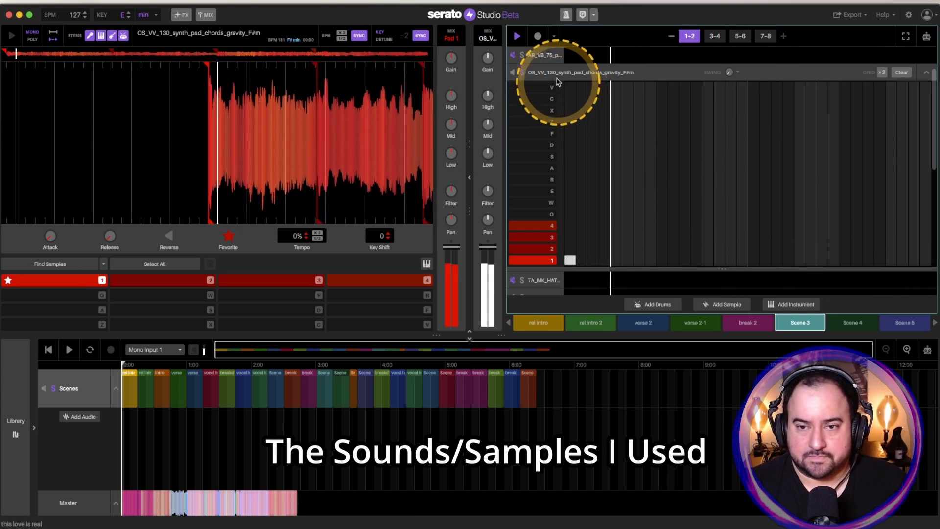
pyautogui.press('space')
pyautogui.click(523, 74)
# Step: Open the TA_MK_HATS14_124bpm_Gb deck, audition pad 1 unmuted, and collapse the deck after muting it again
pyautogui.click(618, 283)
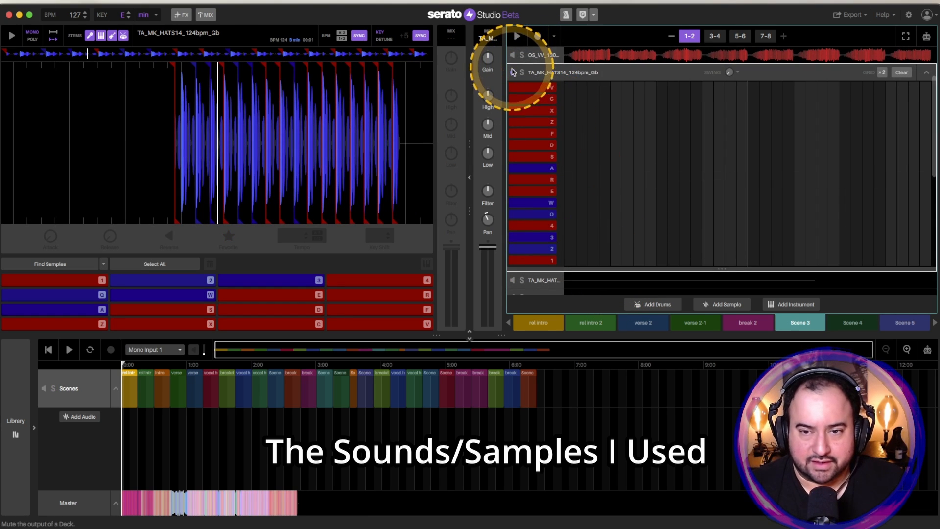
pyautogui.press('1')
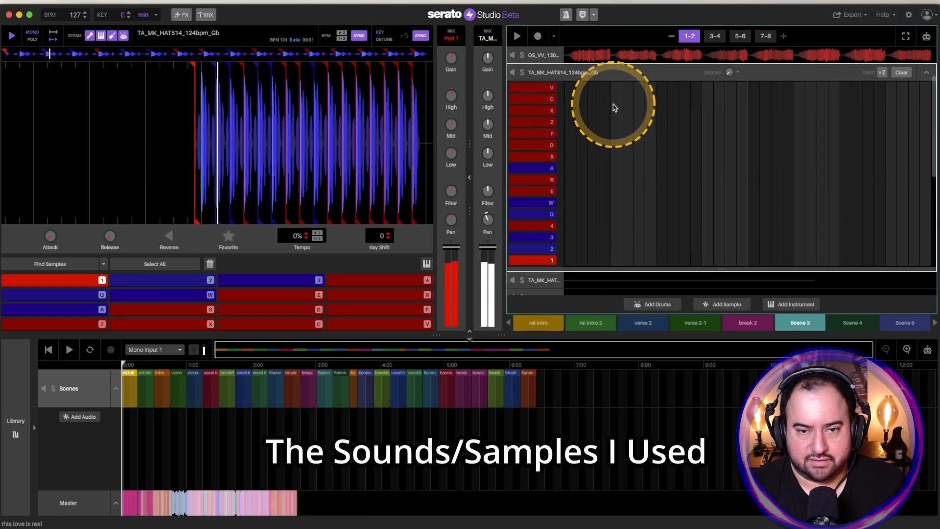
pyautogui.click(513, 73)
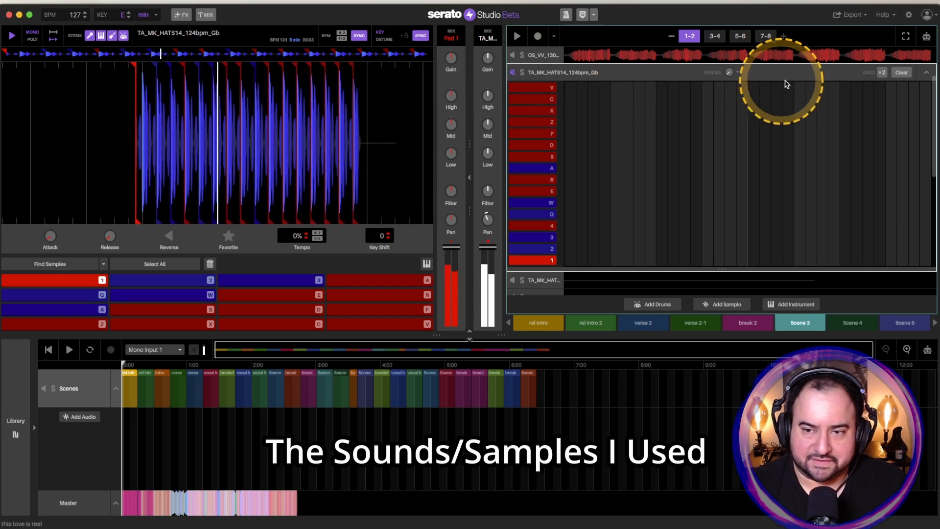
pyautogui.click(925, 75)
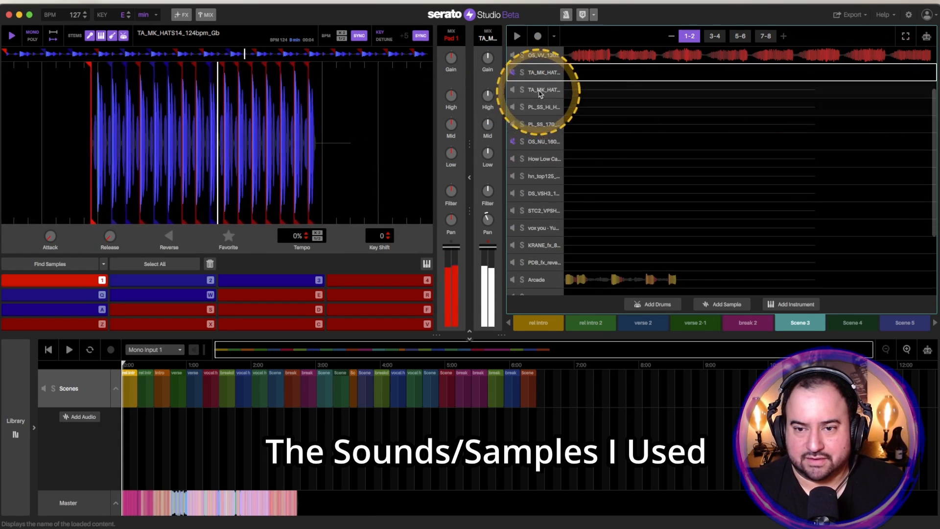
# Step: Open the TA_MK_HATS5_124bpm_Gm and PL_SS_Hi_Hat_Percussion_One_Shot_Scrape decks in turn and audition the sample in each
pyautogui.click(588, 90)
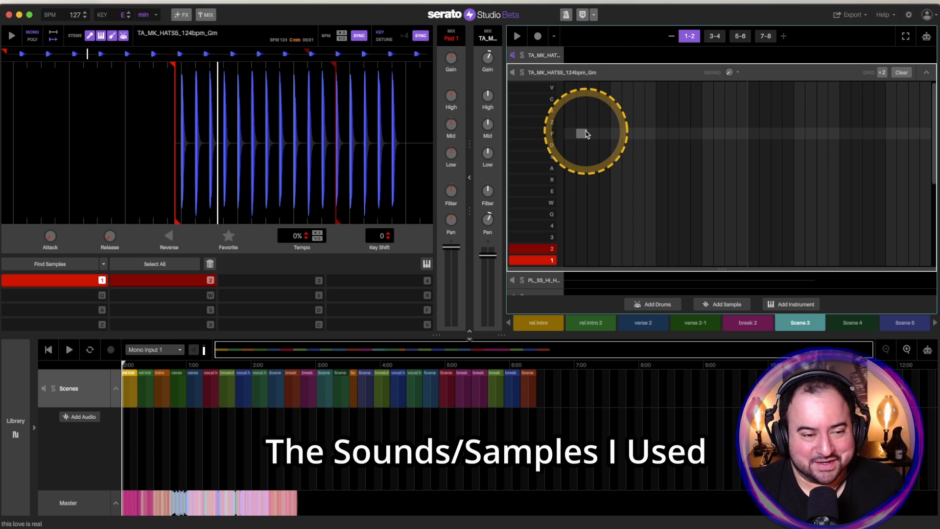
pyautogui.press('space')
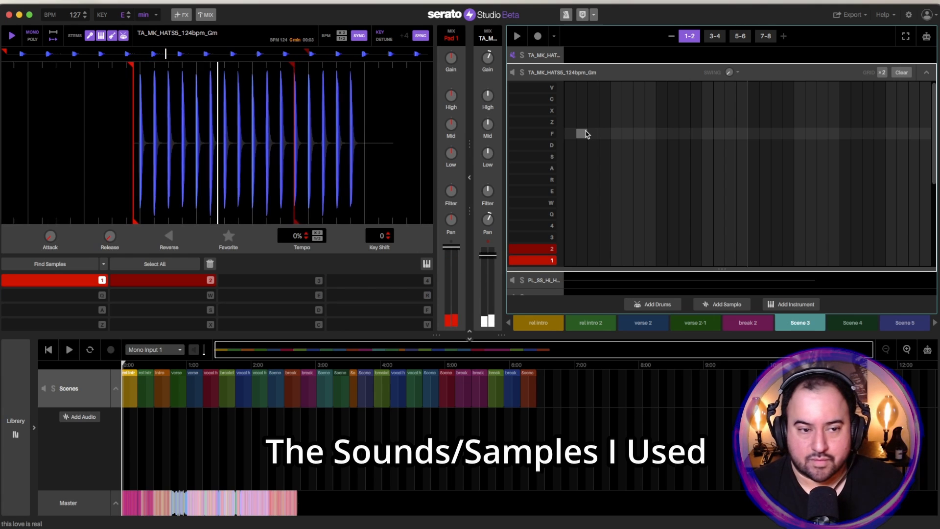
pyautogui.click(590, 284)
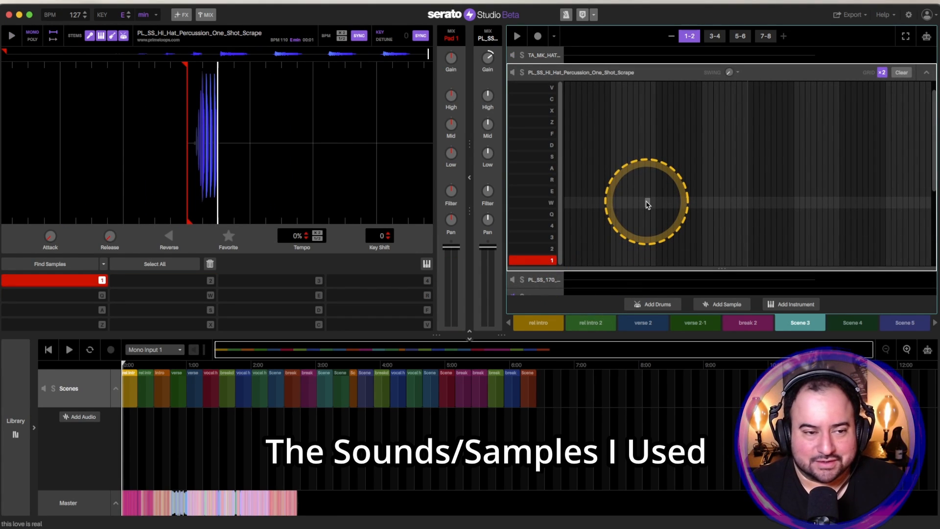
pyautogui.press('space')
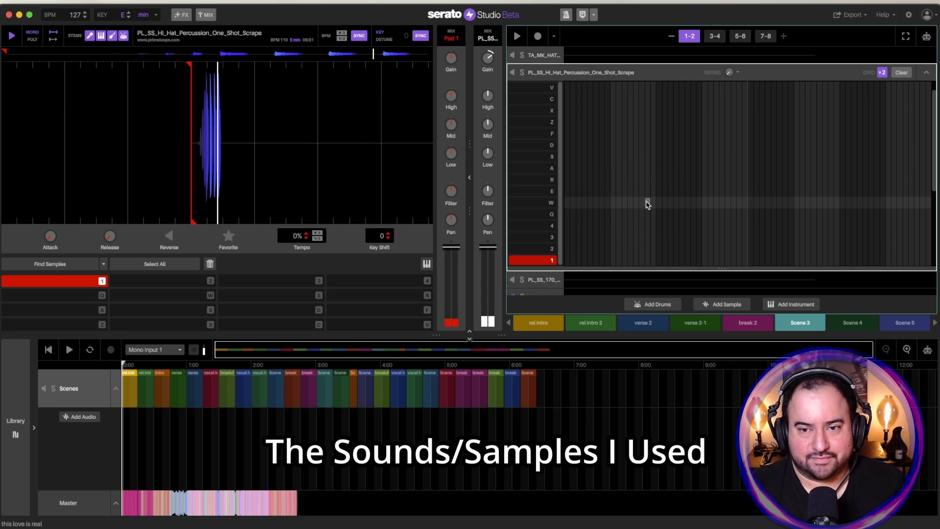
# Step: Open the PL_SS_170_Piano_Loop_SoftReverb_E deck, audition pad 1, and collapse the deck
pyautogui.scroll(-3, 641, 202)
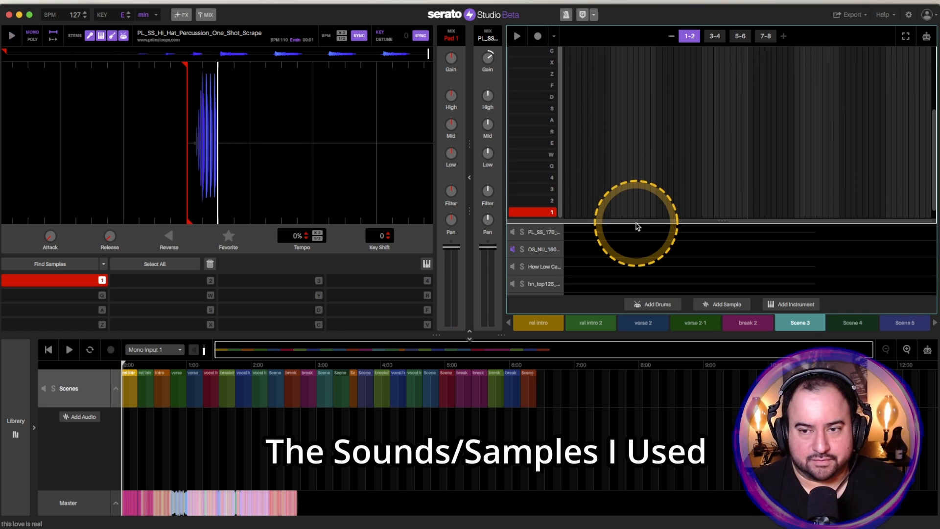
pyautogui.click(596, 235)
pyautogui.press('1')
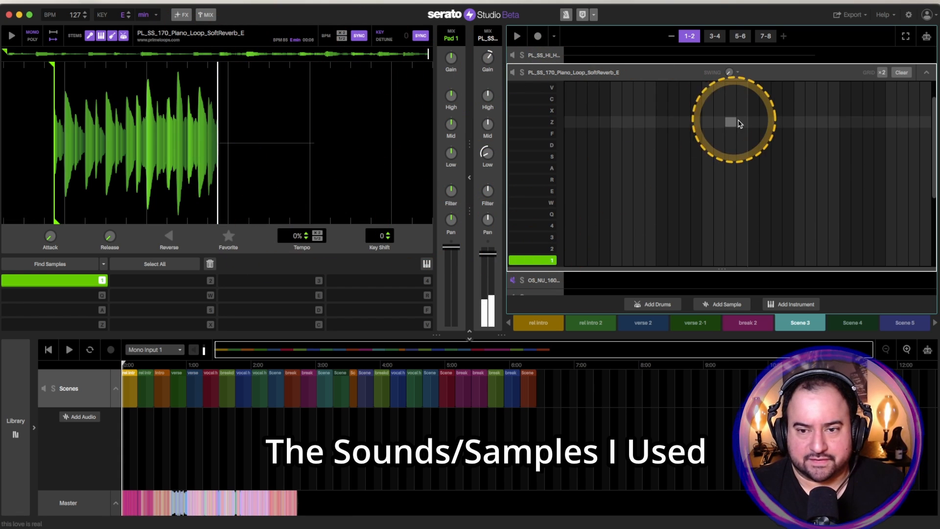
pyautogui.click(927, 73)
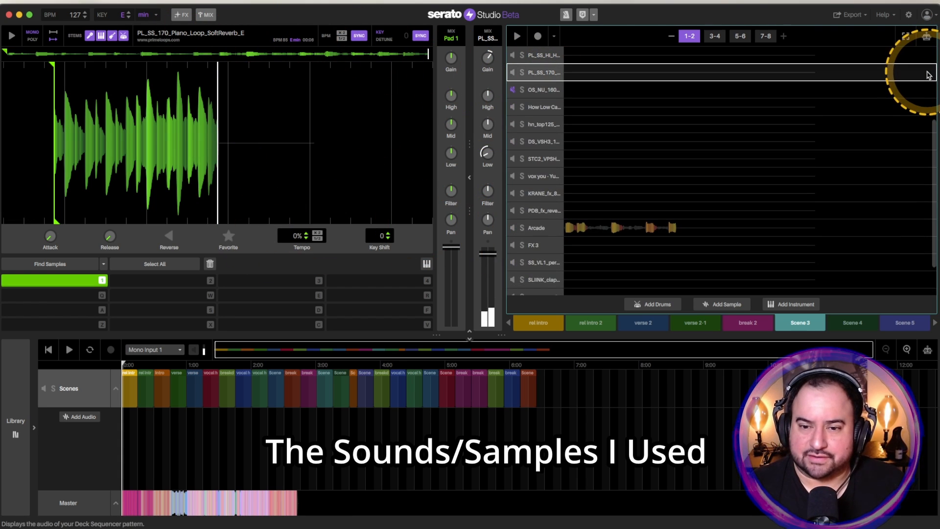
# Step: Audition pad 1 of the OS_NU_160_vocal_distorted_F#m deck, and view the How Low Can You Go Bass deck before collapsing it
pyautogui.click(624, 92)
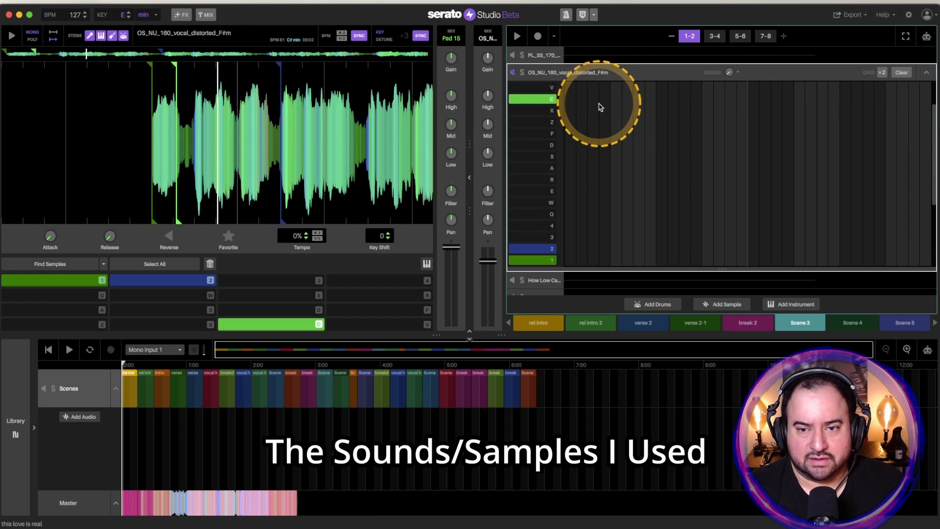
pyautogui.press('1')
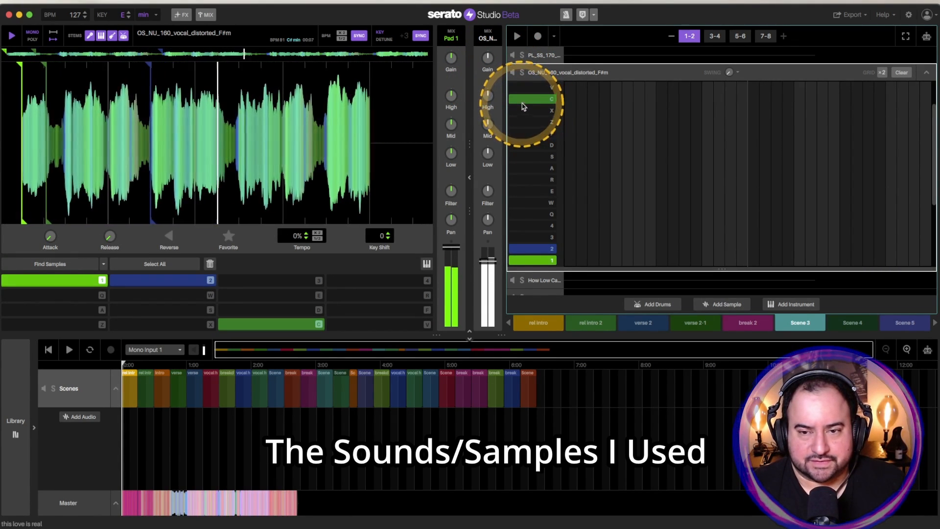
pyautogui.click(926, 72)
pyautogui.click(638, 93)
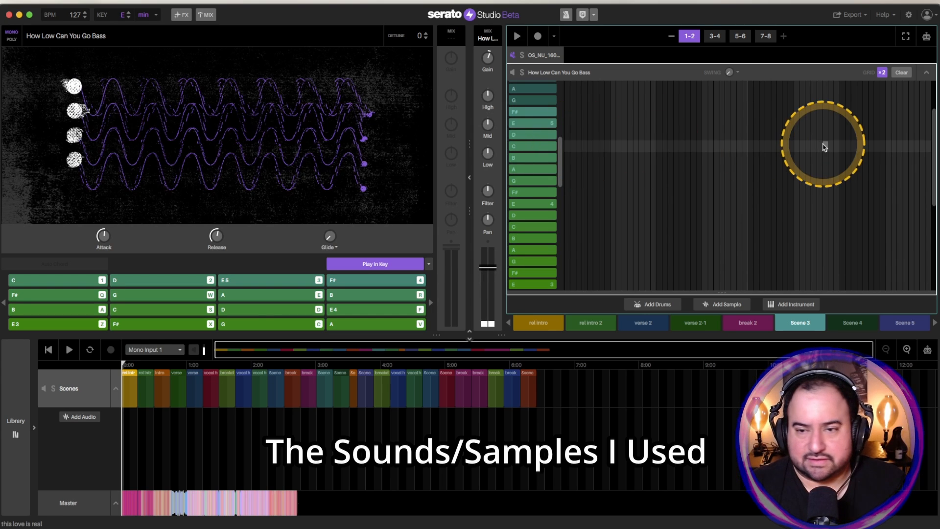
pyautogui.click(926, 72)
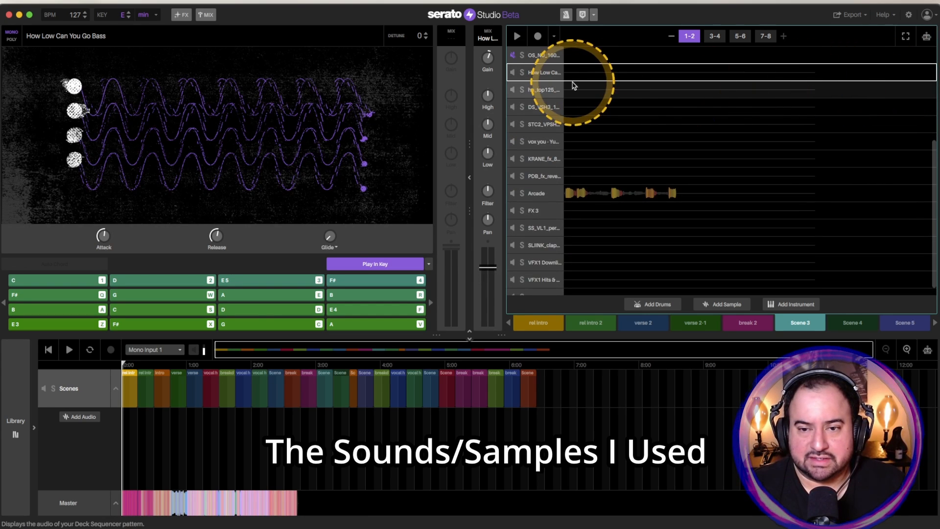
# Step: Open the hn_top125_ektor deck, audition pad 1, and collapse the deck
pyautogui.click(588, 88)
pyautogui.scroll(-1, 546, 177)
pyautogui.press('1')
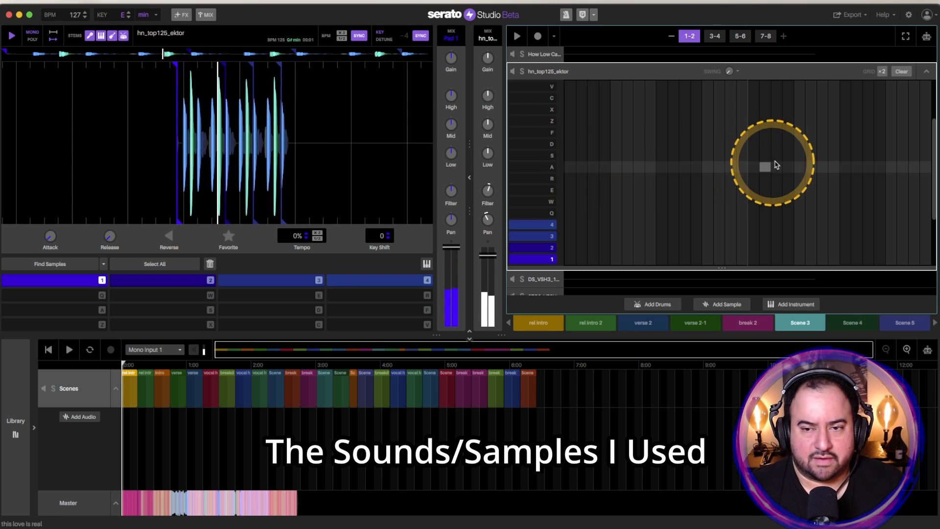
pyautogui.click(926, 73)
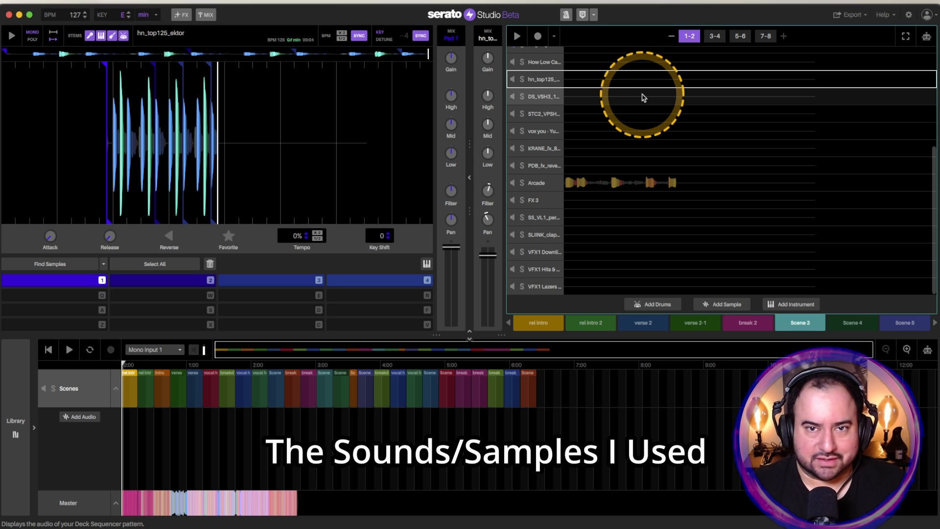
# Step: View the DS_VSH3_128_snare_loop_fill_long_18 deck, and audition pad 1 of the STC2_VPSH_125 Little Love vocal lead deck before collapsing it
pyautogui.click(643, 97)
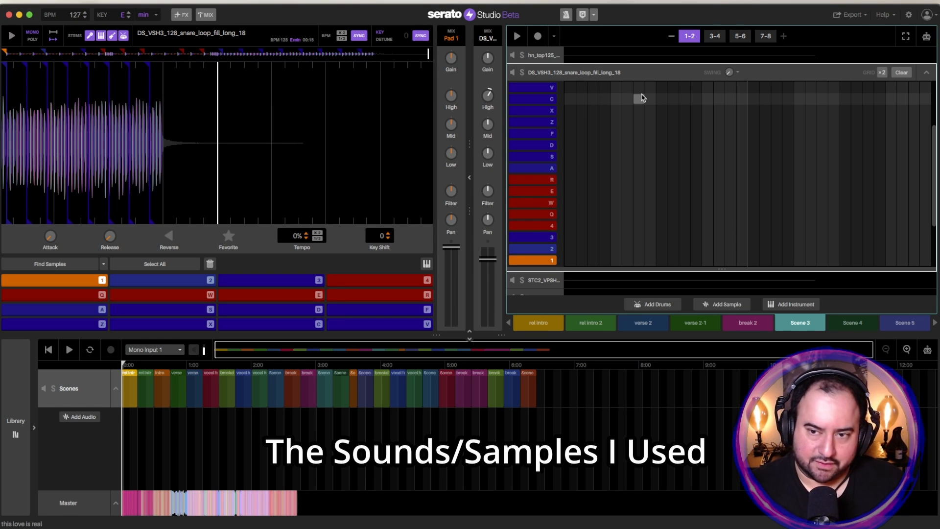
pyautogui.click(927, 73)
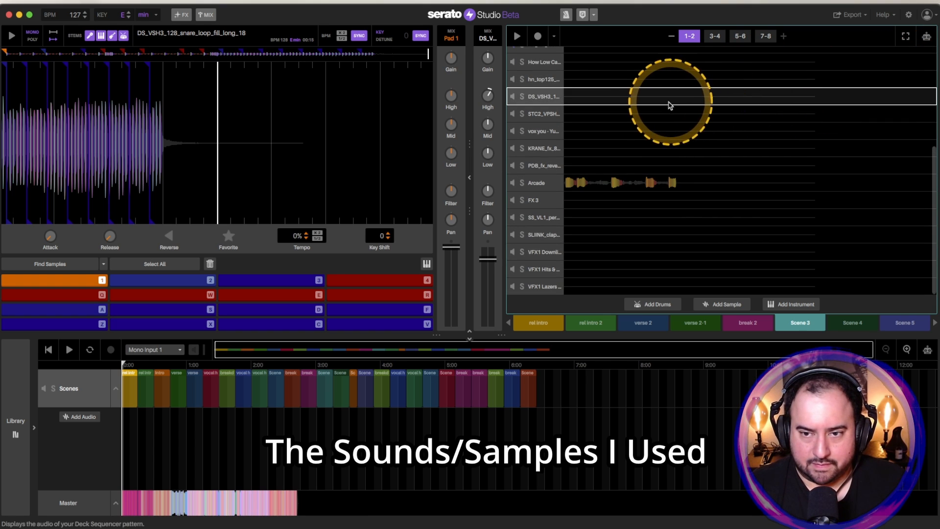
pyautogui.click(602, 116)
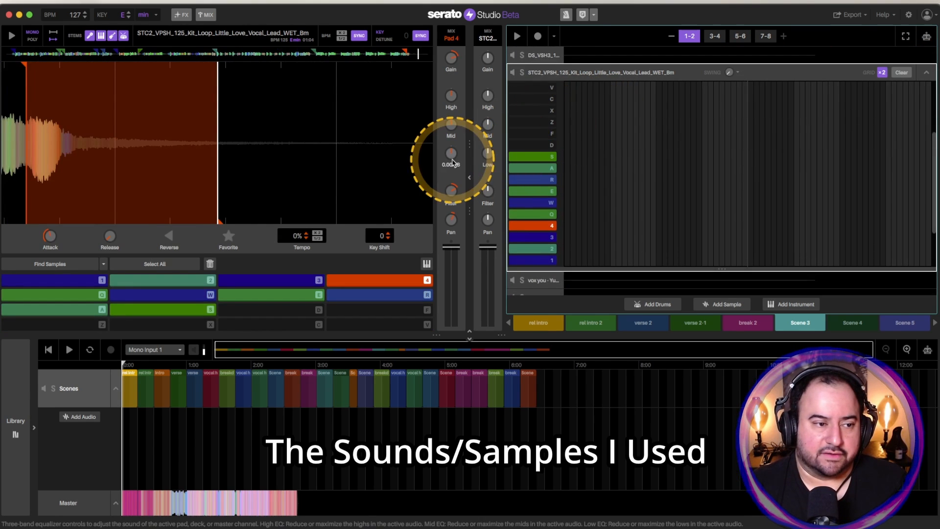
pyautogui.press('1')
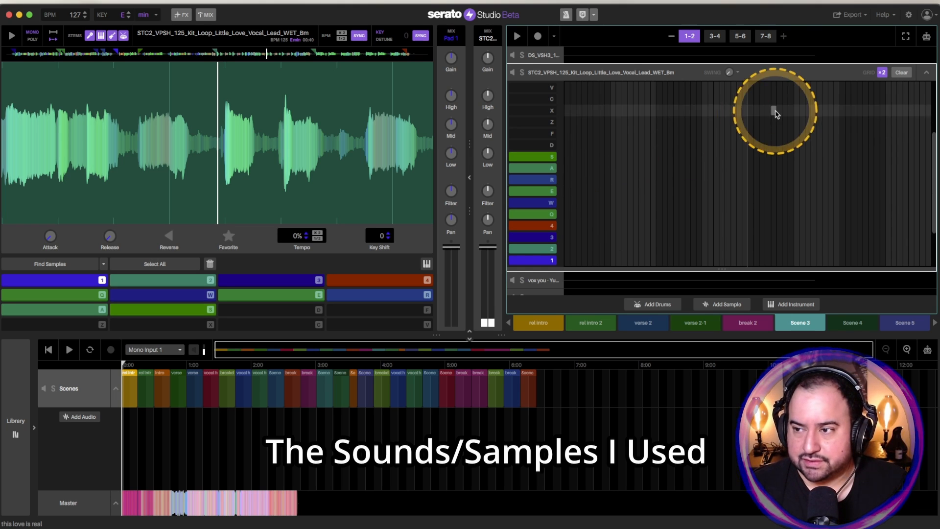
pyautogui.click(927, 72)
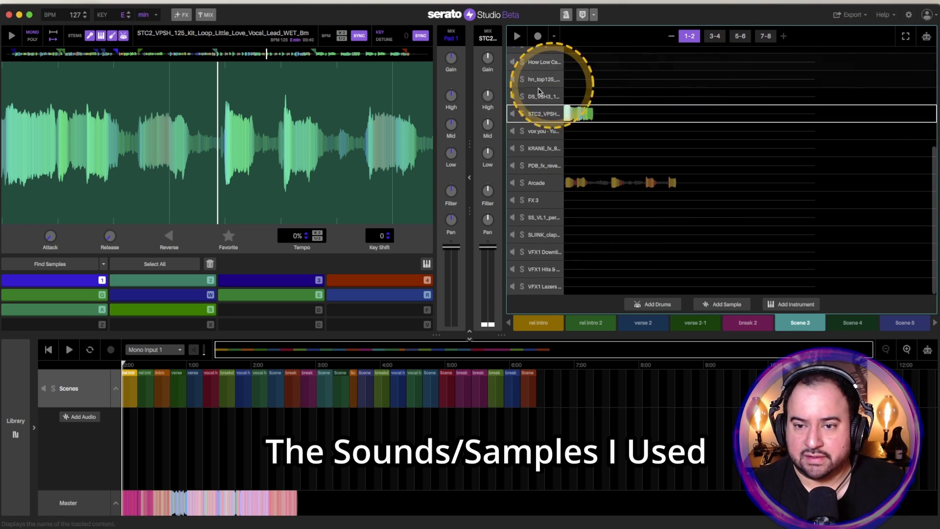
# Step: View the "vox you" vocal deck, and audition pad 1 of the KRANE_fx_80s_life_sweep_fast deck before collapsing it
pyautogui.click(586, 130)
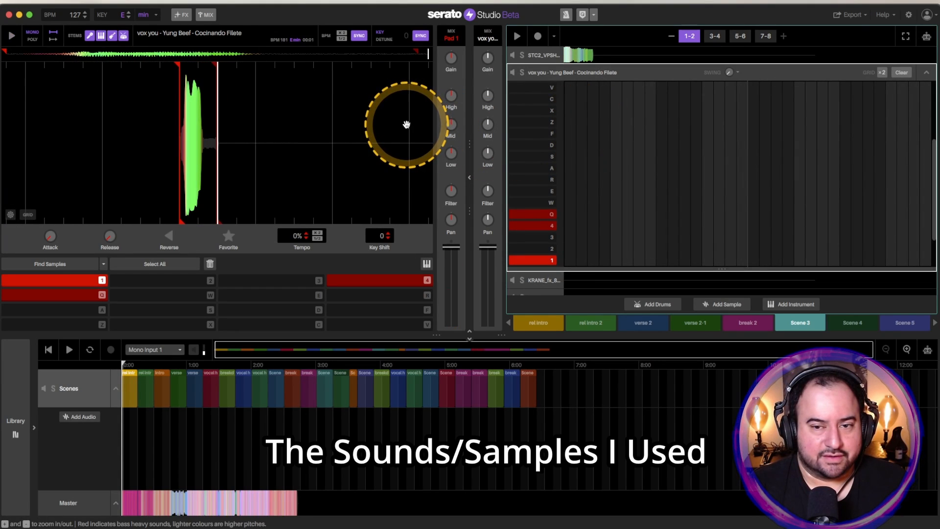
pyautogui.click(927, 73)
pyautogui.click(598, 149)
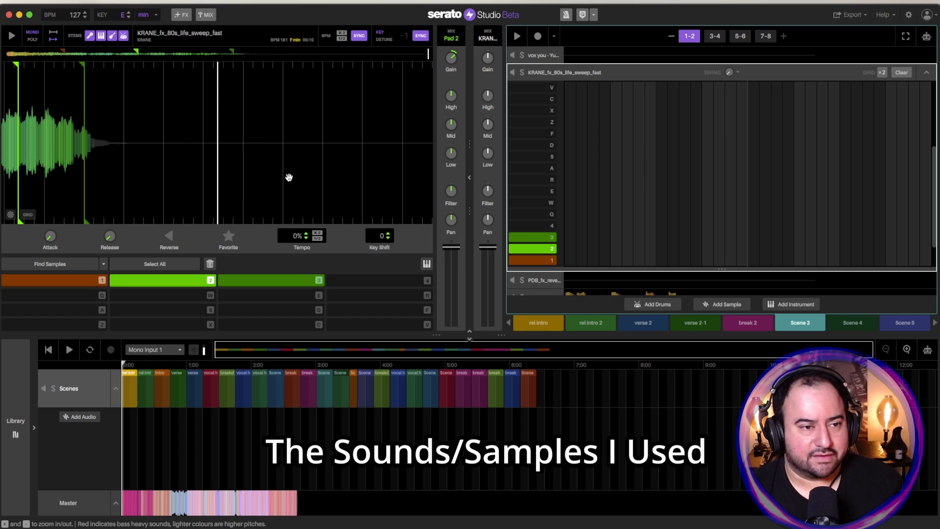
pyautogui.press('1')
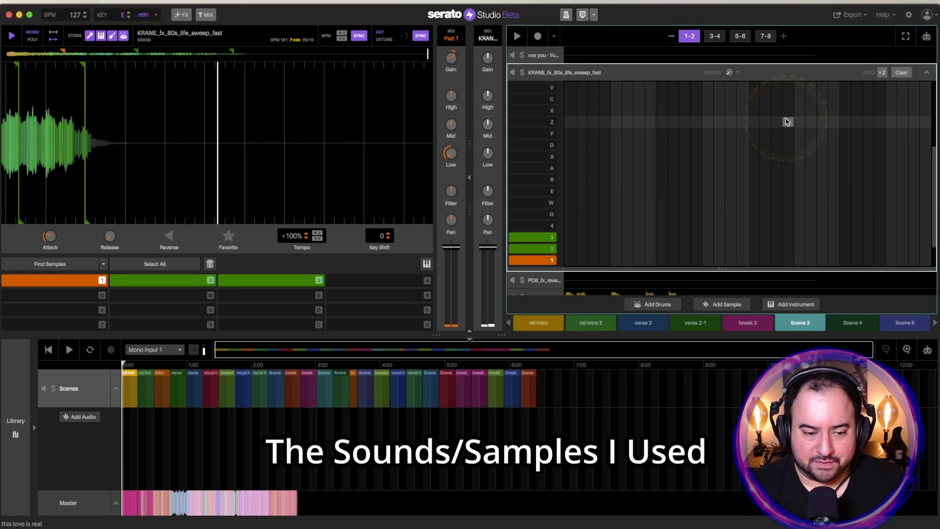
pyautogui.click(926, 72)
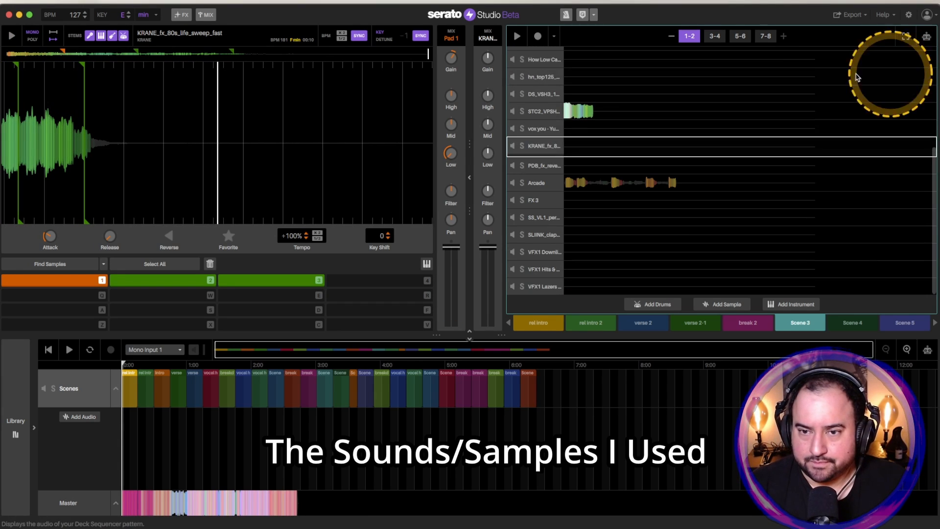
# Step: Open the PDB_fx_reverse_crash deck, audition its sample, and collapse the deck
pyautogui.click(589, 162)
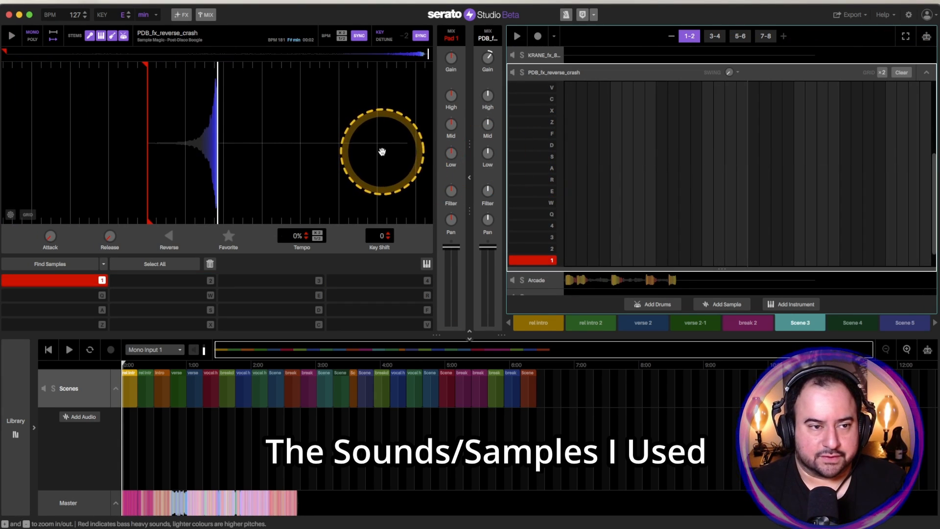
pyautogui.click(673, 144)
pyautogui.click(925, 72)
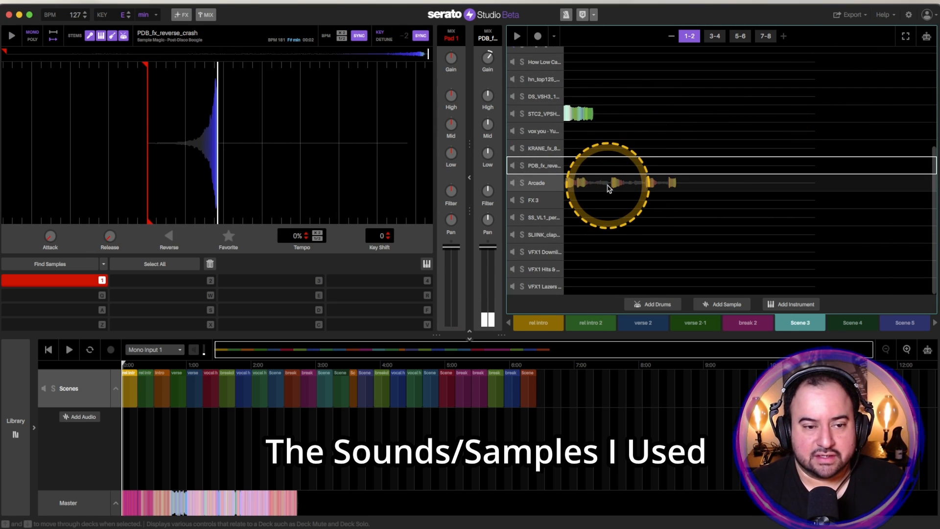
# Step: Open the Arcade deck, show its Warm Cocoon plugin window clear of the sequencer, and audition the C4 note
pyautogui.click(609, 186)
pyautogui.click(423, 36)
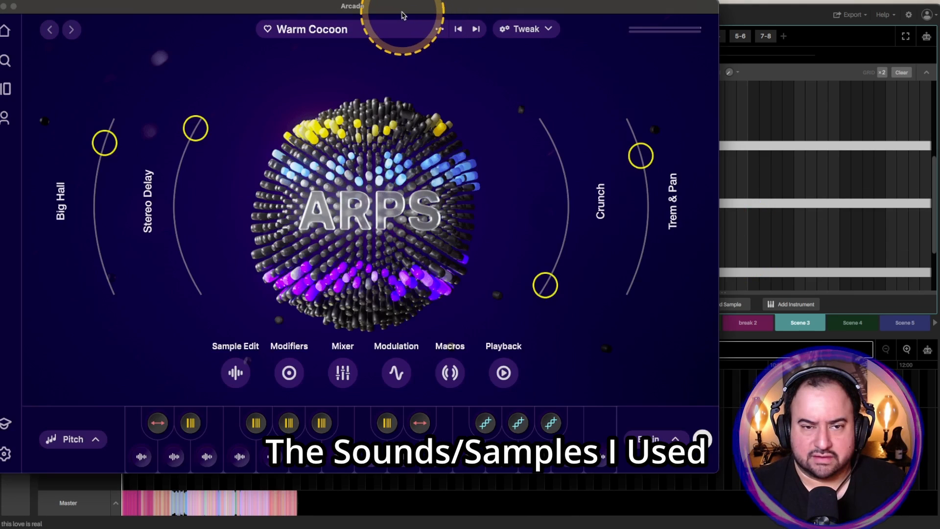
pyautogui.moveTo(402, 15); pyautogui.dragTo(440, 158)
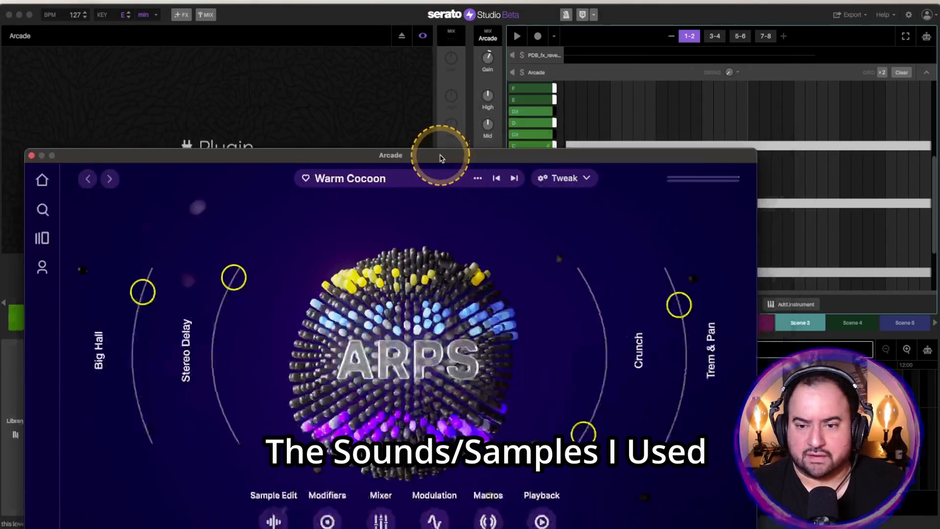
pyautogui.click(523, 145)
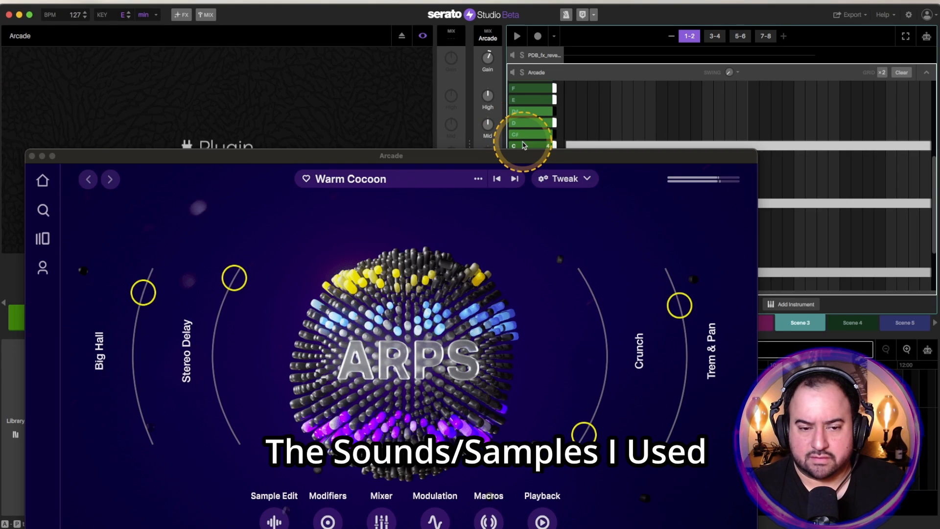
# Step: Reposition the Arcade plugin window so its keyboard is visible and audition two neighbouring sample keys
pyautogui.moveTo(485, 155); pyautogui.dragTo(450, 26)
pyautogui.moveTo(592, 29); pyautogui.dragTo(562, 36)
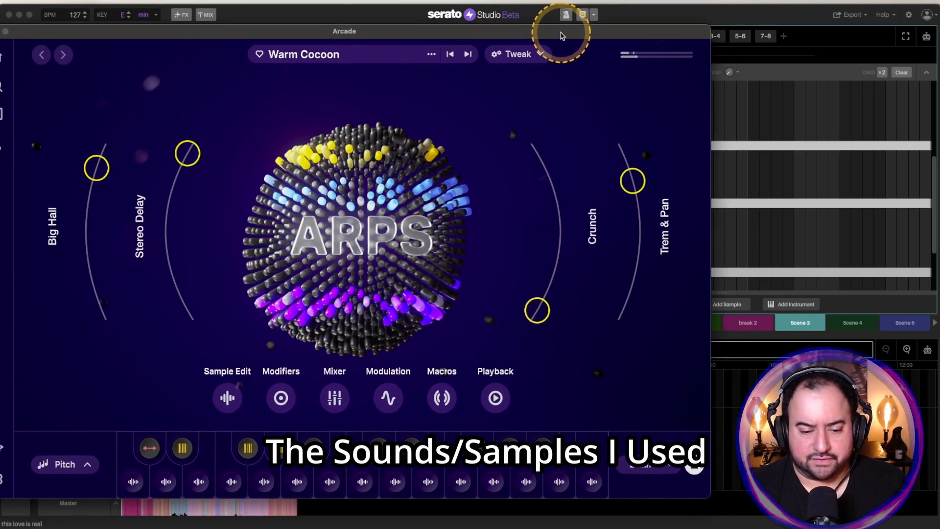
pyautogui.click(363, 481)
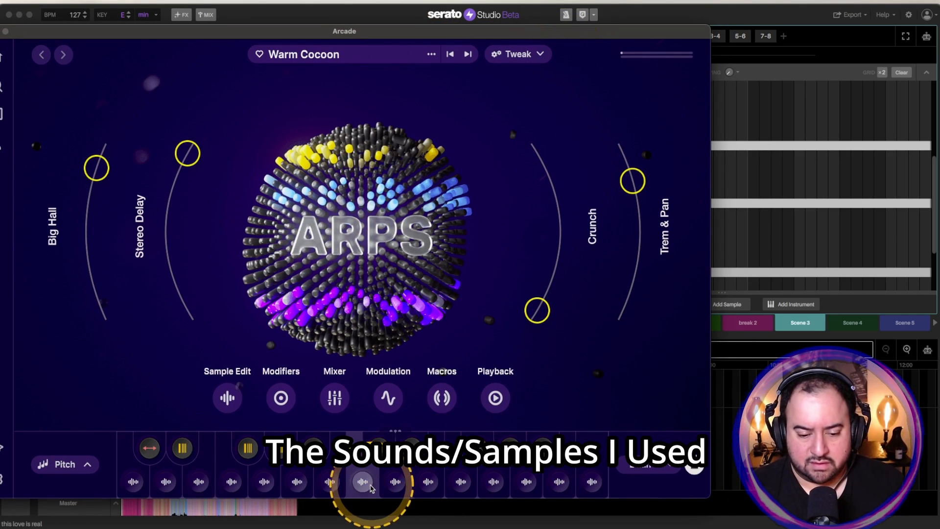
pyautogui.click(393, 483)
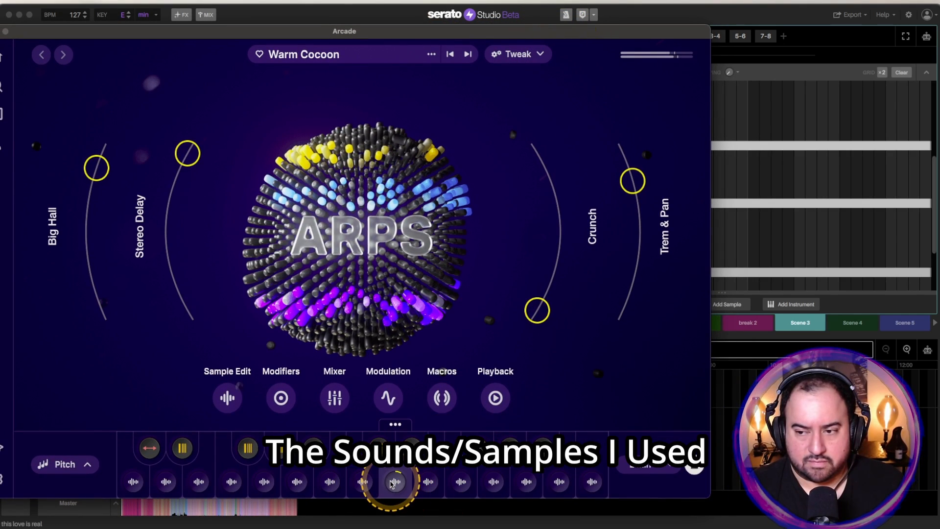
# Step: Play the Arcade pattern soloed in Scene 3 while viewing the plugin's keys, and move the plugin window clear of the transport after stopping
pyautogui.click(577, 138)
pyautogui.moveTo(561, 29); pyautogui.dragTo(567, 248)
pyautogui.click(537, 73)
pyautogui.click(522, 77)
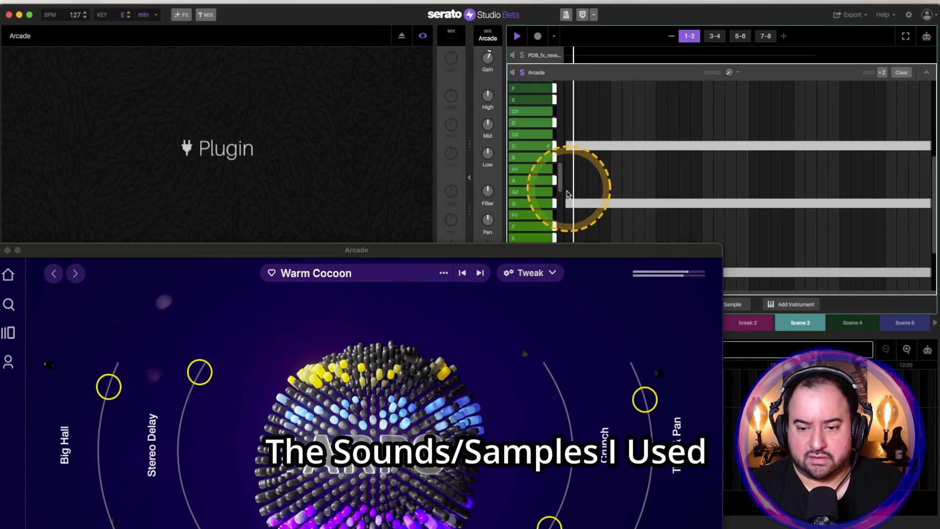
pyautogui.moveTo(522, 250); pyautogui.dragTo(511, 35)
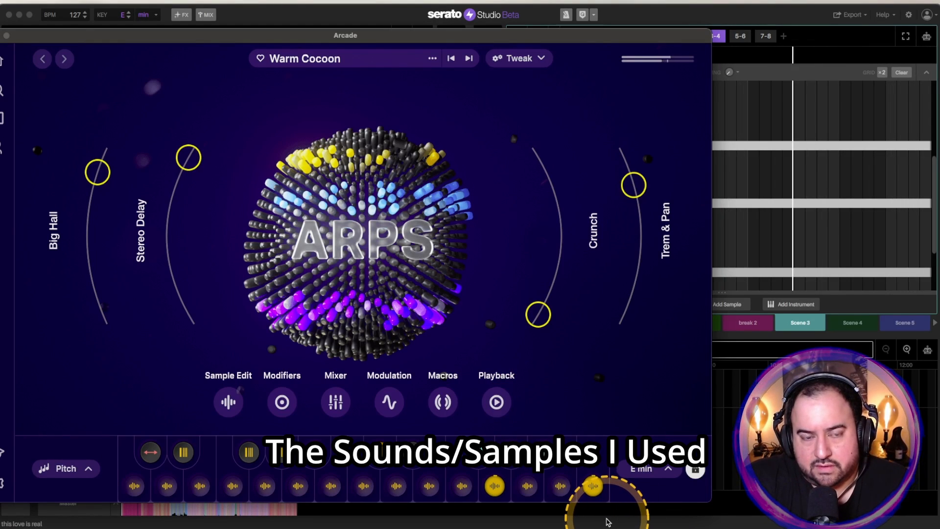
pyautogui.press('space')
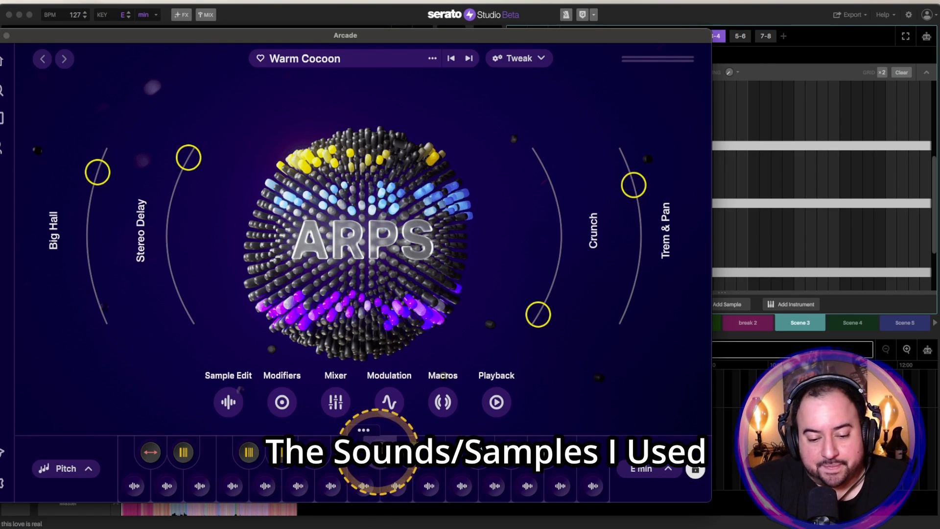
pyautogui.moveTo(521, 34); pyautogui.dragTo(539, 100)
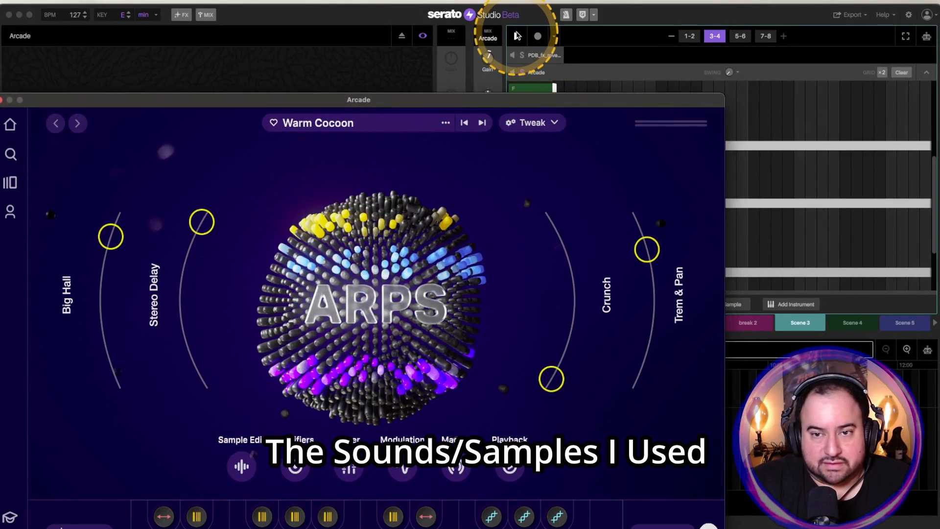
pyautogui.click(516, 37)
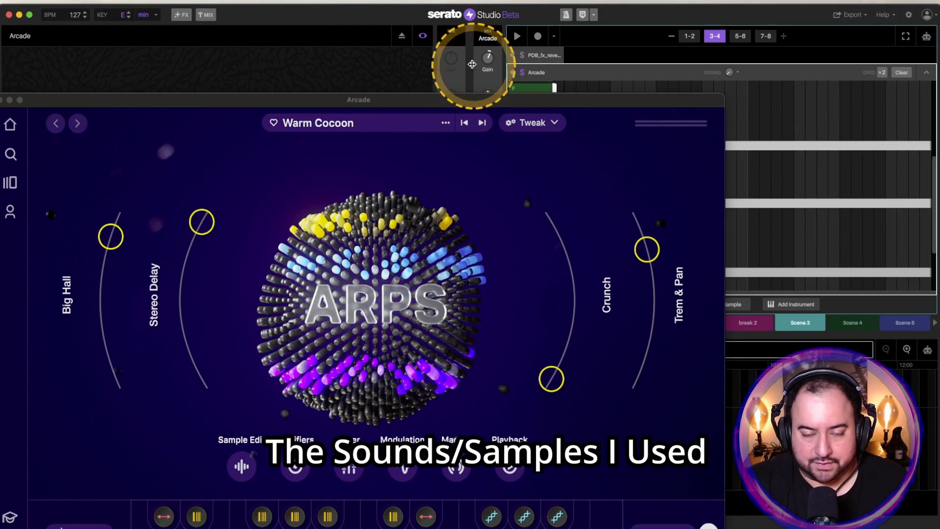
# Step: Move the Arcade plugin window off the sequencer's note column, audition the B and C4 notes, and play the soloed pattern
pyautogui.moveTo(464, 100); pyautogui.dragTo(376, 31)
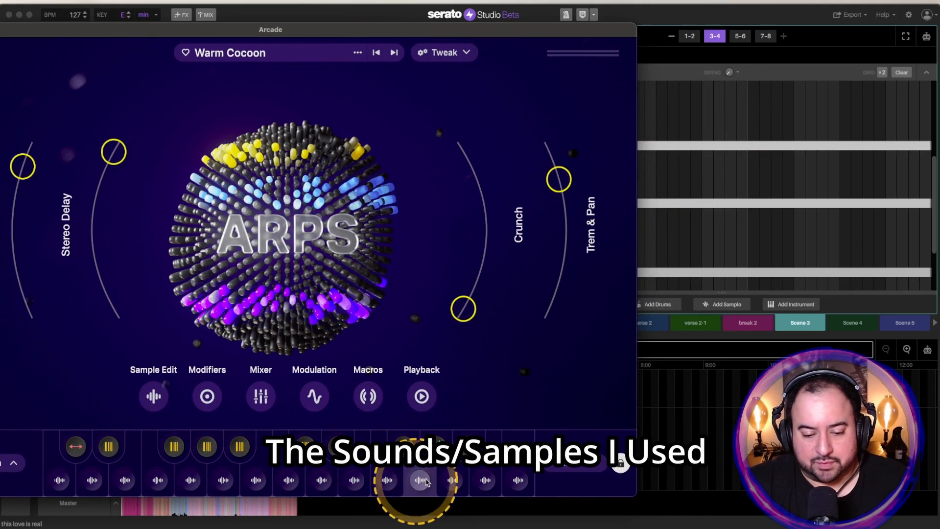
pyautogui.moveTo(554, 29); pyautogui.dragTo(405, 29)
pyautogui.click(535, 157)
pyautogui.click(533, 147)
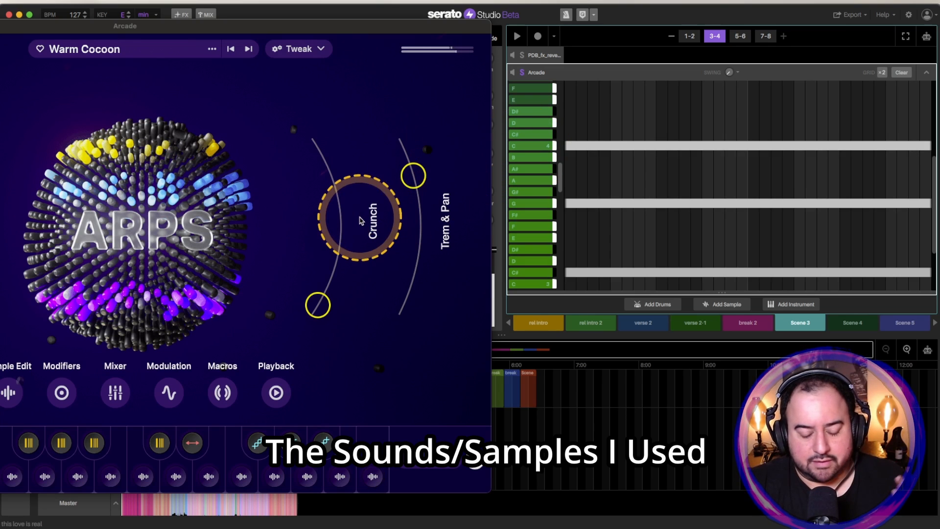
pyautogui.moveTo(342, 31)
pyautogui.mouseDown()
pyautogui.moveTo(390, 42)
pyautogui.moveTo(357, 25)
pyautogui.mouseUp()
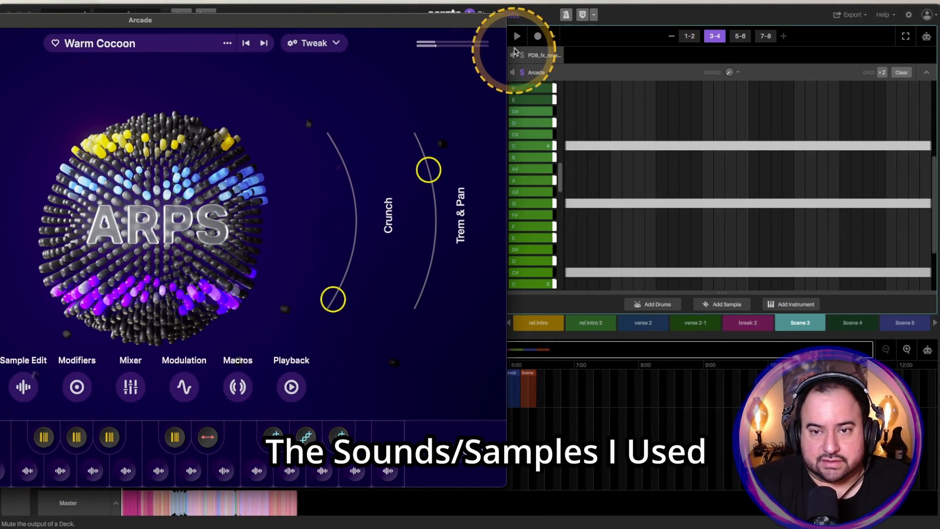
pyautogui.click(518, 38)
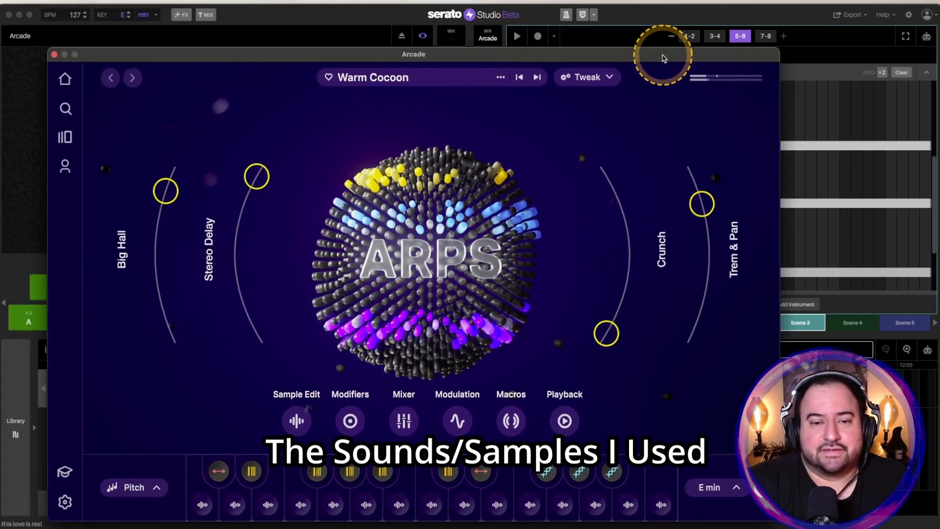
# Step: Close the Arcade plugin window, and unsolo and collapse the Arcade deck
pyautogui.moveTo(664, 58); pyautogui.dragTo(668, 28)
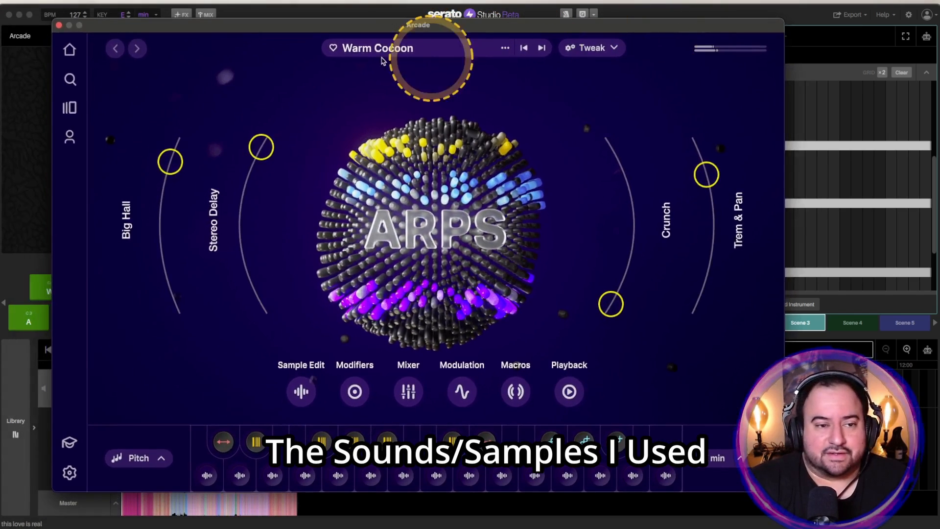
pyautogui.click(58, 25)
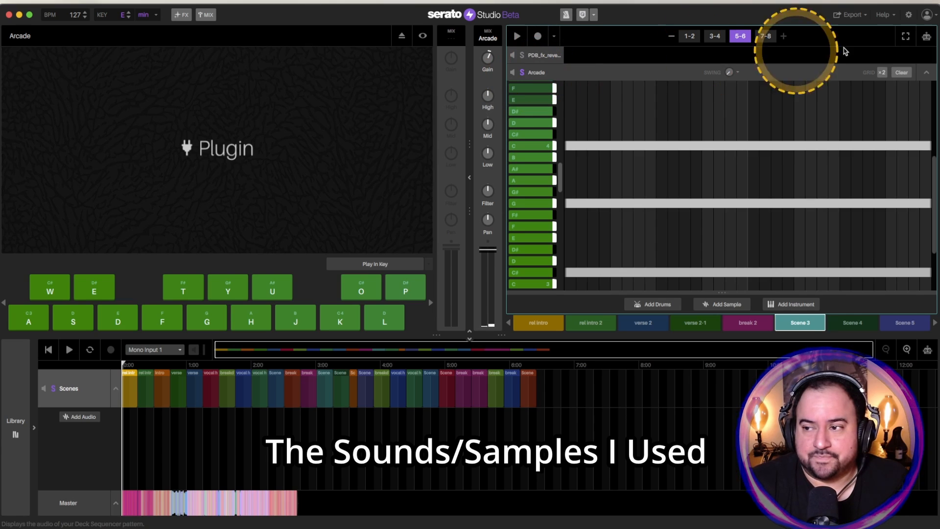
pyautogui.click(522, 72)
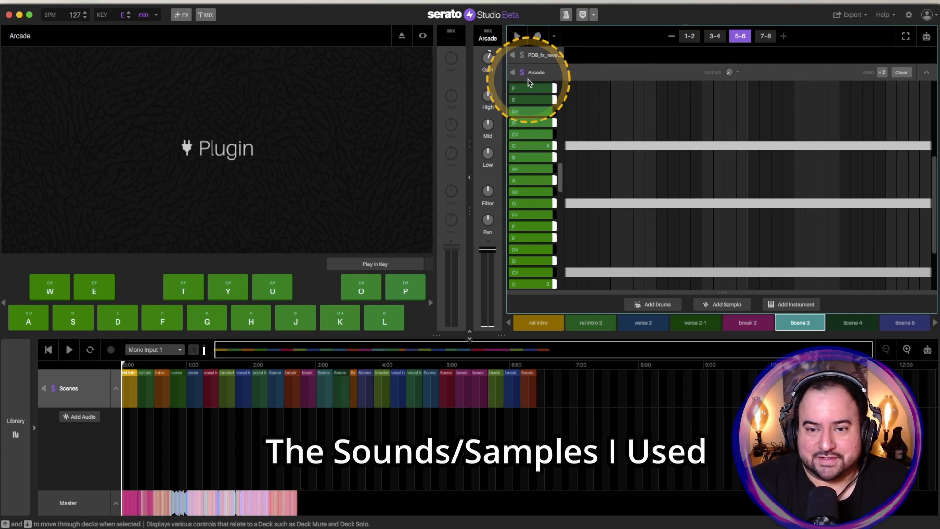
pyautogui.click(926, 72)
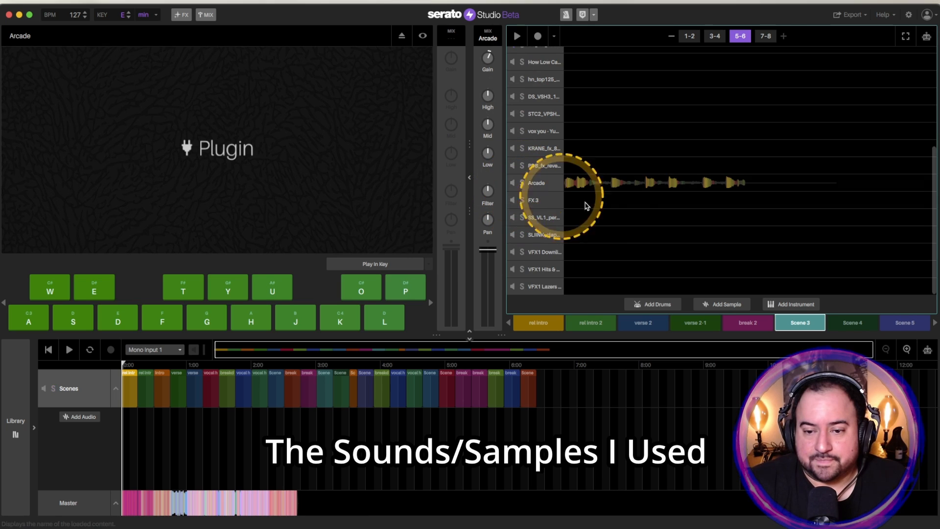
# Step: Open the FX 3 deck, audition pad 1, and collapse the deck
pyautogui.click(608, 201)
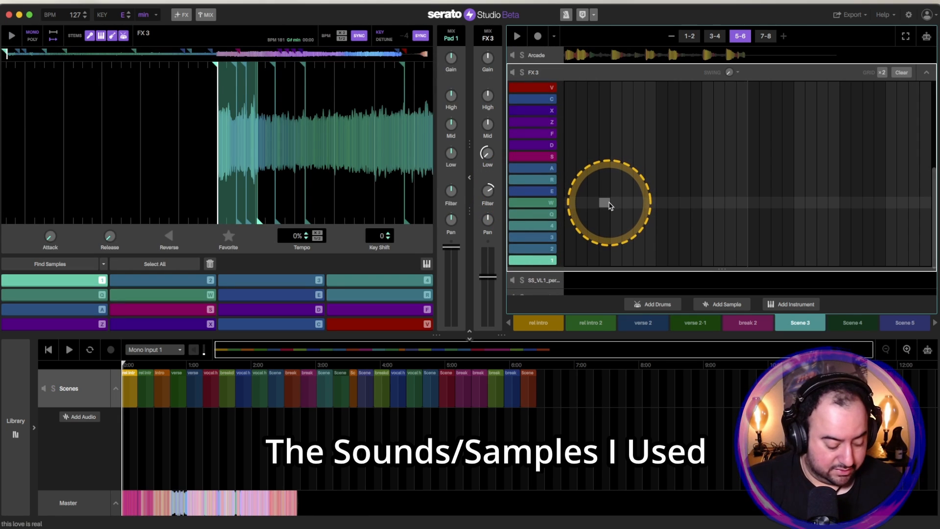
pyautogui.press('1')
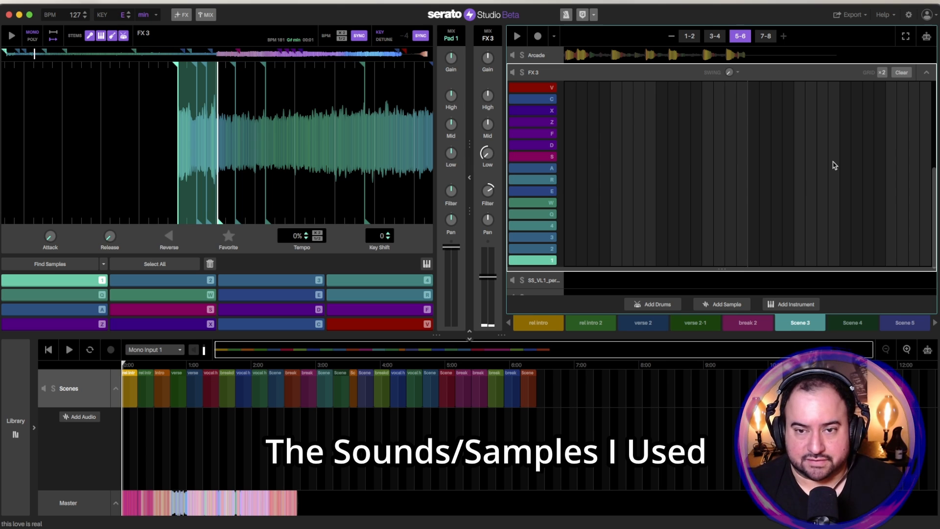
pyautogui.click(927, 72)
# Step: Open the SS_VL1_perc_djembe_fill_tight deck, audition pad 1, and collapse the deck
pyautogui.doubleClick(568, 220)
pyautogui.click(370, 185)
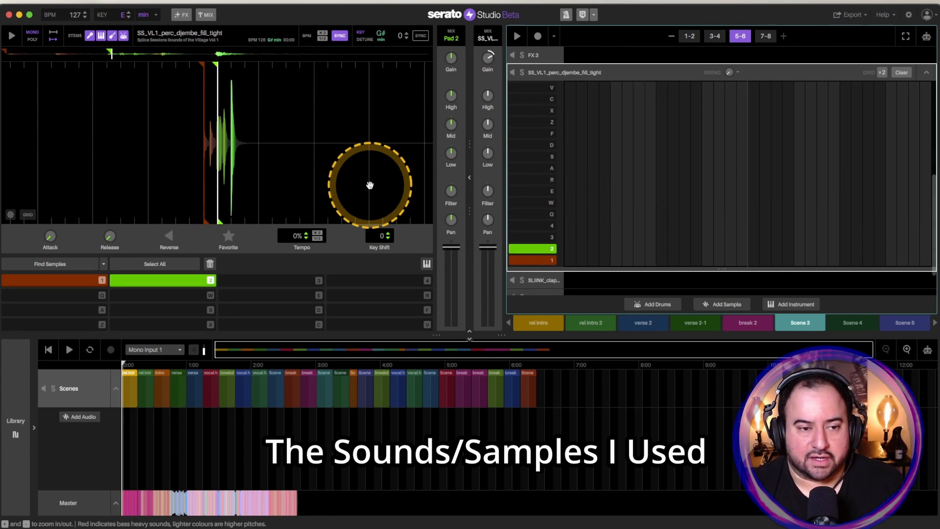
pyautogui.press('1')
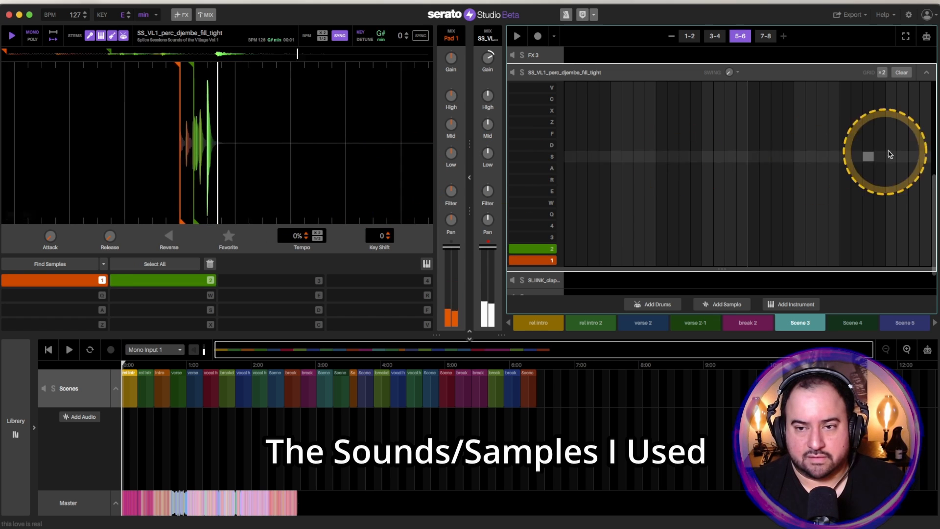
pyautogui.click(926, 72)
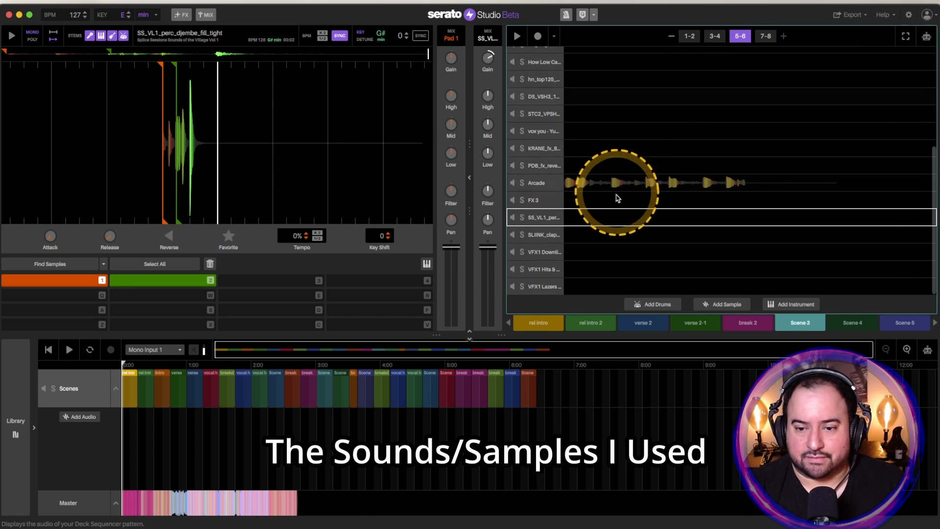
# Step: Review the SLIINK_clap_crisp deck, audition pad 1 of the VFX1 Downlifter 054 deck, and leave both decks collapsed
pyautogui.doubleClick(601, 233)
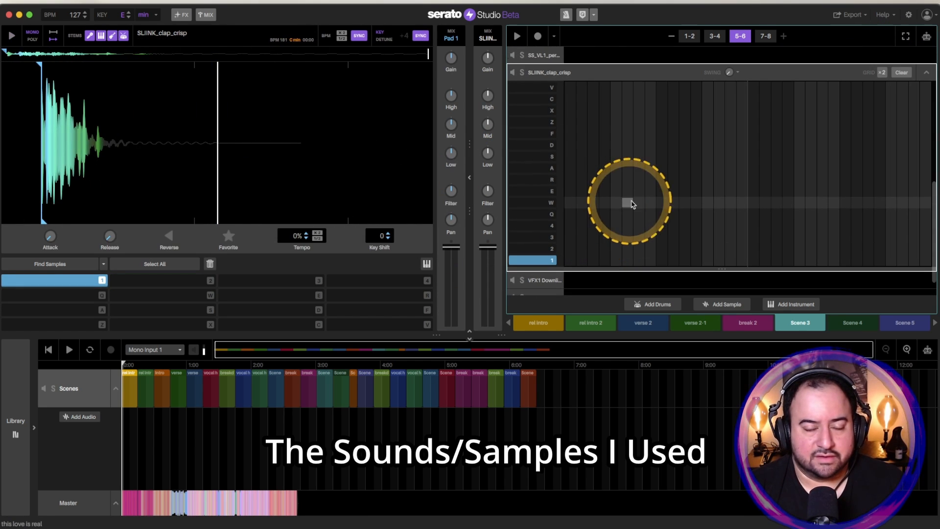
pyautogui.click(926, 72)
pyautogui.doubleClick(617, 242)
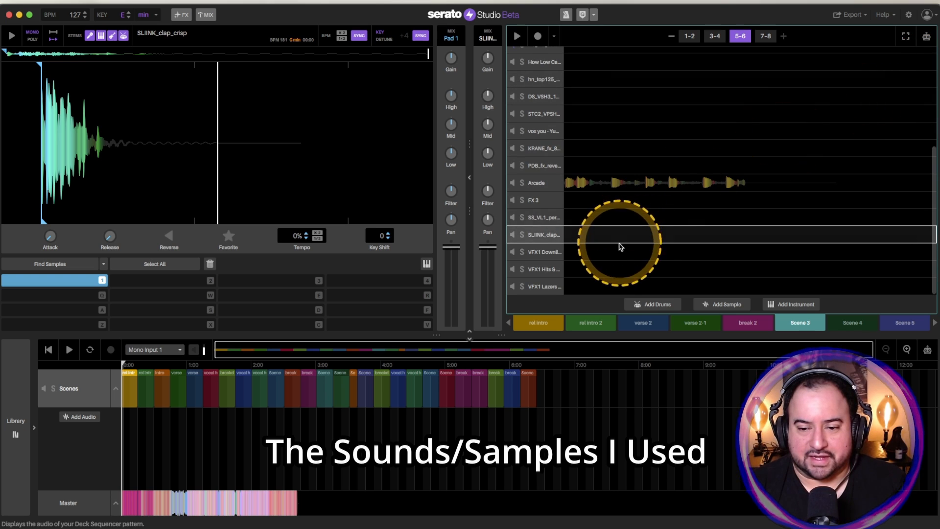
pyautogui.press('1')
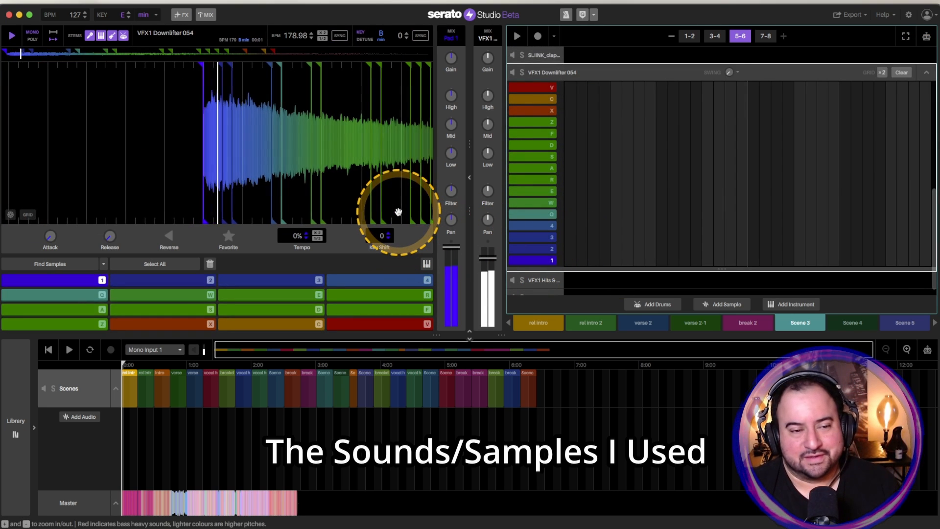
pyautogui.click(926, 72)
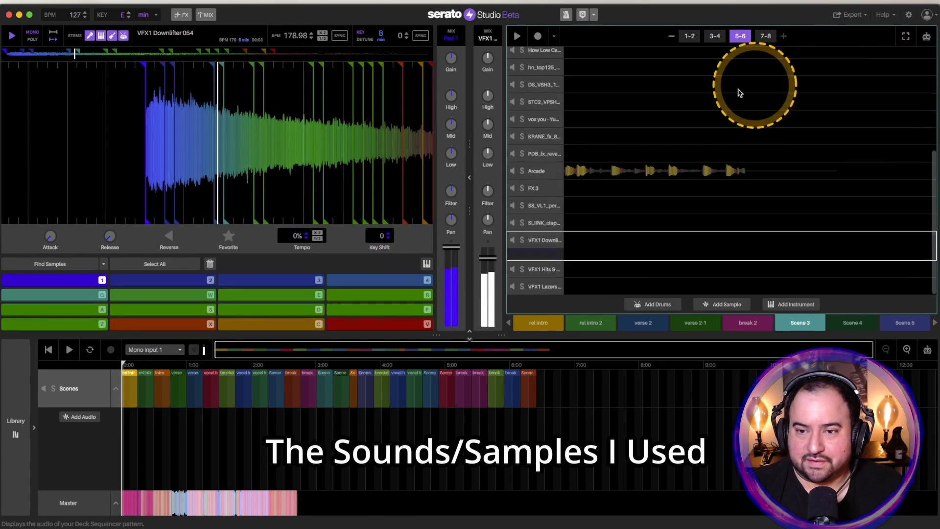
# Step: Open the VFX1 Hits & Explode 55 deck, audition pad 1, and collapse the deck
pyautogui.doubleClick(595, 265)
pyautogui.press('1')
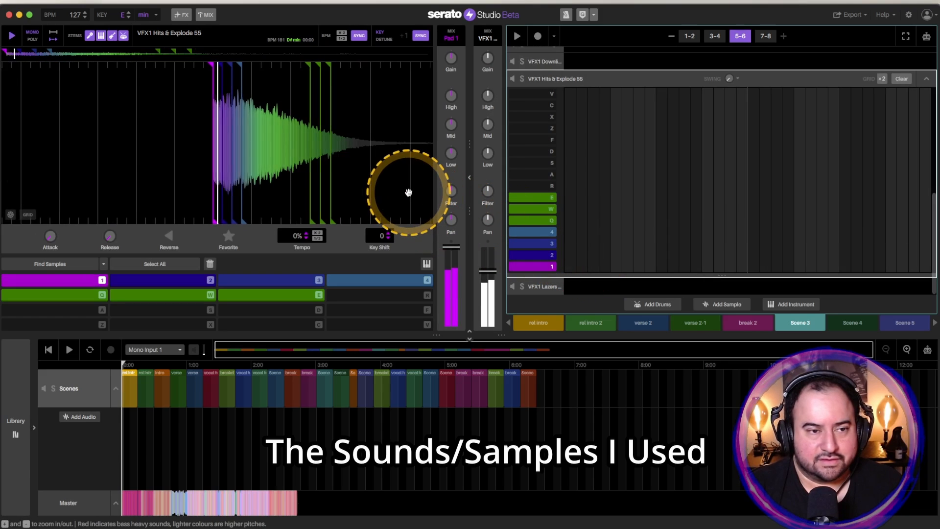
pyautogui.click(929, 86)
pyautogui.click(925, 82)
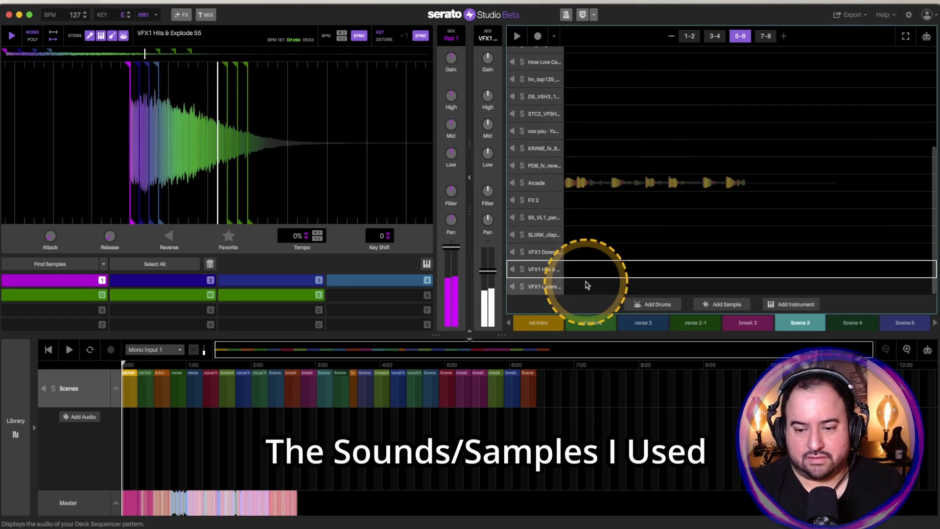
# Step: Open the VFX1 Lazers 19 deck, audition pad 1, and collapse the deck
pyautogui.doubleClick(588, 286)
pyautogui.press('1')
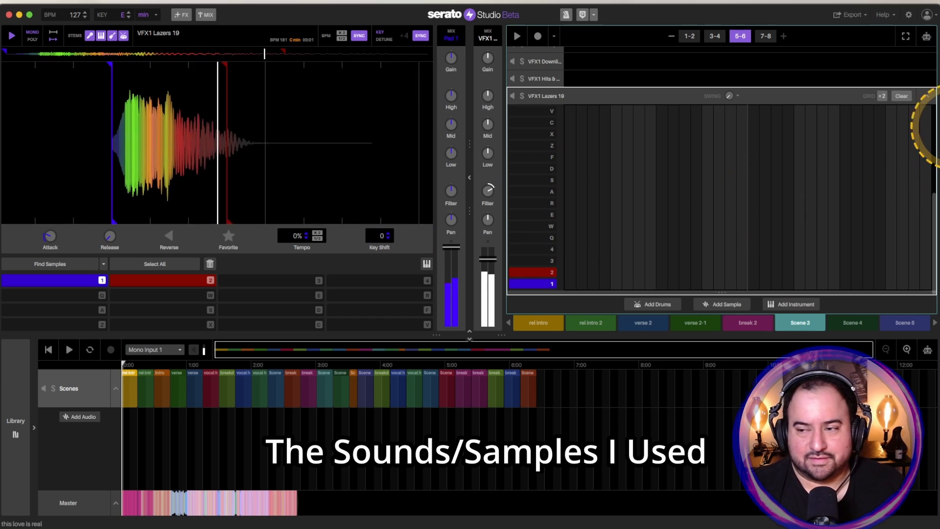
pyautogui.click(927, 97)
# Step: Enlarge the song timeline by two zoom levels and play the arrangement from the rel intro scene into rel intro 2
pyautogui.scroll(5, 756, 218)
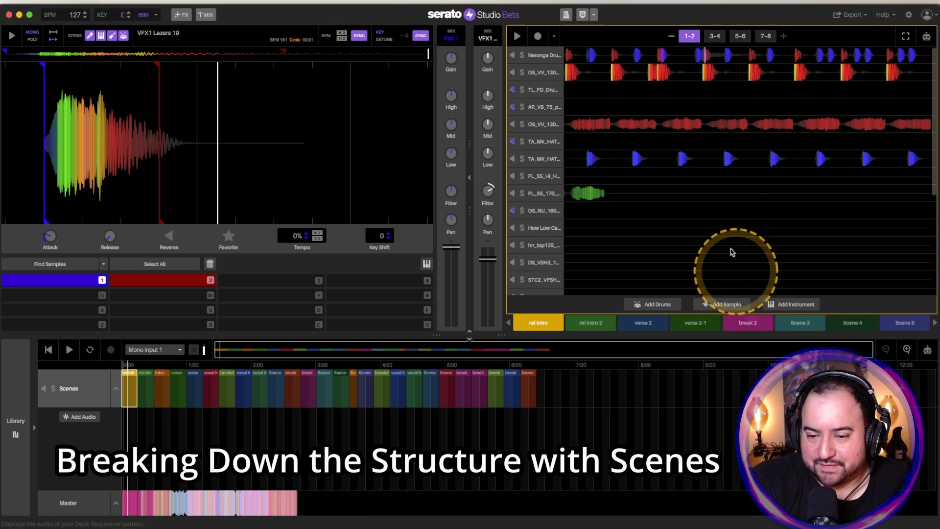
pyautogui.scroll(-5, 720, 251)
pyautogui.scroll(5, 706, 243)
pyautogui.scroll(-5, 706, 244)
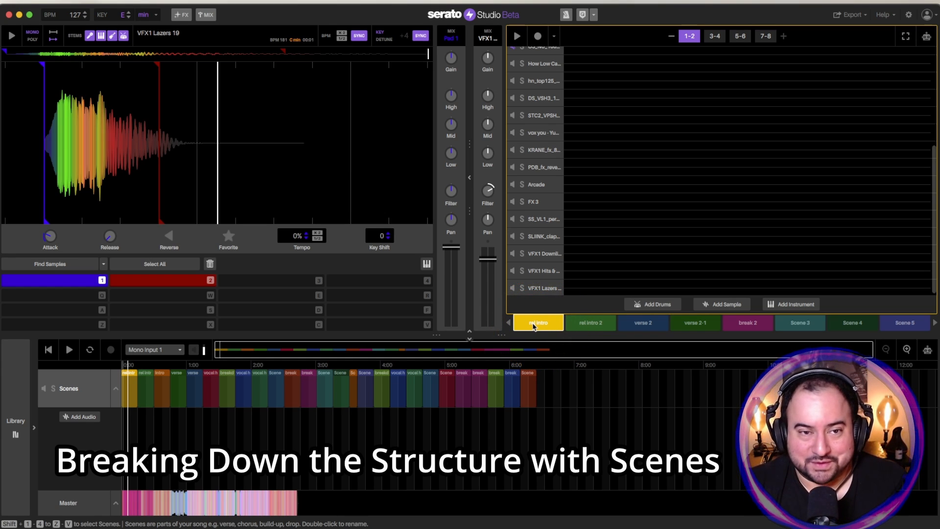
pyautogui.click(907, 349)
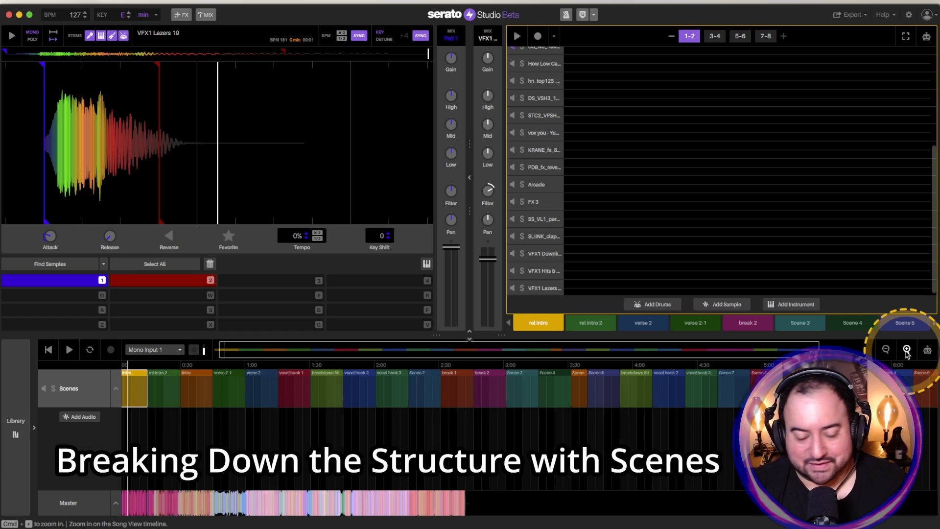
pyautogui.click(907, 349)
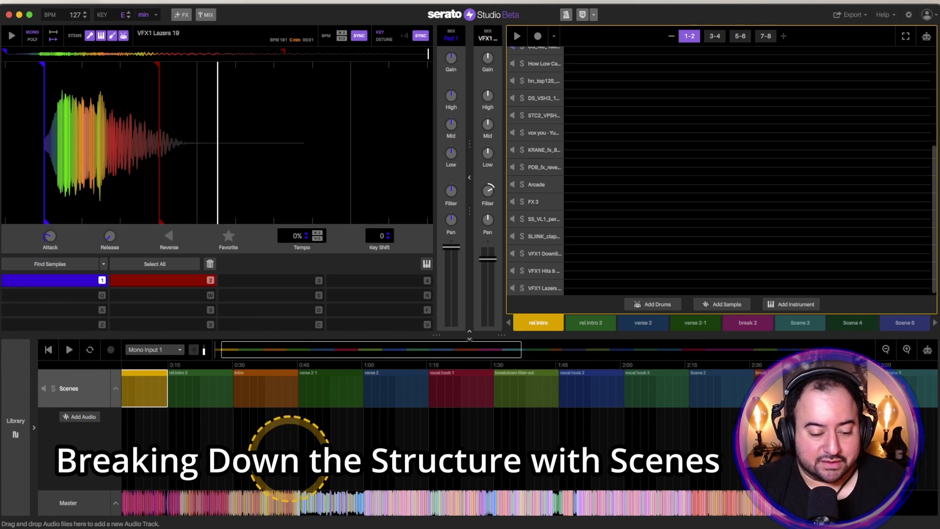
pyautogui.press('space')
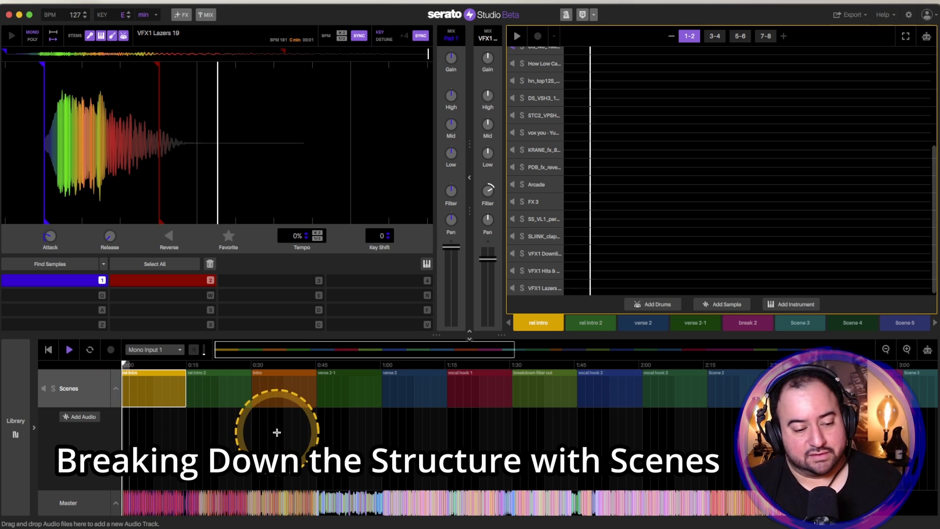
pyautogui.scroll(5, 729, 267)
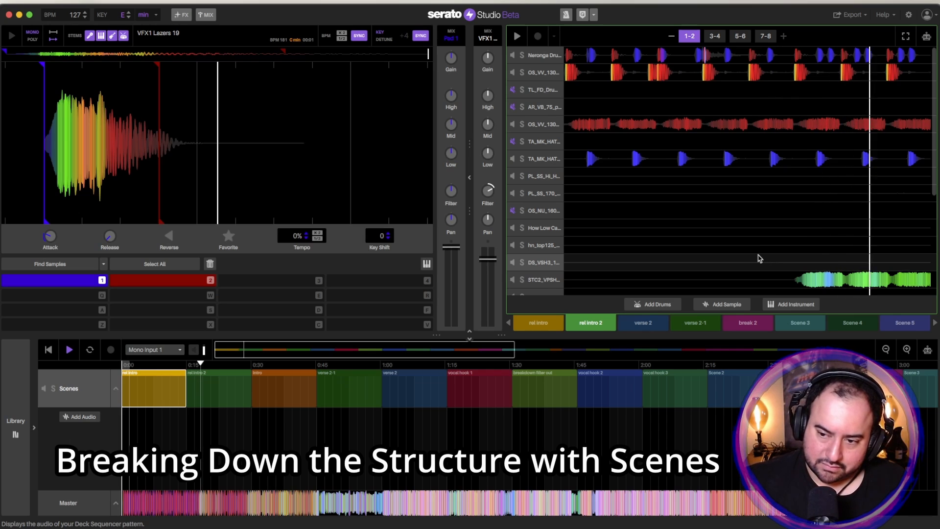
# Step: Open the STC2 Little Love vocal lead deck in rel intro 2 and audition pad E, and pad 4 used on page 1-2
pyautogui.doubleClick(609, 280)
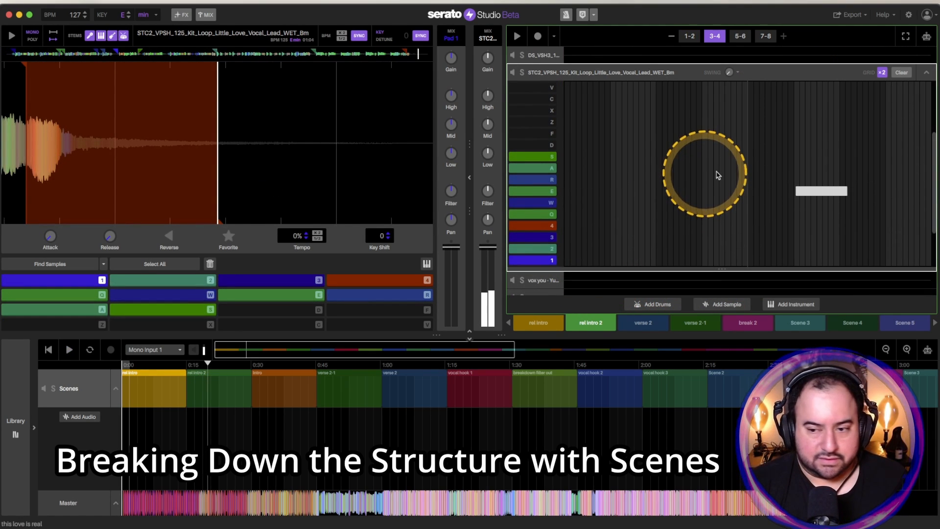
pyautogui.click(542, 190)
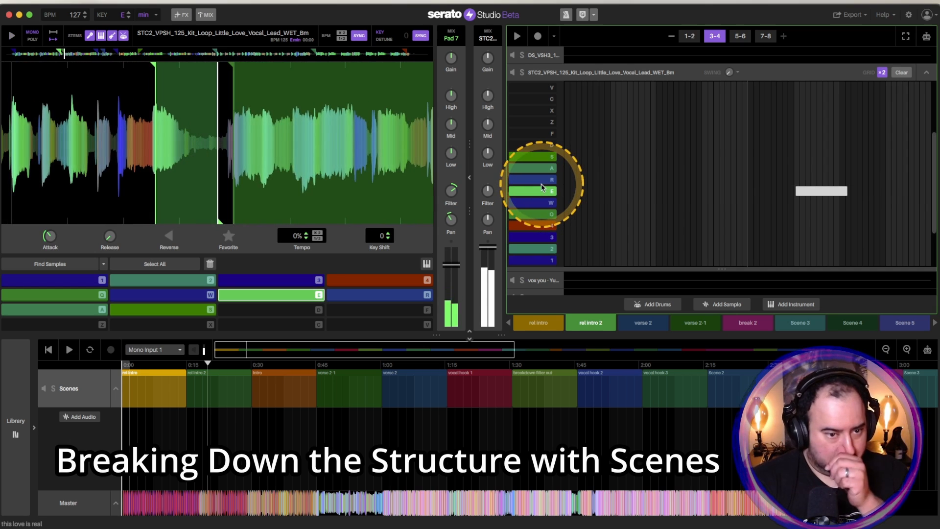
pyautogui.click(690, 36)
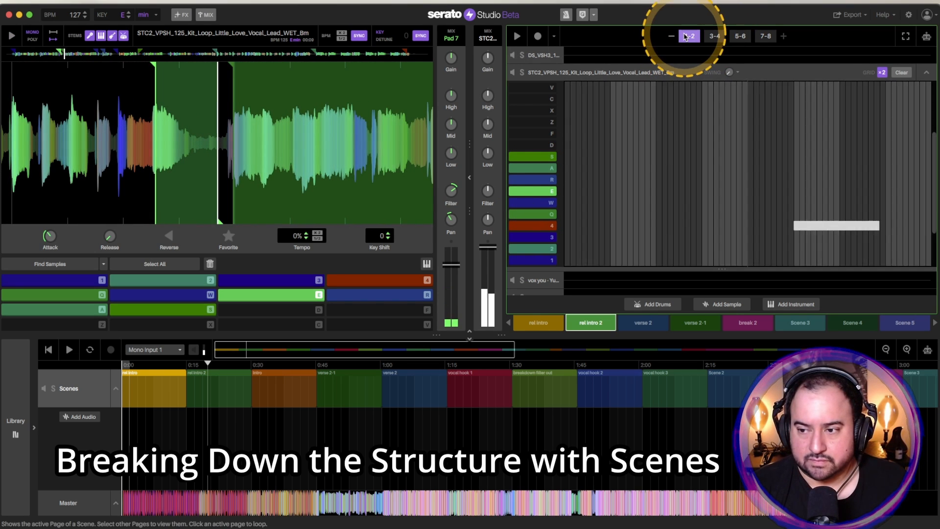
pyautogui.click(405, 276)
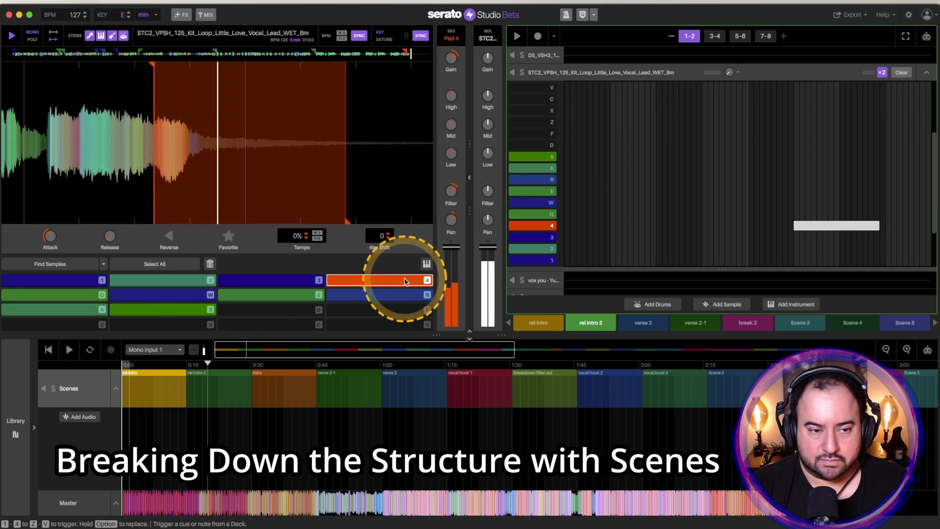
# Step: View the mixer channels for all decks and return to the deck and sequencer view
pyautogui.click(207, 14)
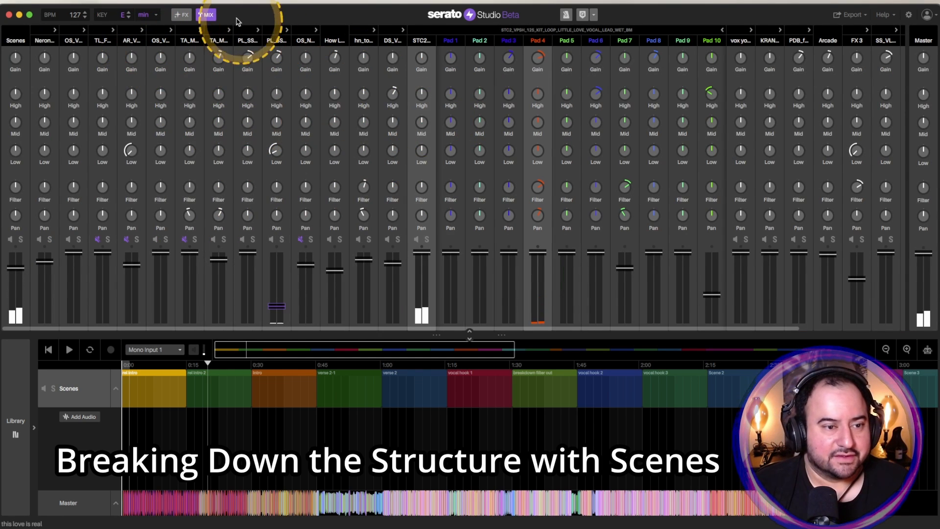
pyautogui.click(207, 15)
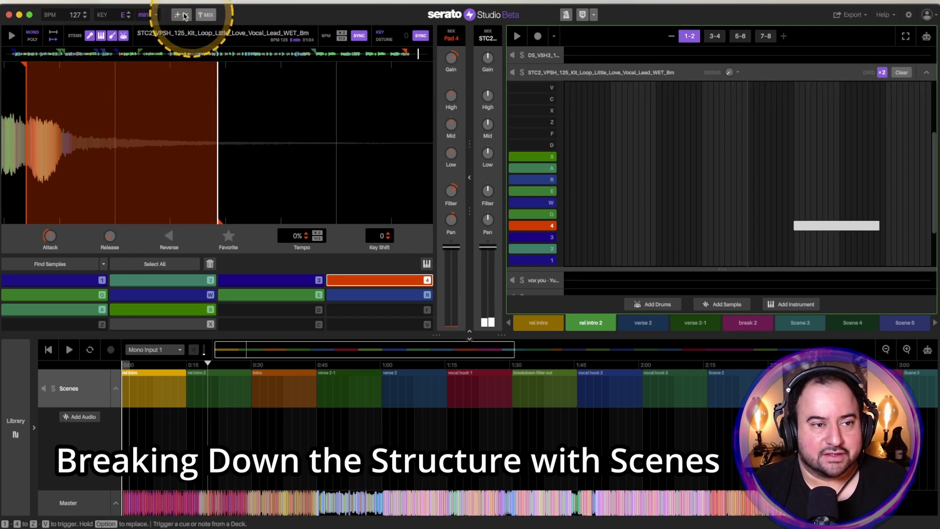
# Step: Show the effects racks and open the vocal lead deck's Nectar 3 plugin, placing its window fully in view
pyautogui.click(182, 14)
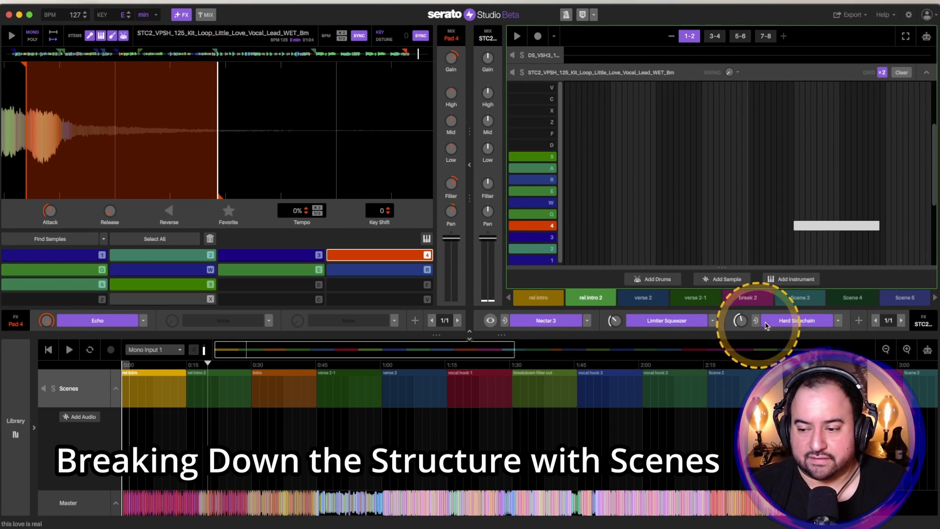
pyautogui.click(491, 321)
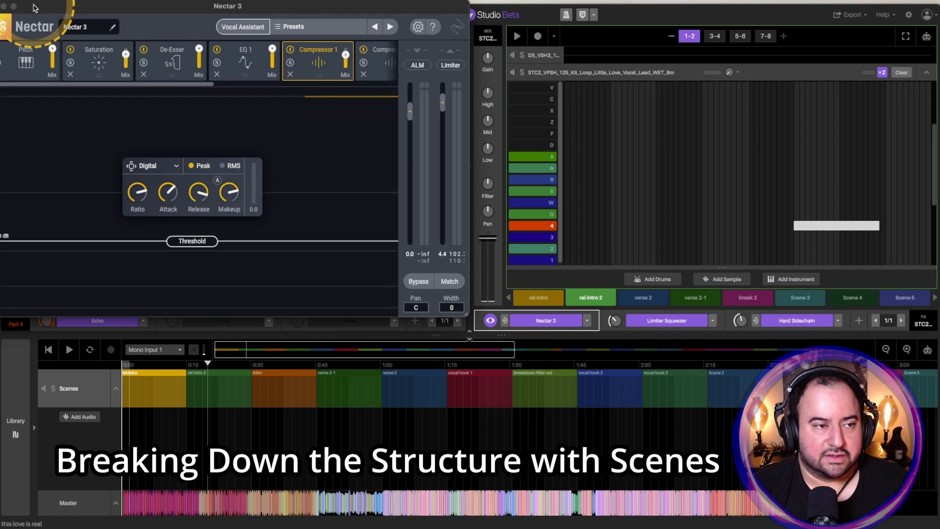
pyautogui.moveTo(333, 6); pyautogui.dragTo(588, 115)
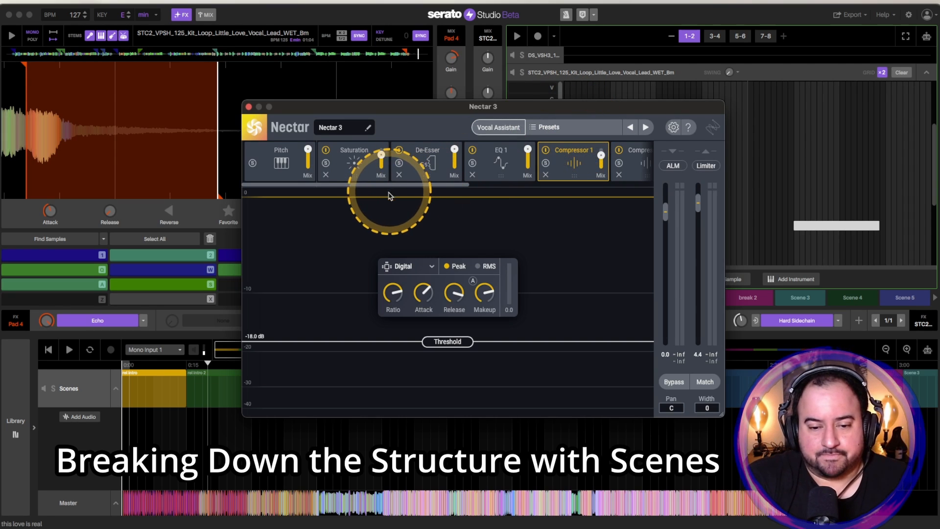
# Step: View the remaining modules in the Nectar 3 effect chain and close the plugin
pyautogui.moveTo(389, 185); pyautogui.dragTo(430, 197)
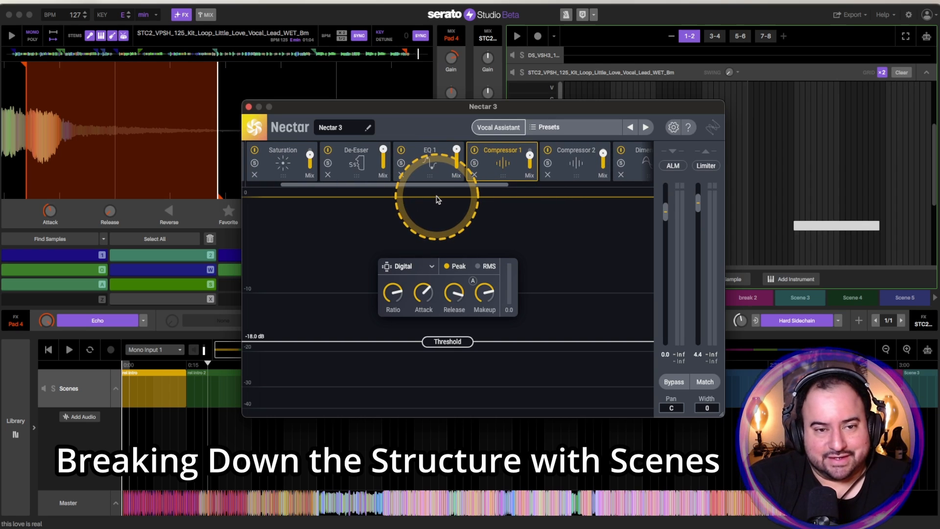
pyautogui.click(249, 107)
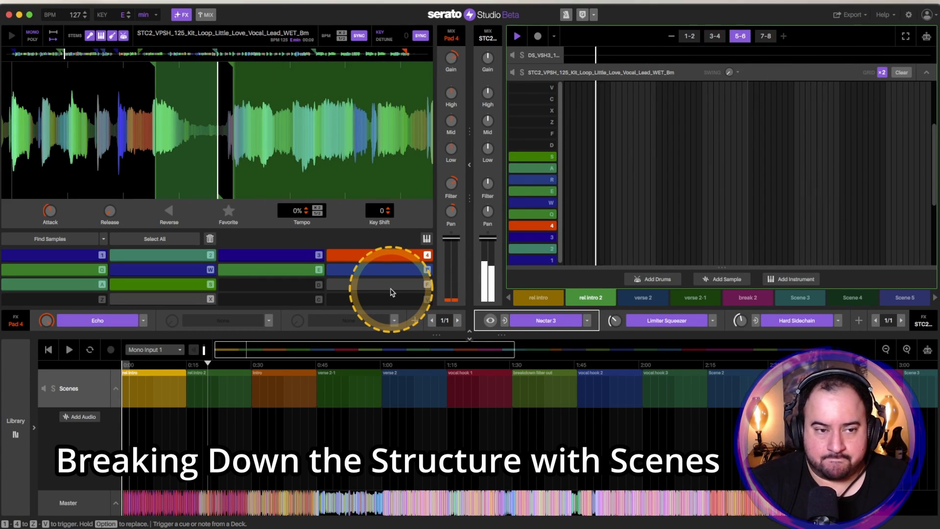
# Step: Collapse the vocal lead deck and open the PL_SS_170 Piano Loop SoftReverb deck with its volume automation shown
pyautogui.click(926, 72)
pyautogui.scroll(5, 749, 223)
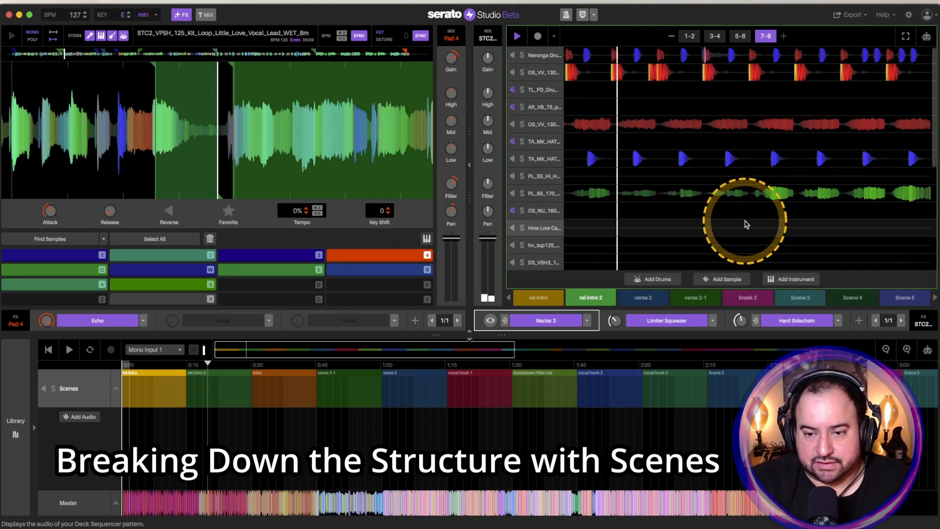
pyautogui.click(619, 193)
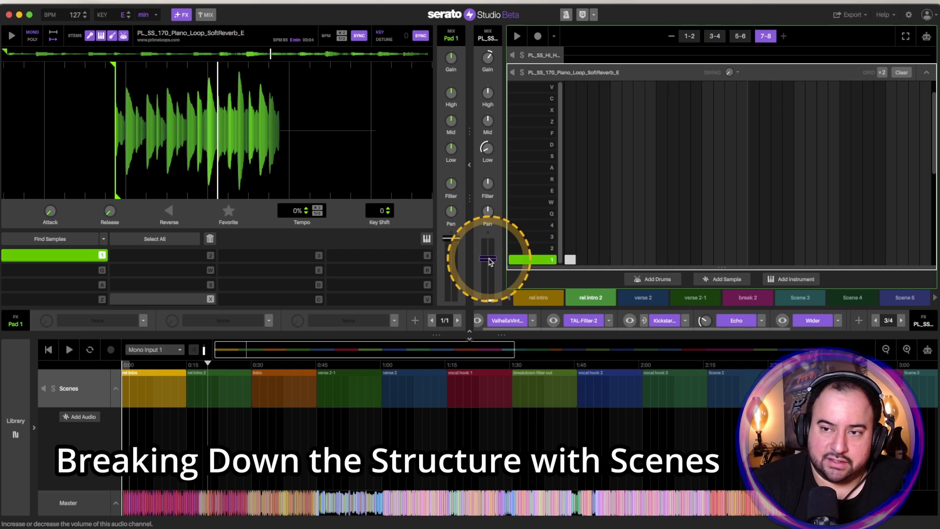
pyautogui.click(928, 37)
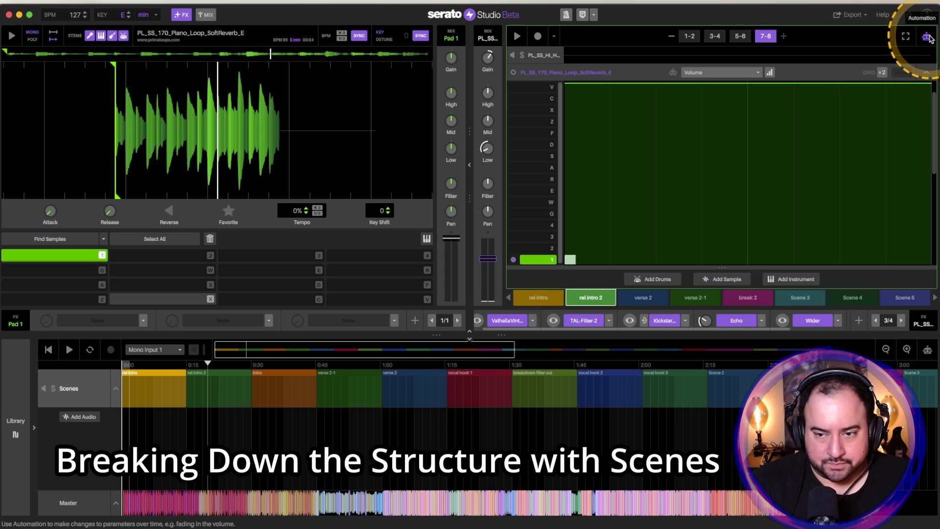
pyautogui.click(487, 261)
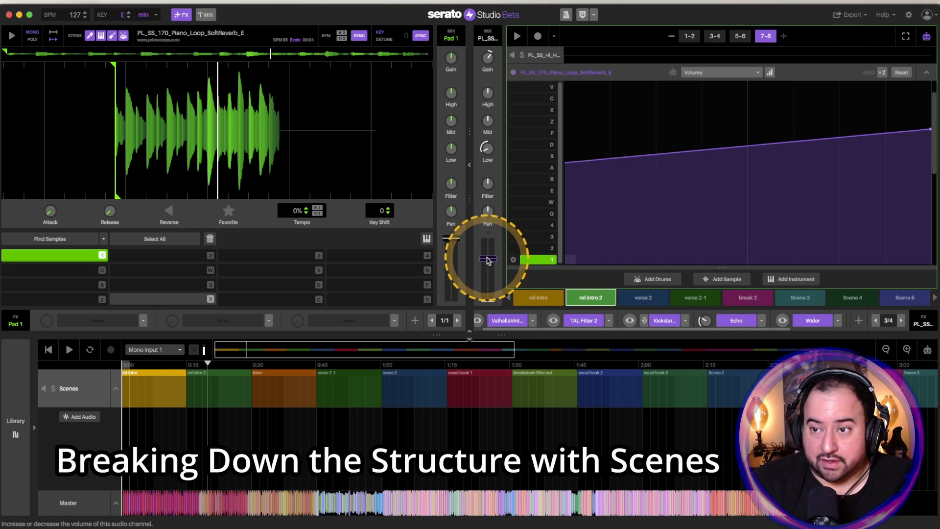
# Step: Compare the piano loop's volume automation on page 1-2 and page 7-8 of rel intro 2, and hide the automation
pyautogui.click(693, 38)
pyautogui.moveTo(565, 264)
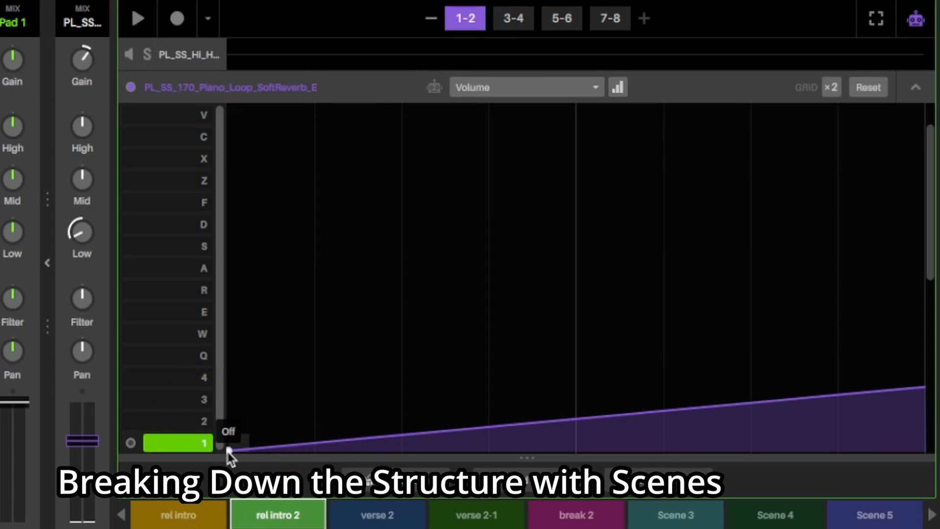
pyautogui.click(229, 450)
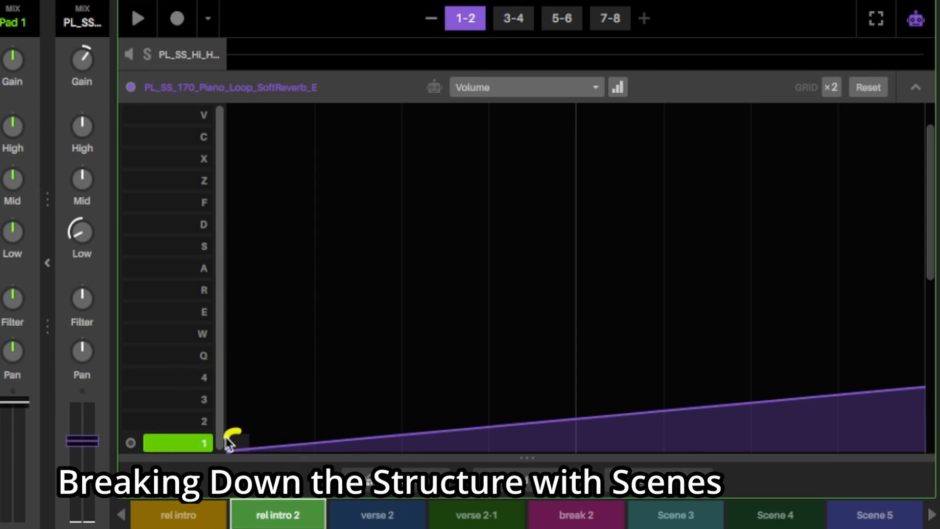
pyautogui.click(608, 19)
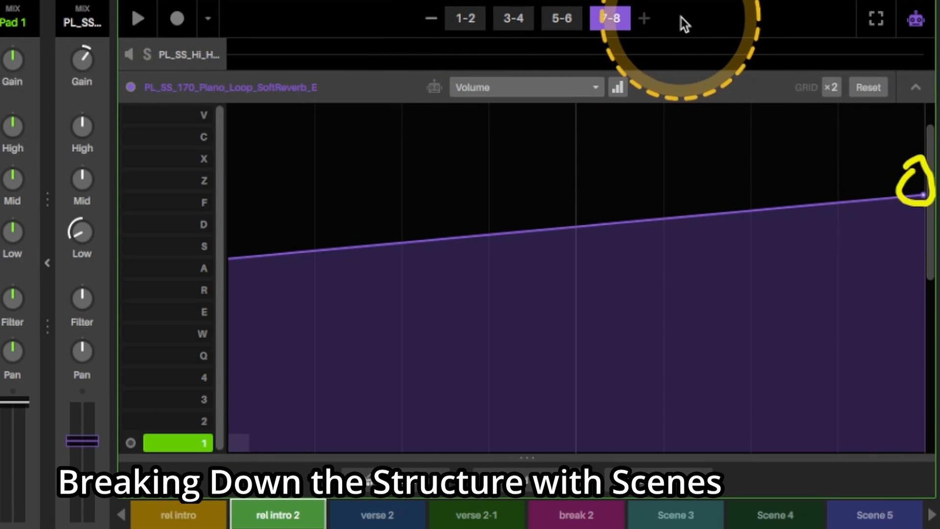
pyautogui.click(915, 20)
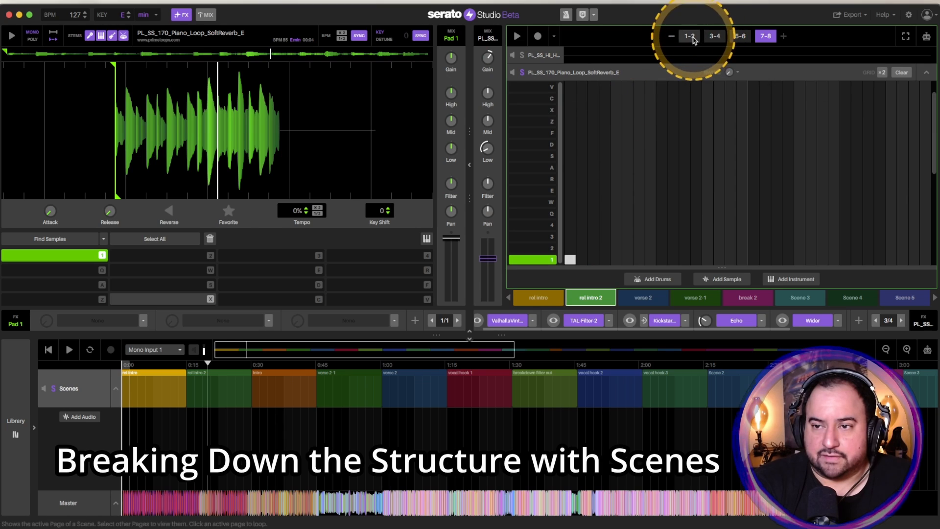
# Step: Play rel intro 2 from page 1-2 to hear the piano loop's volume automation, and collapse its deck
pyautogui.click(691, 36)
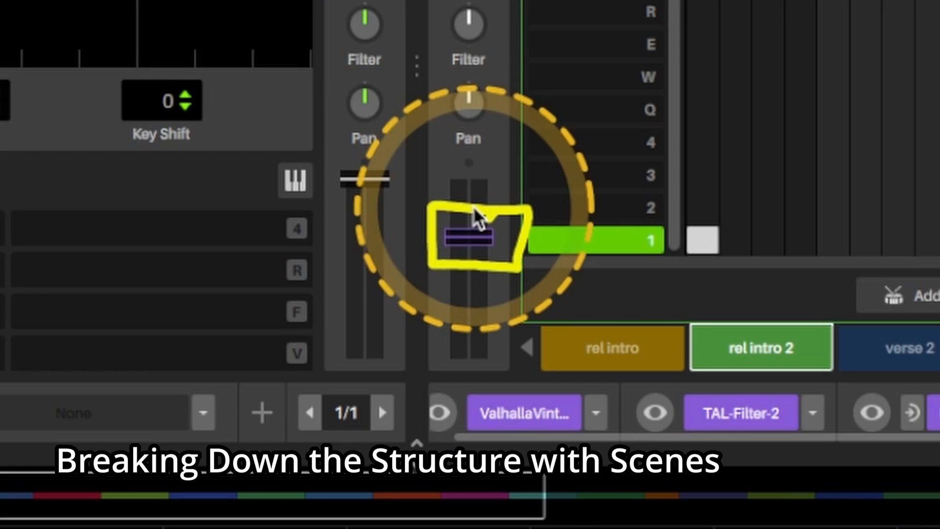
pyautogui.moveTo(468, 238)
pyautogui.mouseDown()
pyautogui.moveTo(468, 365)
pyautogui.moveTo(482, 349)
pyautogui.moveTo(476, 240)
pyautogui.moveTo(506, 220)
pyautogui.mouseUp()
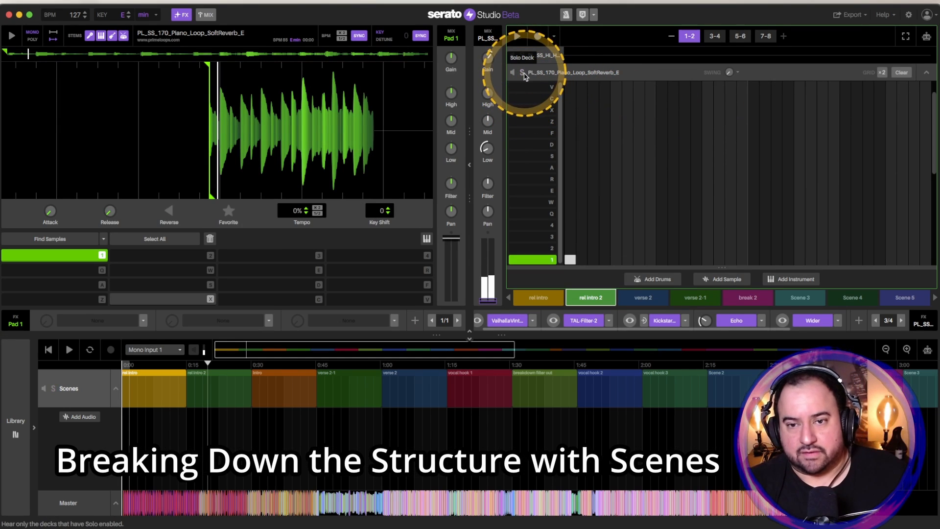
pyautogui.click(516, 37)
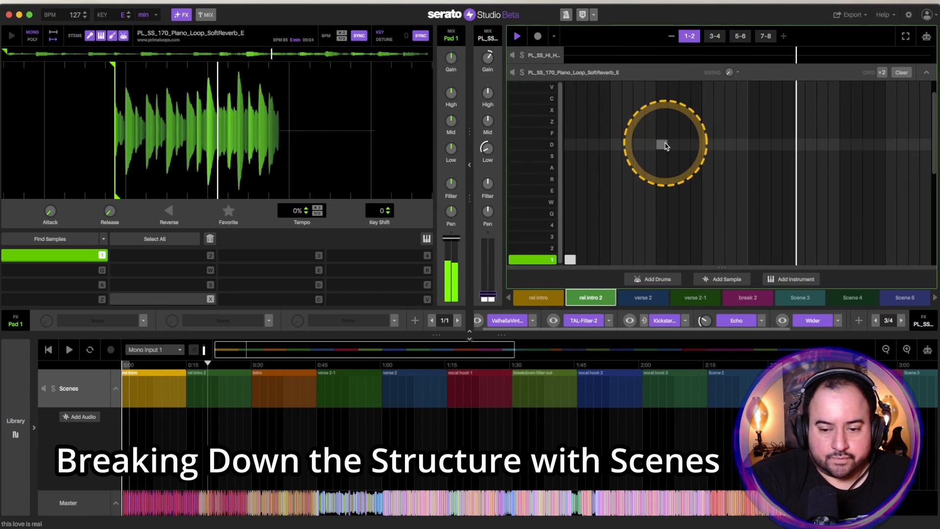
pyautogui.click(927, 73)
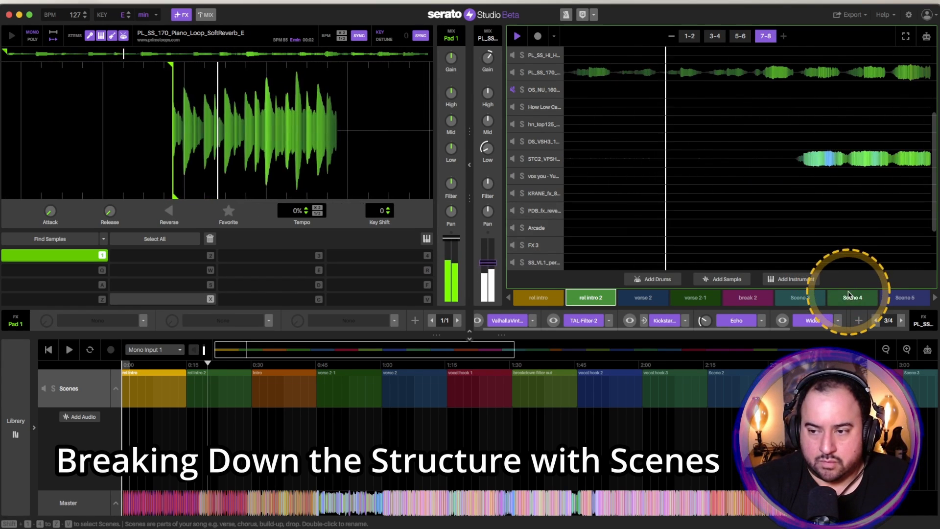
# Step: Play the song timeline from rel intro 2 through the intro scene into verse 2-1, and stop playback
pyautogui.click(935, 297)
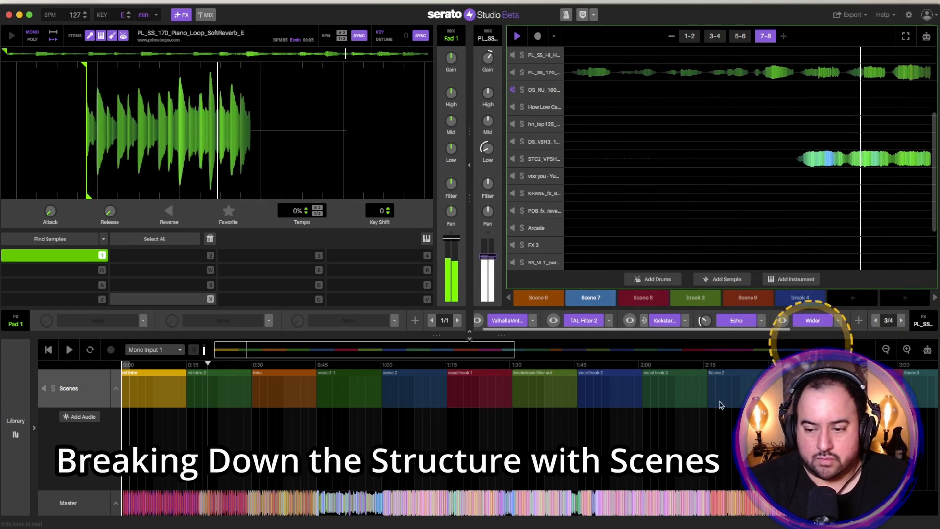
pyautogui.click(232, 374)
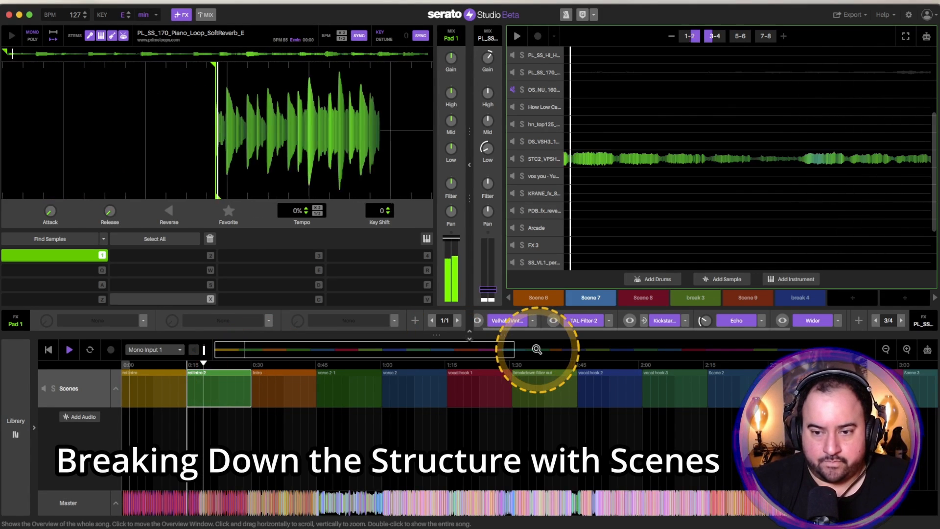
pyautogui.scroll(5, 784, 216)
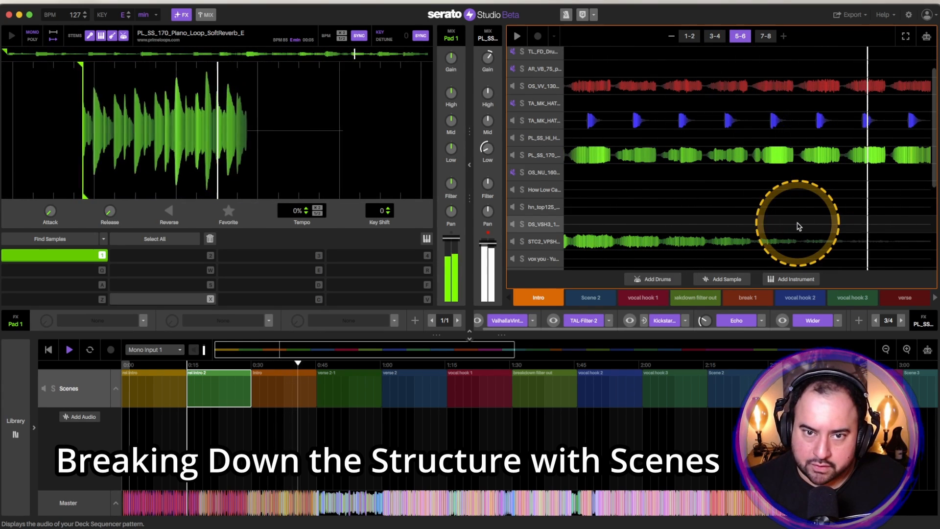
pyautogui.click(798, 227)
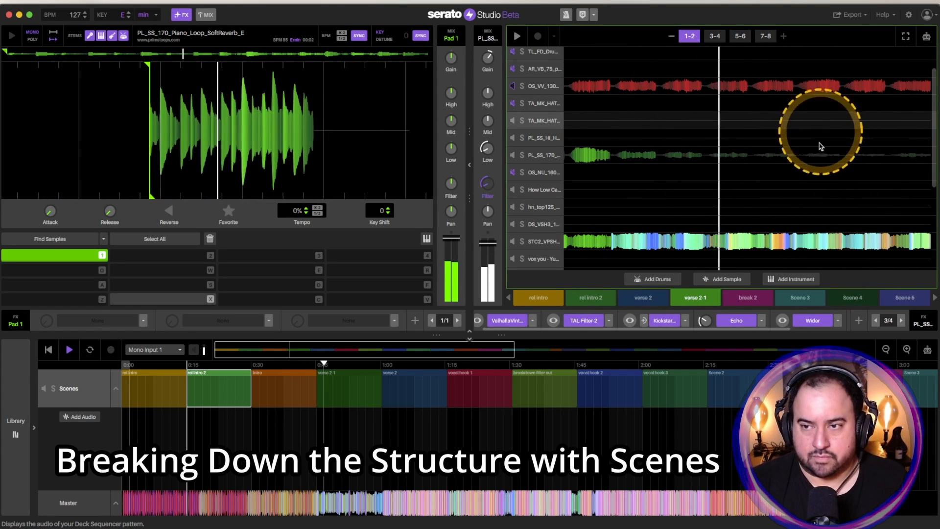
pyautogui.press('space')
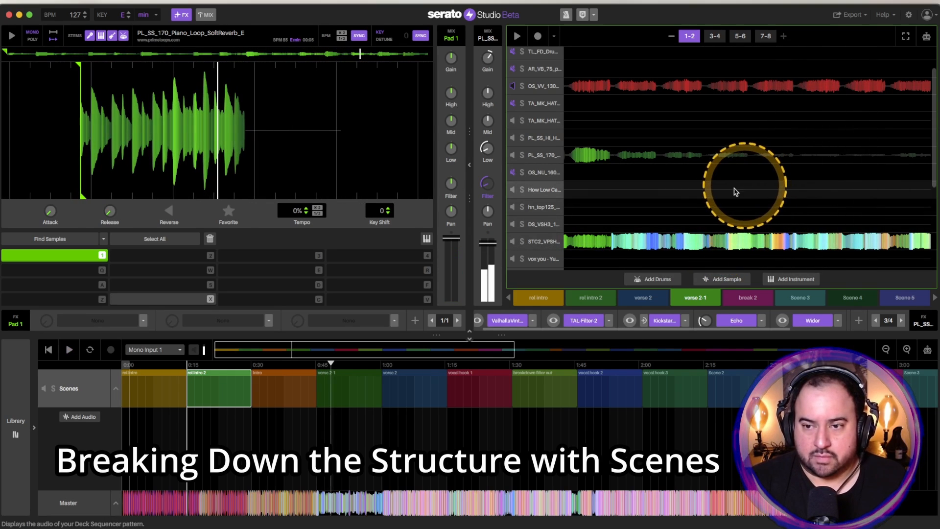
# Step: Select the intro scene in the timeline and examine the hi-hat percussion on its page 7-8
pyautogui.click(311, 378)
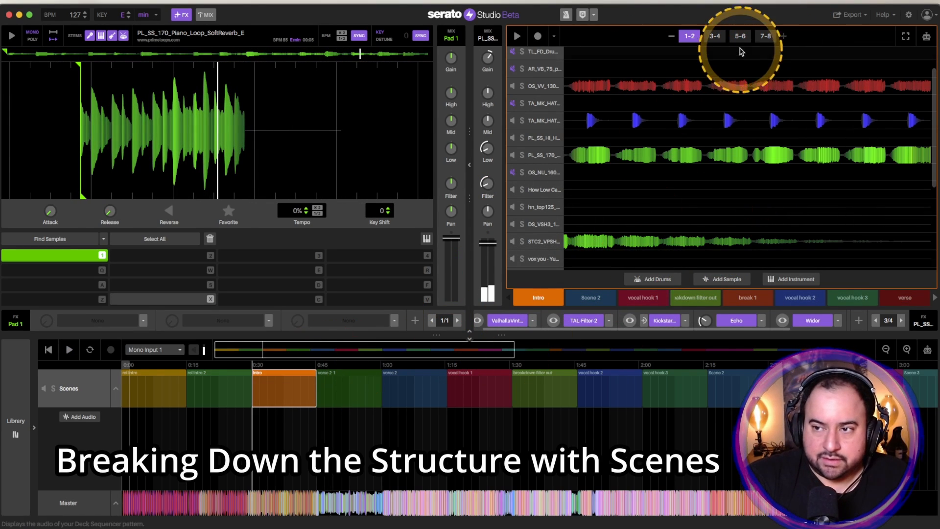
pyautogui.click(767, 36)
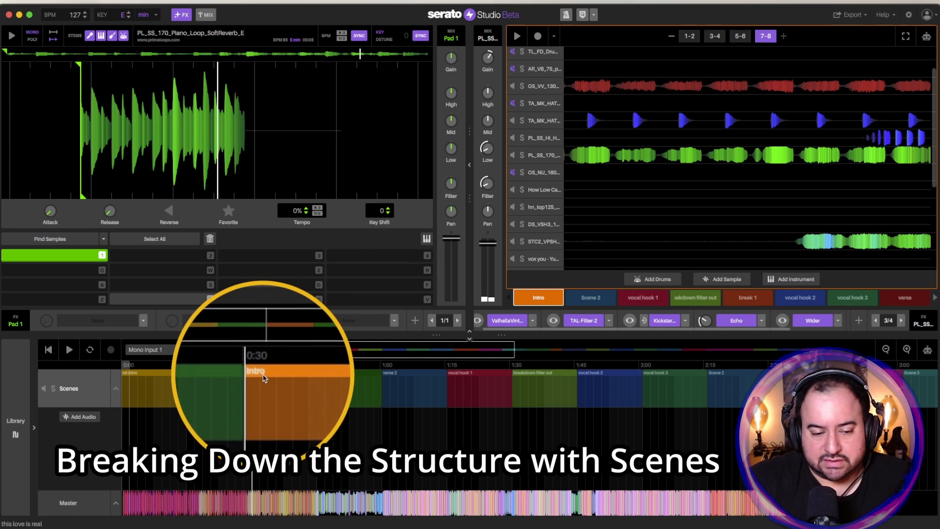
pyautogui.click(208, 389)
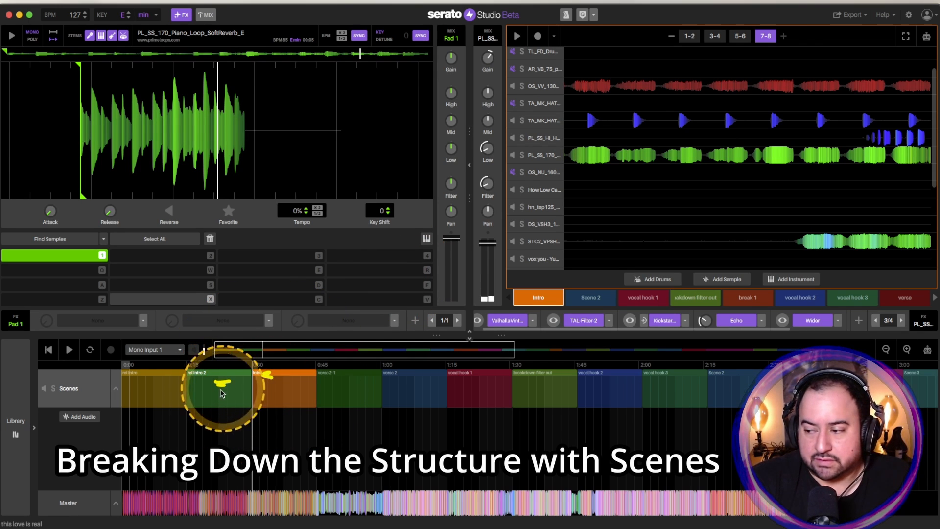
pyautogui.moveTo(204, 358); pyautogui.dragTo(200, 450)
pyautogui.moveTo(293, 353); pyautogui.dragTo(292, 441)
pyautogui.moveTo(877, 130)
pyautogui.mouseDown()
pyautogui.moveTo(861, 130)
pyautogui.moveTo(912, 128)
pyautogui.mouseUp()
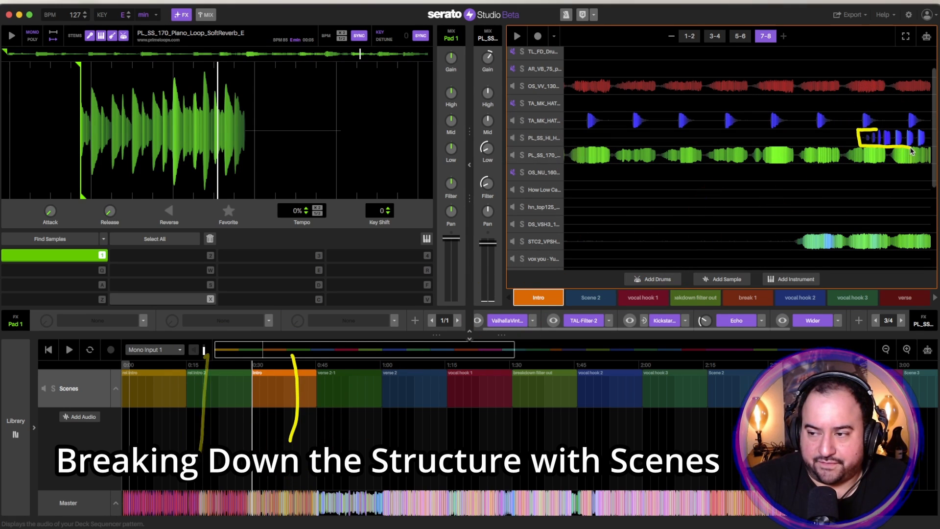
# Step: Open the PL_SS_Hi_Hat_Percussion_One_Shot_Scrape deck and audition page 7-8 looped and soloed, turning loop and solo off at the end
pyautogui.doubleClick(871, 139)
pyautogui.click(766, 36)
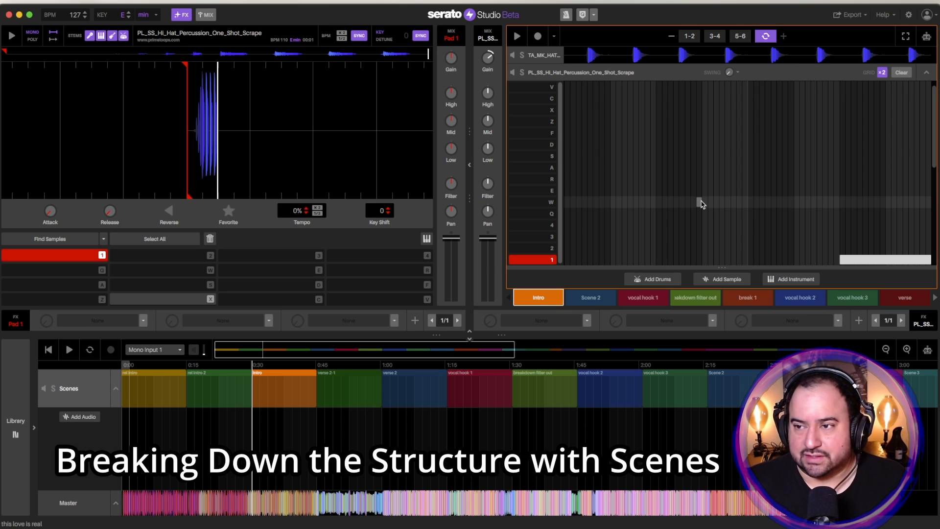
pyautogui.press('space')
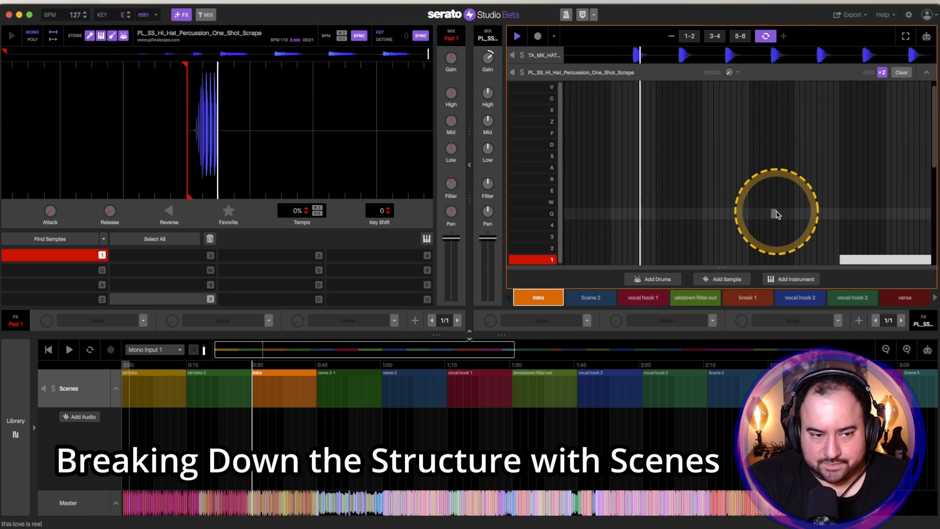
pyautogui.click(522, 73)
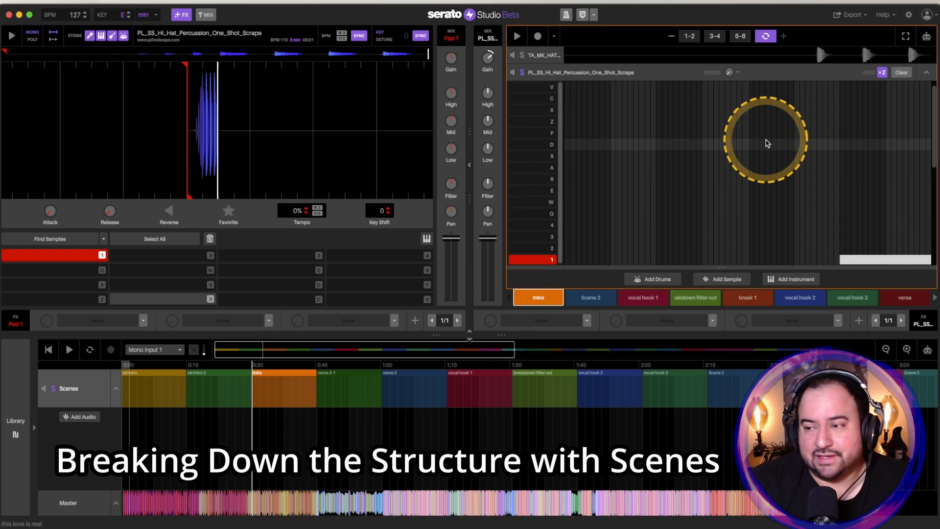
pyautogui.click(766, 36)
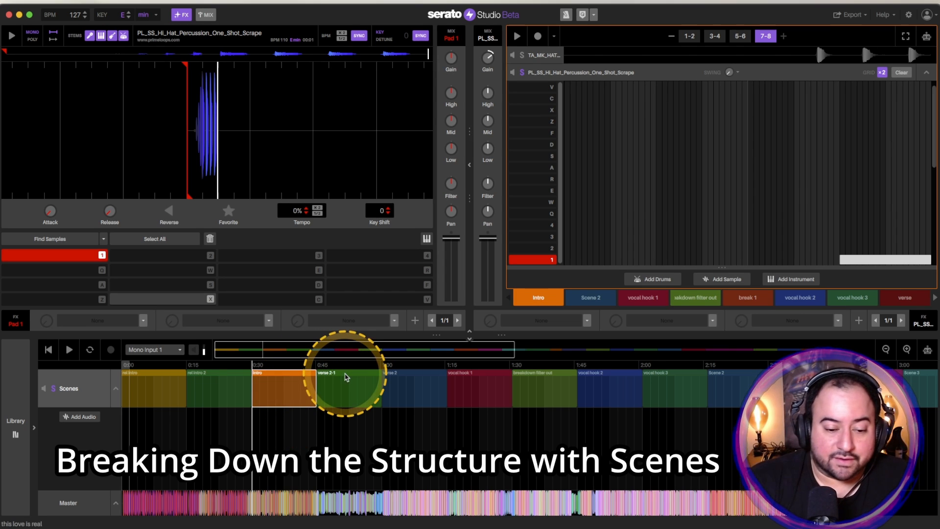
pyautogui.press('space')
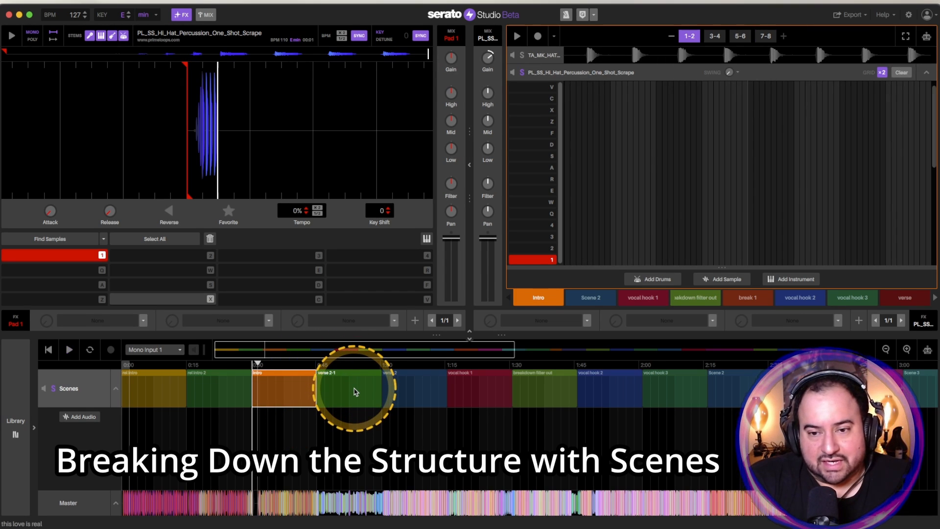
pyautogui.click(522, 73)
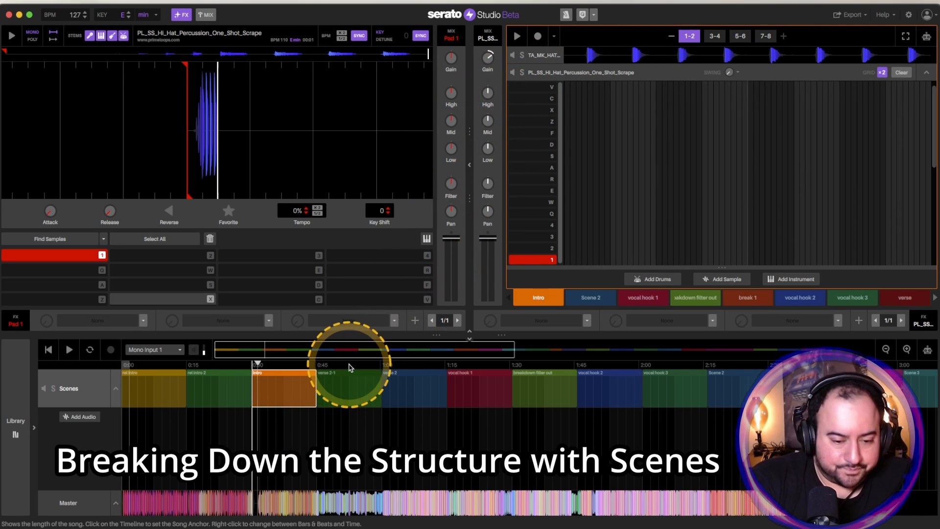
# Step: Play the song timeline from the intro scene into verse 2-1
pyautogui.press('space')
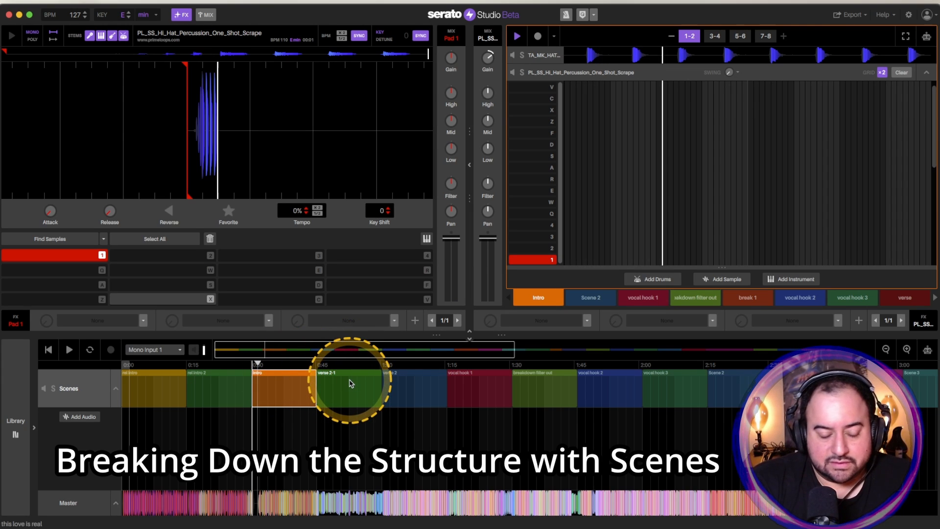
pyautogui.press('space')
pyautogui.click(296, 376)
pyautogui.click(69, 350)
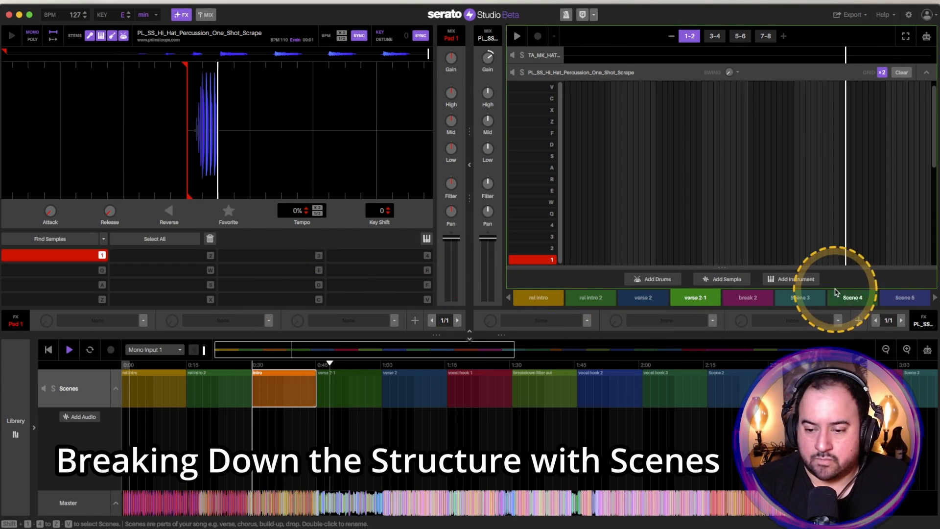
# Step: Select verse 2-1 in the timeline and view its STC2 Little Love vocal lead deck during playback, returning to the deck overview
pyautogui.click(370, 380)
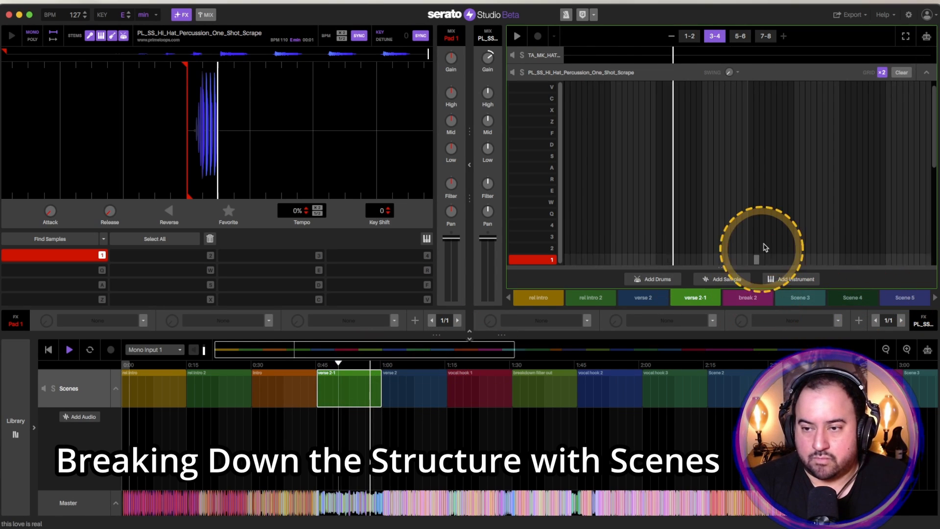
pyautogui.click(925, 74)
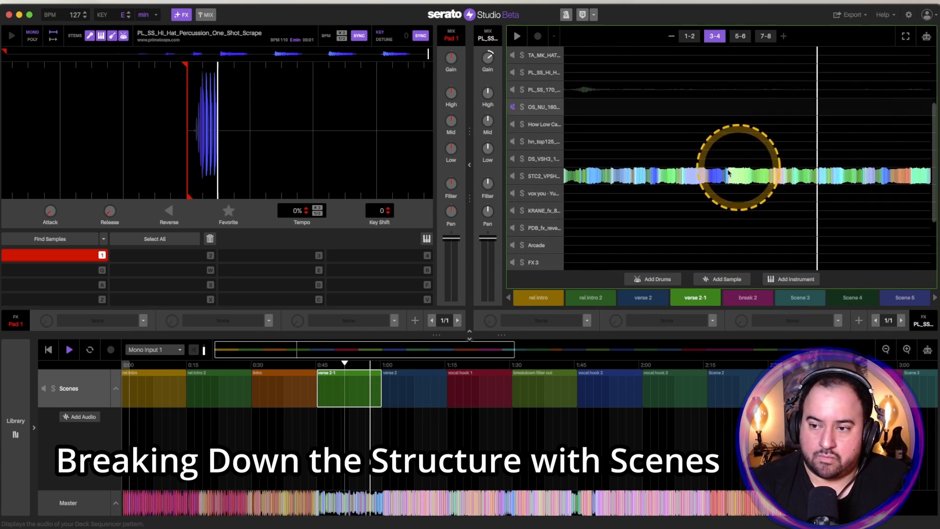
pyautogui.click(697, 176)
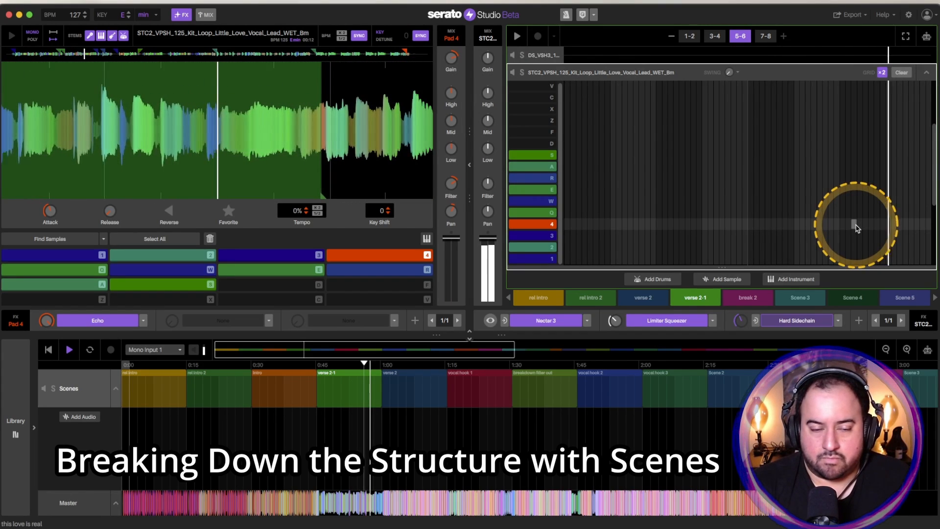
pyautogui.click(925, 72)
pyautogui.click(890, 187)
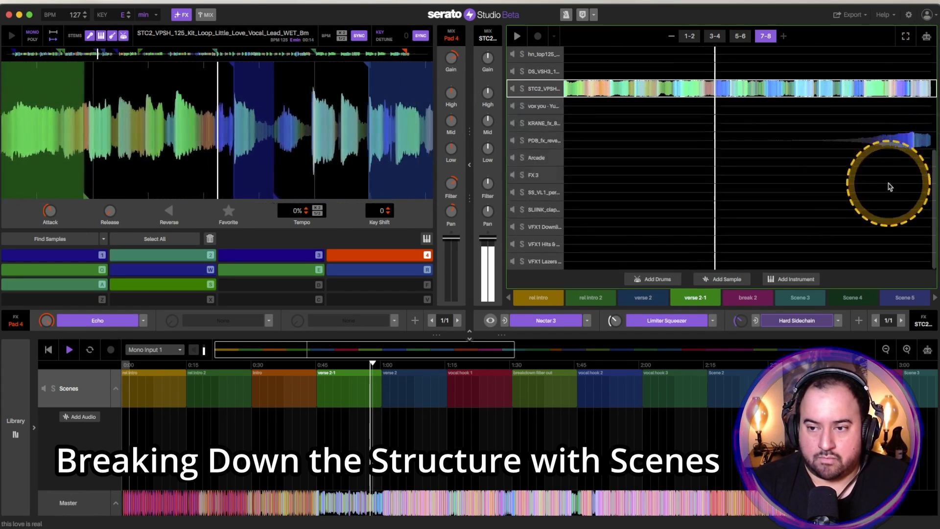
# Step: Select verse 2 in the timeline and play the song from there into the breakdown filter out scene
pyautogui.click(405, 392)
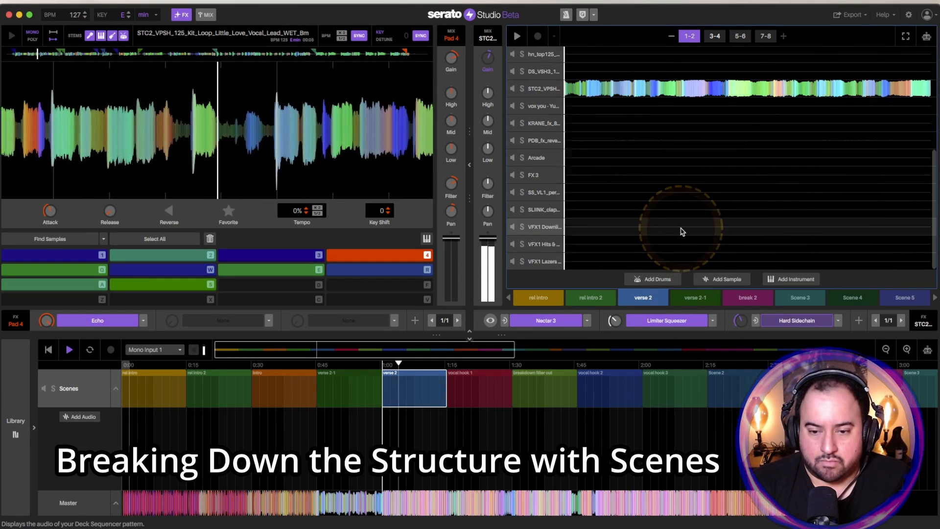
pyautogui.click(683, 231)
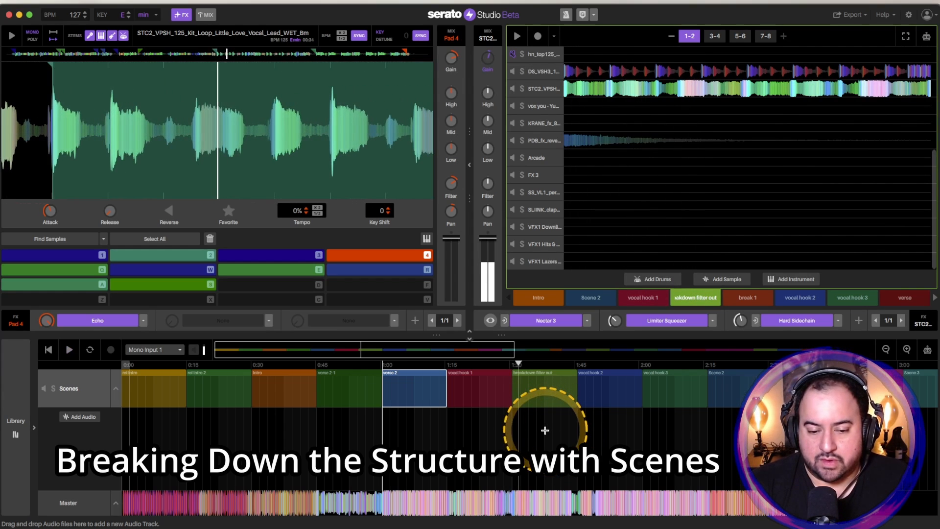
pyautogui.moveTo(318, 368); pyautogui.dragTo(315, 407)
pyautogui.moveTo(307, 372); pyautogui.dragTo(296, 372)
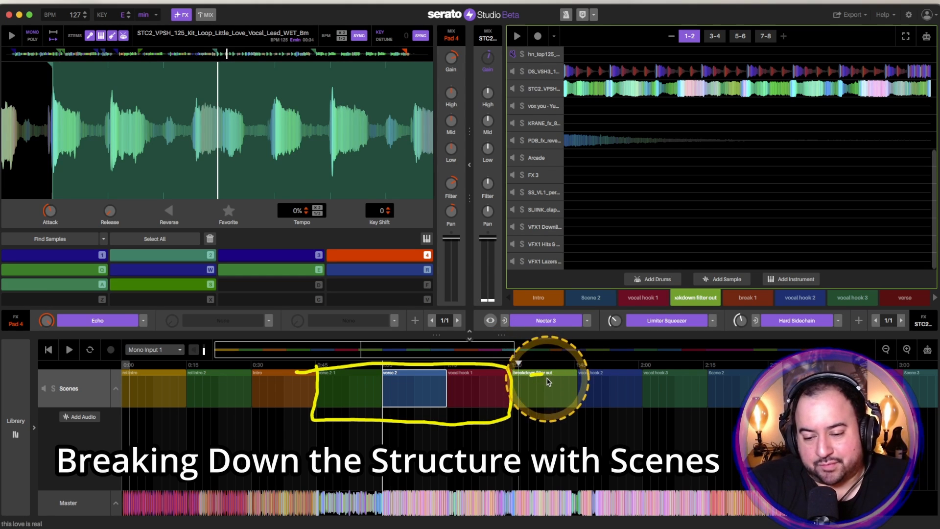
# Step: Select verse 2-1, play its opening and open the Neronga Drum Kit deck's step pattern on page 1-2
pyautogui.click(356, 379)
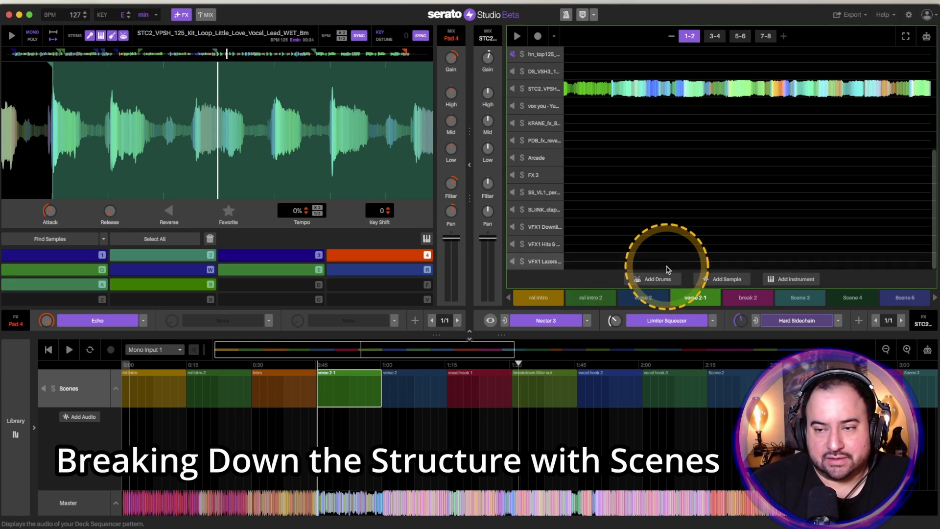
pyautogui.press('space')
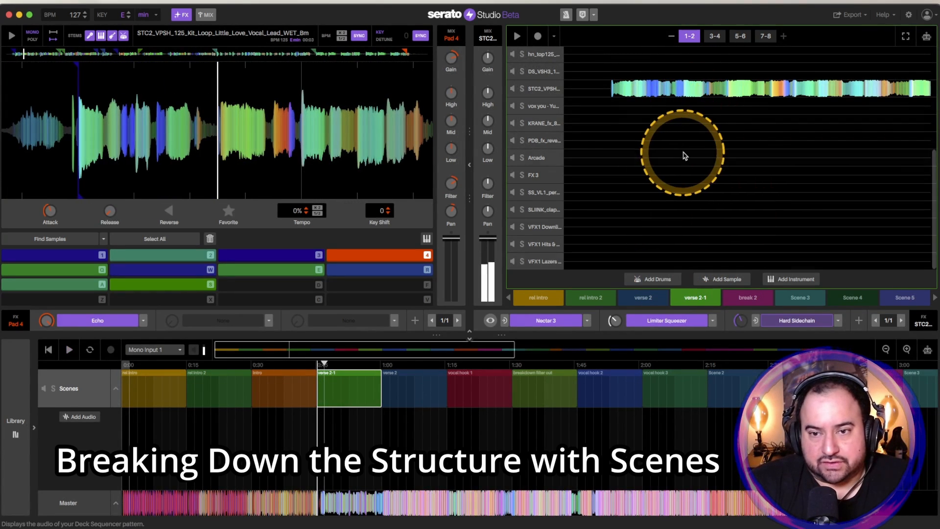
pyautogui.scroll(5, 682, 151)
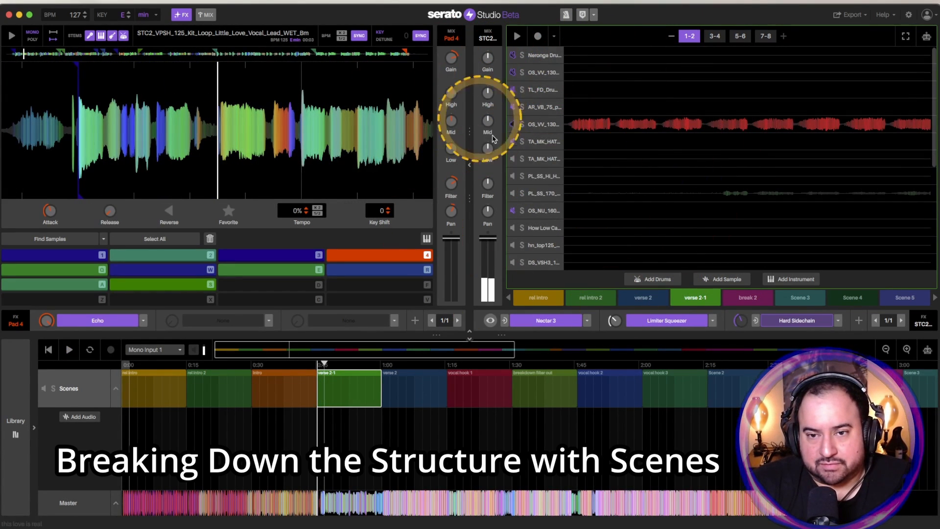
pyautogui.click(603, 54)
pyautogui.click(672, 97)
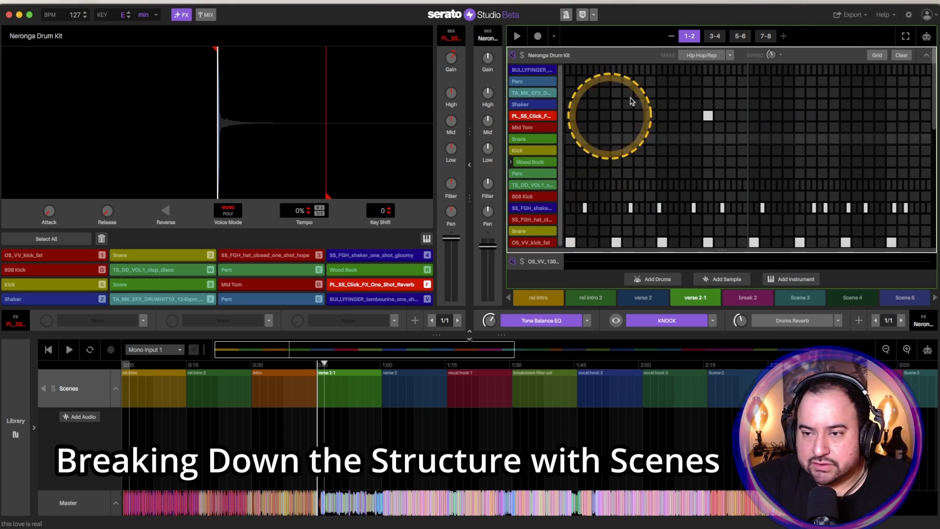
# Step: Examine the Neronga Drum Kit's deck-level Mute automation and the available Mixer parameters in verse 2-1, leaving the automation view at the end
pyautogui.click(927, 36)
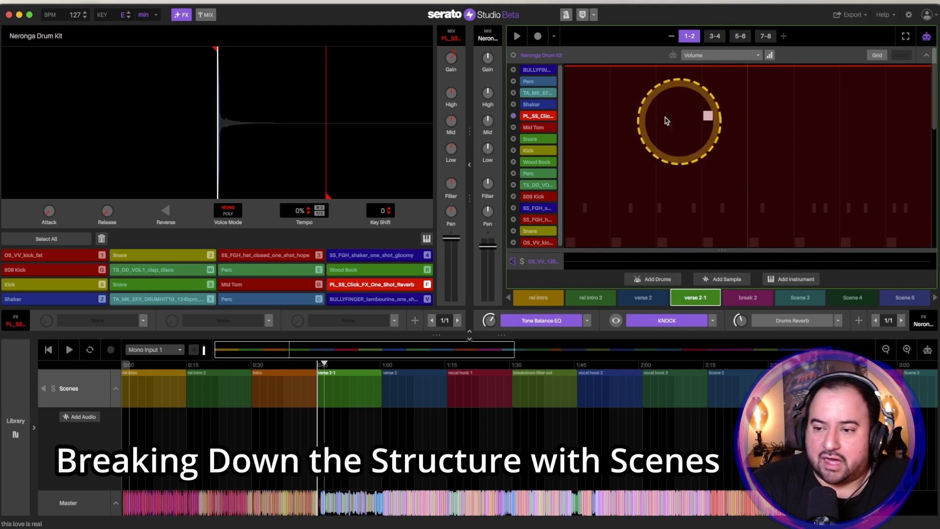
pyautogui.click(927, 36)
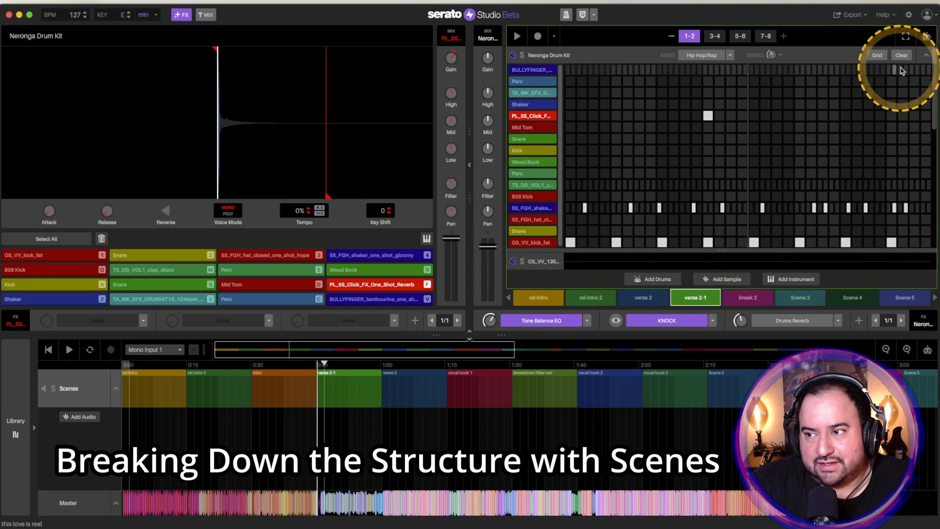
pyautogui.click(927, 38)
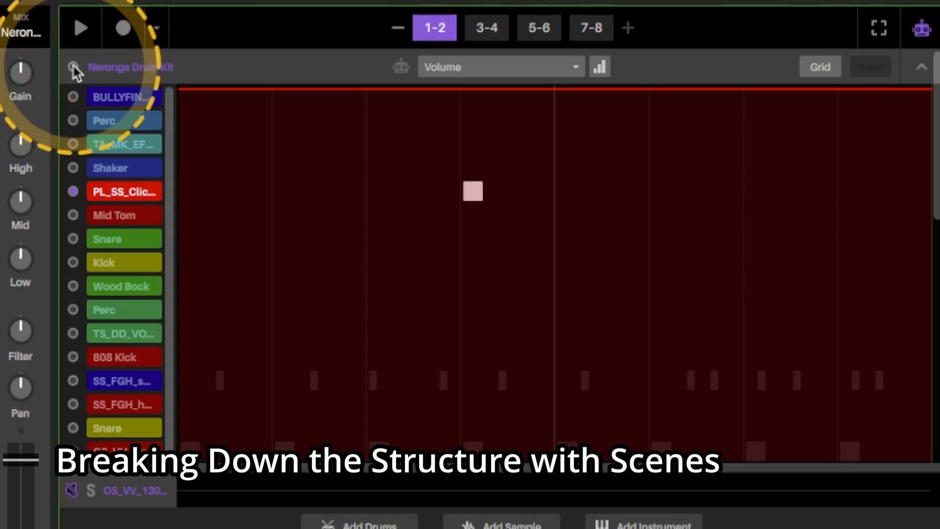
pyautogui.click(513, 54)
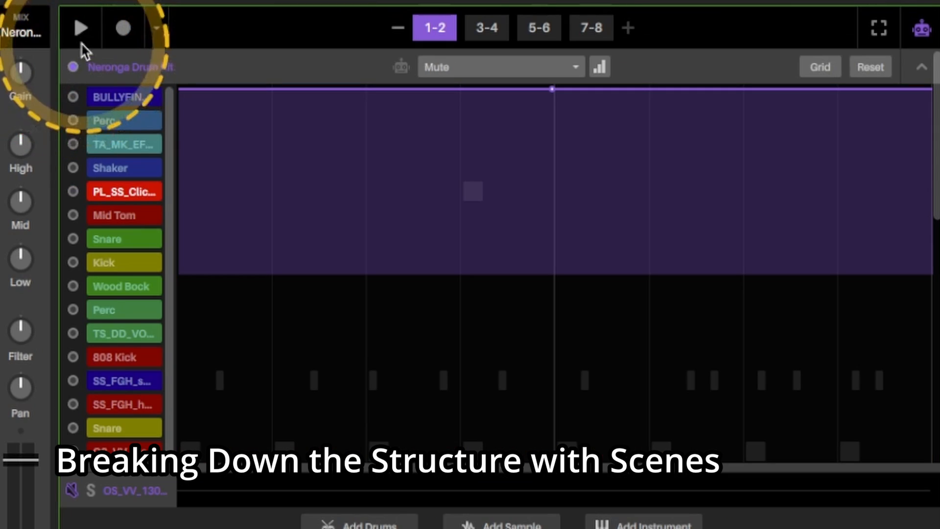
pyautogui.click(445, 66)
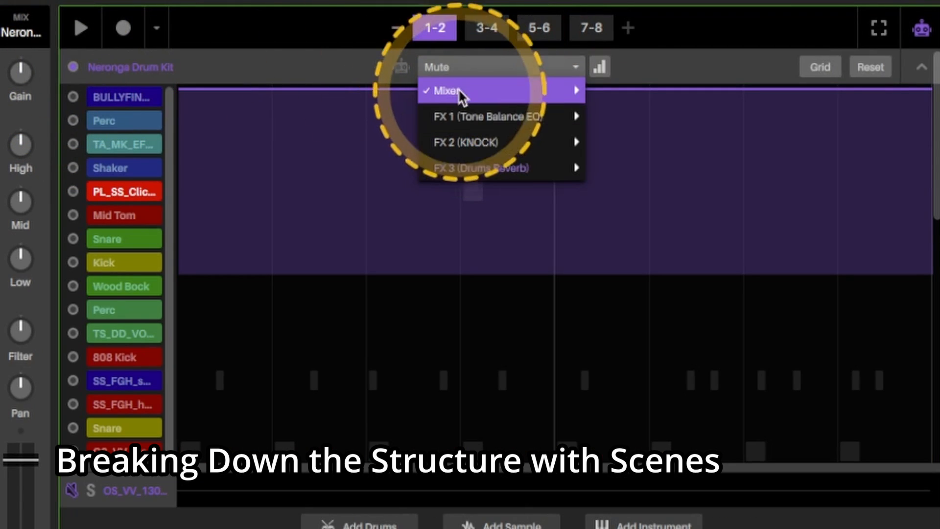
pyautogui.moveTo(453, 90)
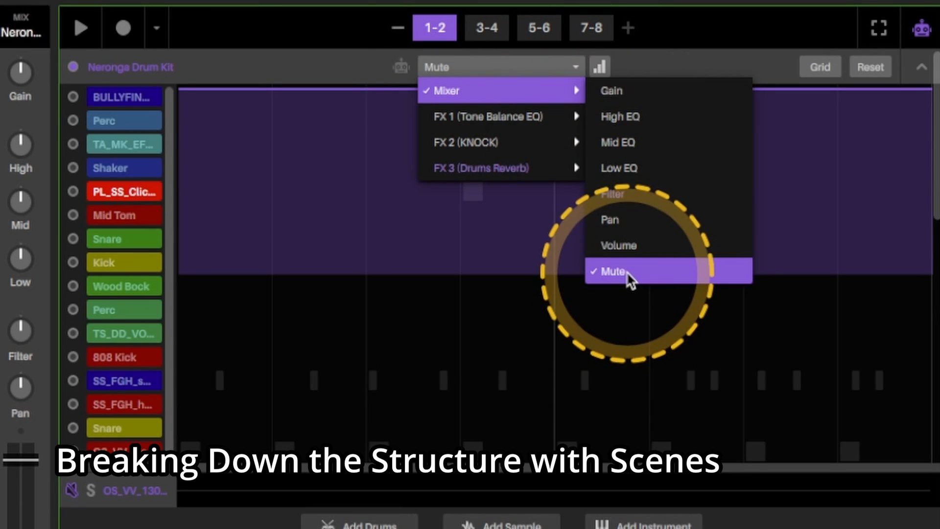
pyautogui.click(718, 40)
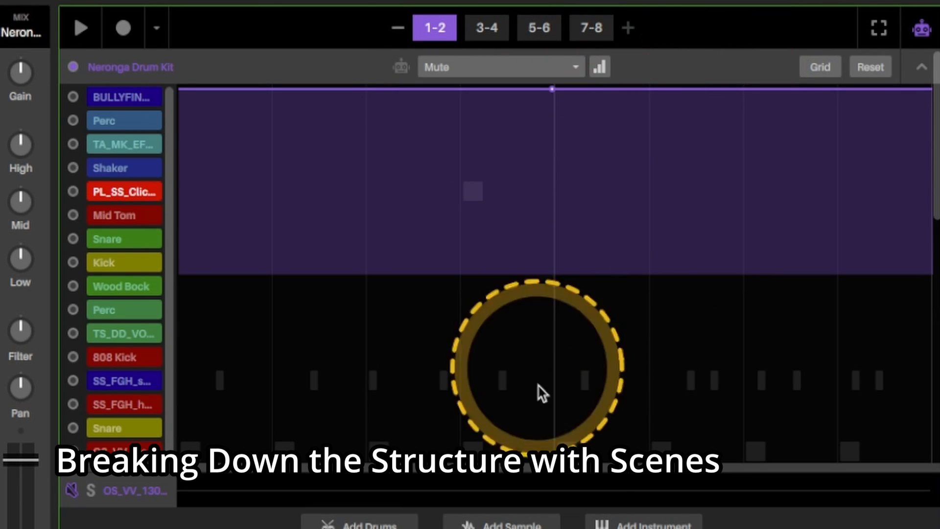
pyautogui.click(921, 31)
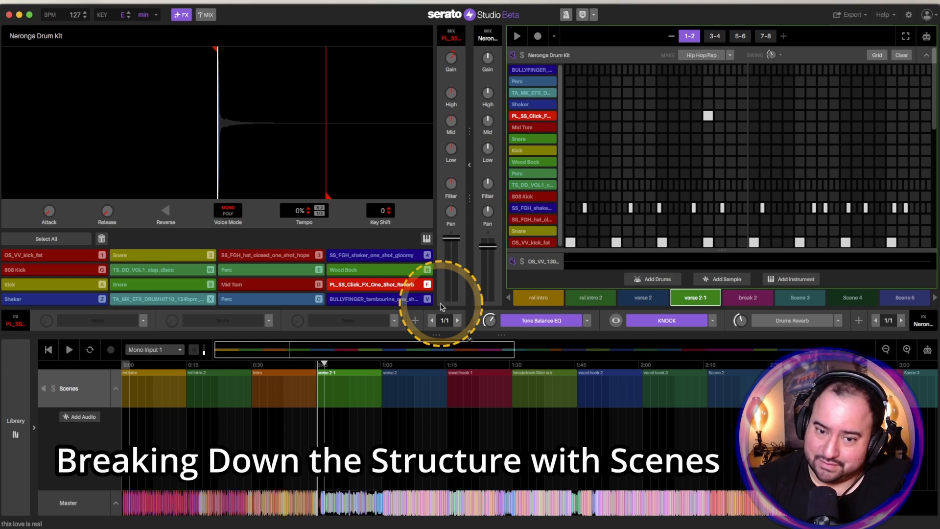
# Step: Play the song from verse 2-1 through vocal hook 1 and set vocal hook 1's page 7-8 to loop
pyautogui.click(344, 387)
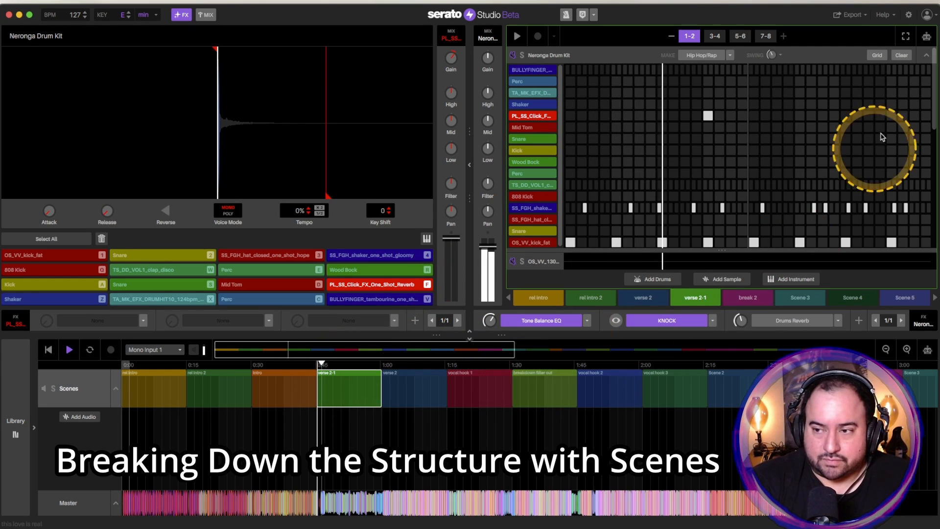
pyautogui.click(926, 36)
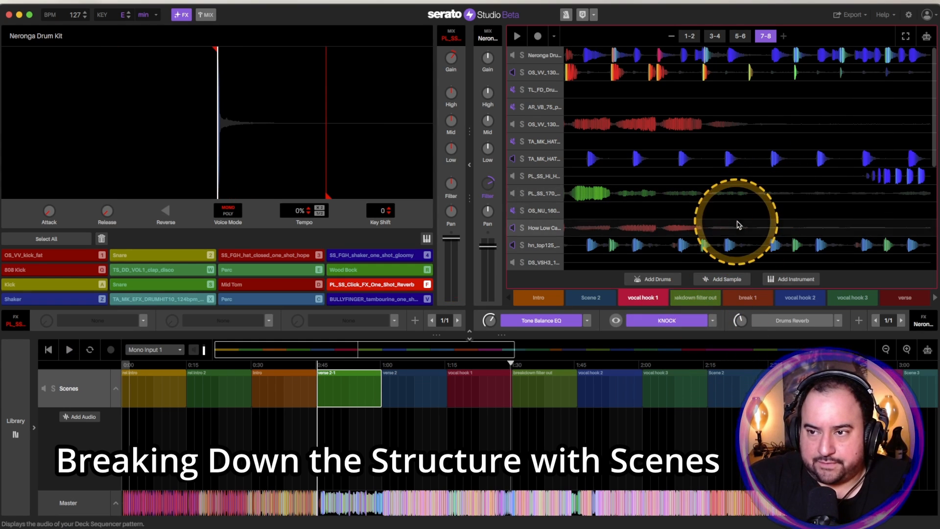
pyautogui.click(767, 36)
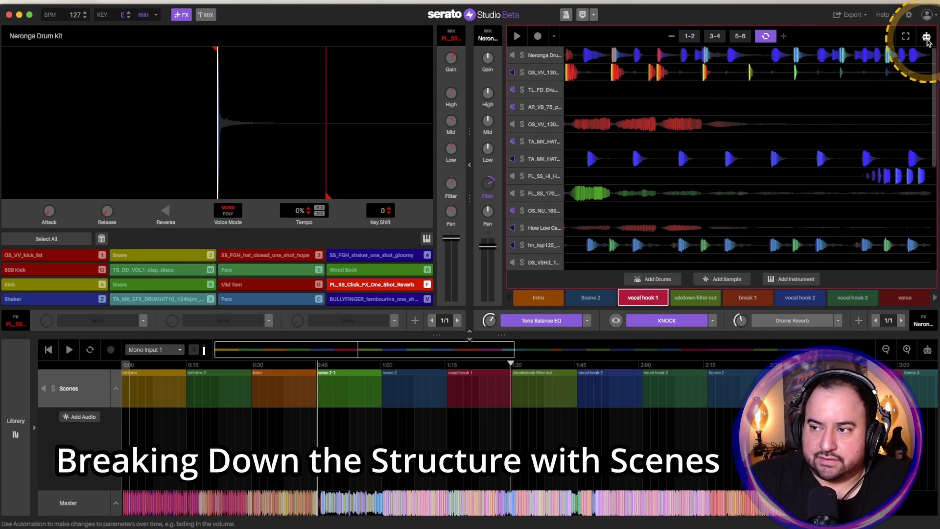
# Step: Examine the Neronga Drum Kit's Mute automation and deck filter in vocal hook 1, auditioning looped page 7-8
pyautogui.click(927, 40)
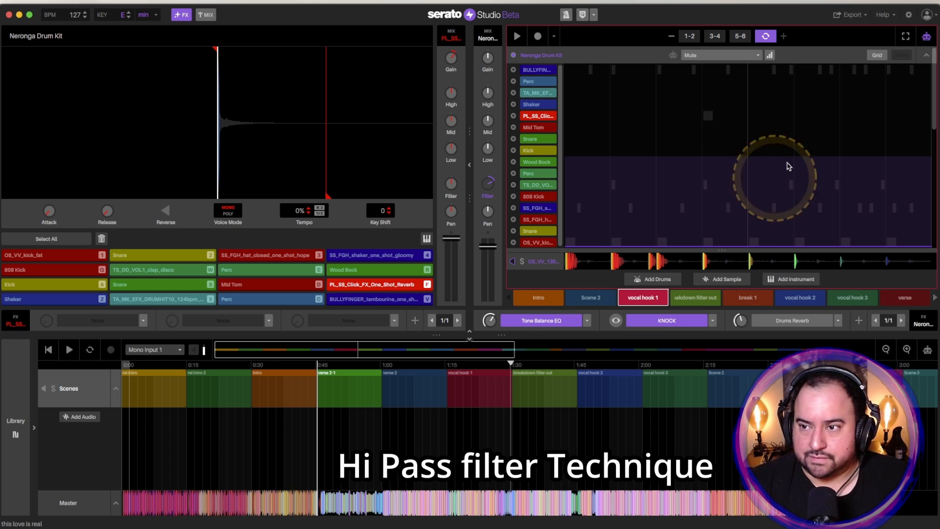
pyautogui.moveTo(487, 184)
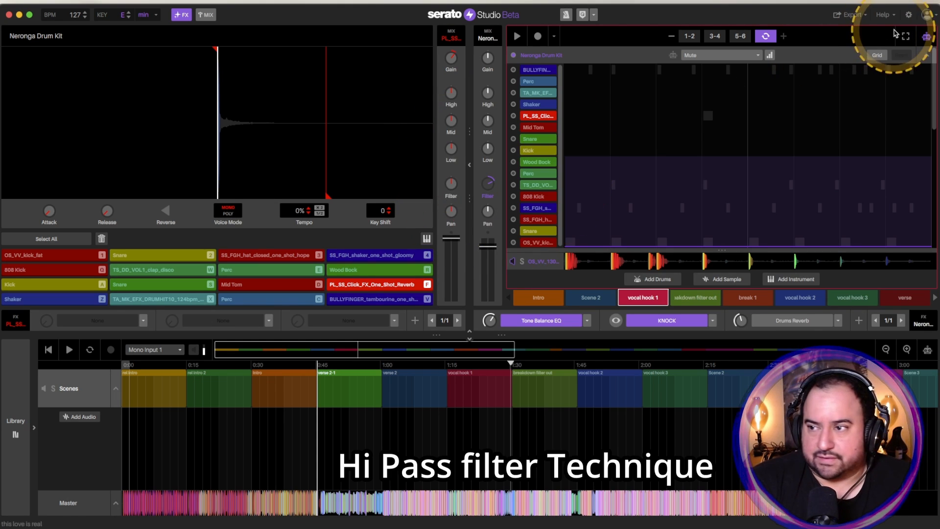
pyautogui.press('space')
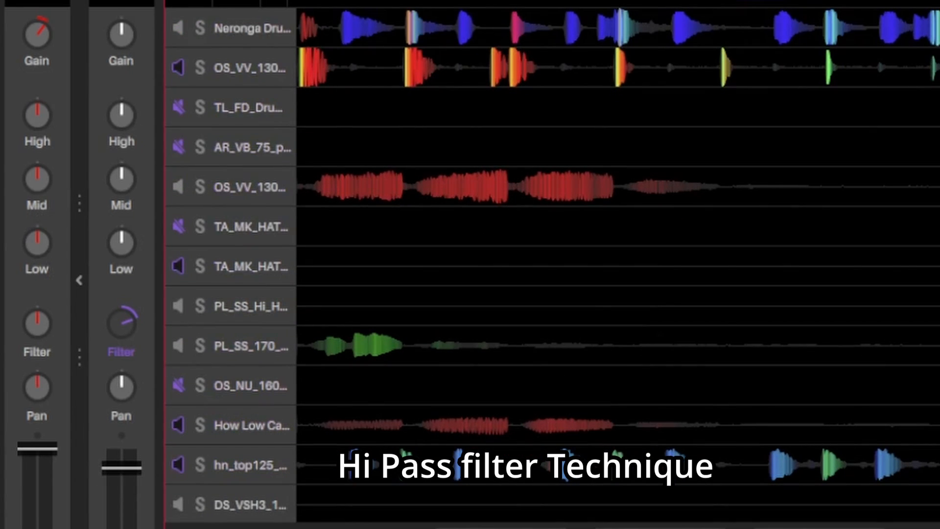
pyautogui.click(619, 300)
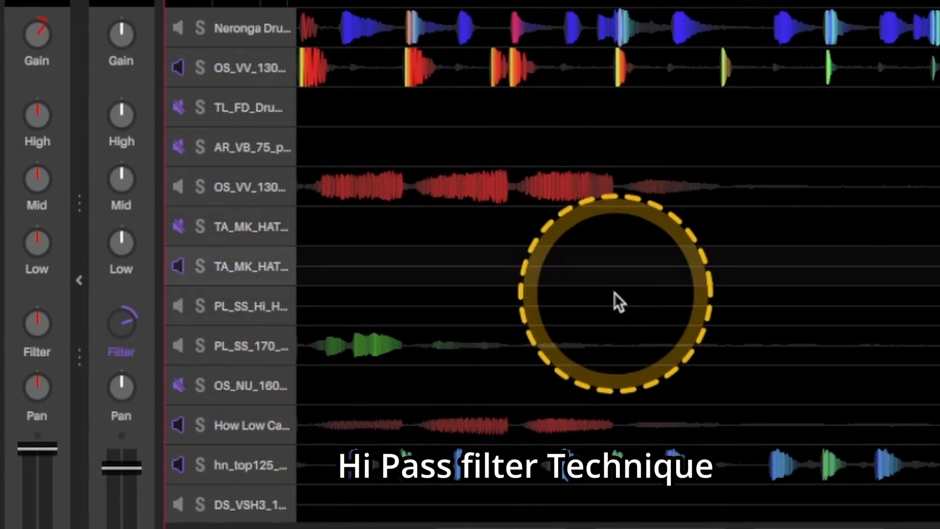
# Step: Check the hi-hat scrape deck, audition looped page 7-8 with the hn_top125_ektor deck open, and return to the deck overview
pyautogui.click(700, 177)
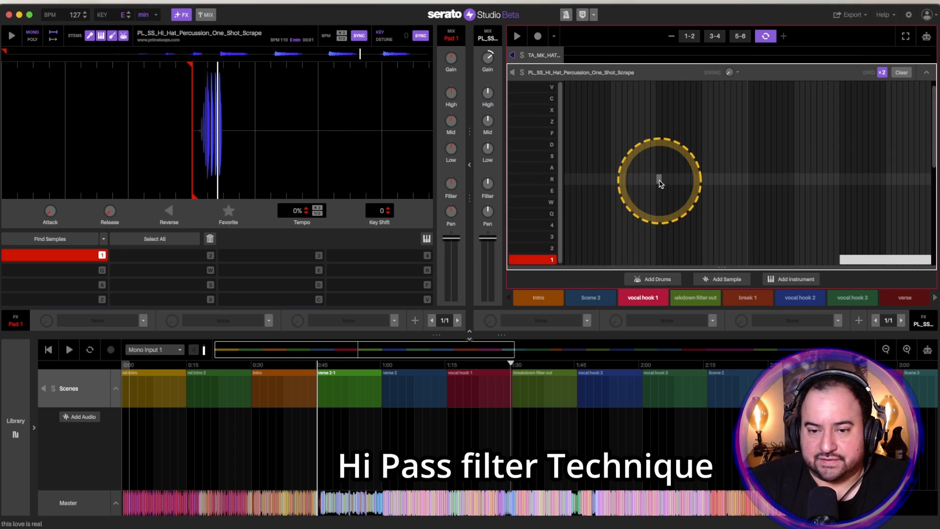
pyautogui.click(931, 73)
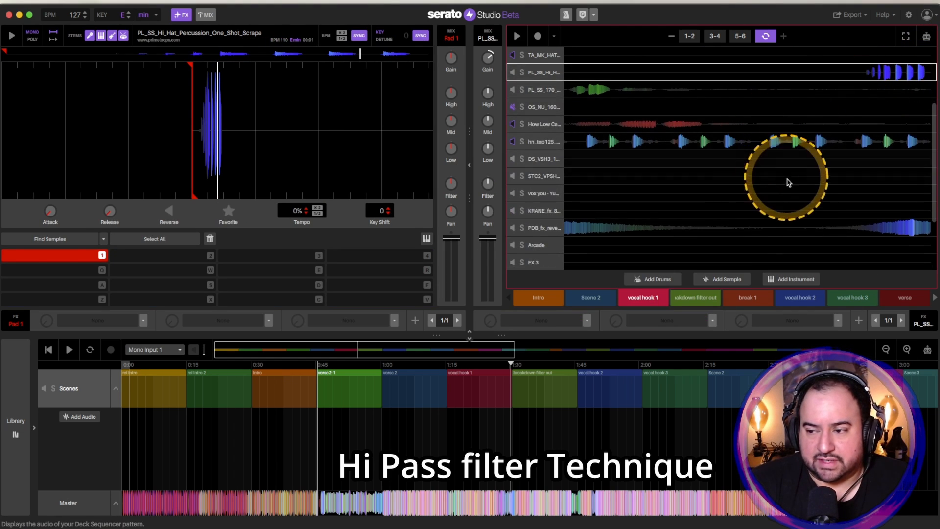
pyautogui.click(727, 145)
pyautogui.click(926, 37)
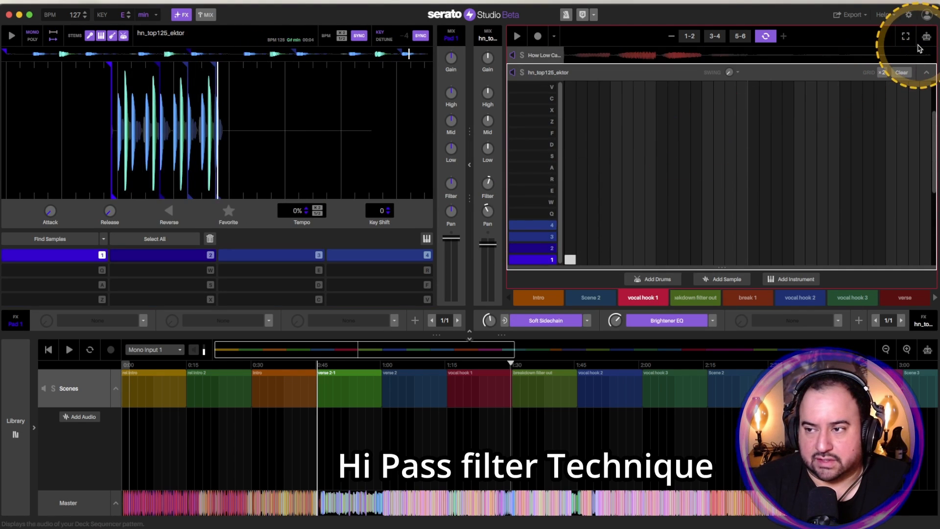
pyautogui.click(927, 36)
pyautogui.press('space')
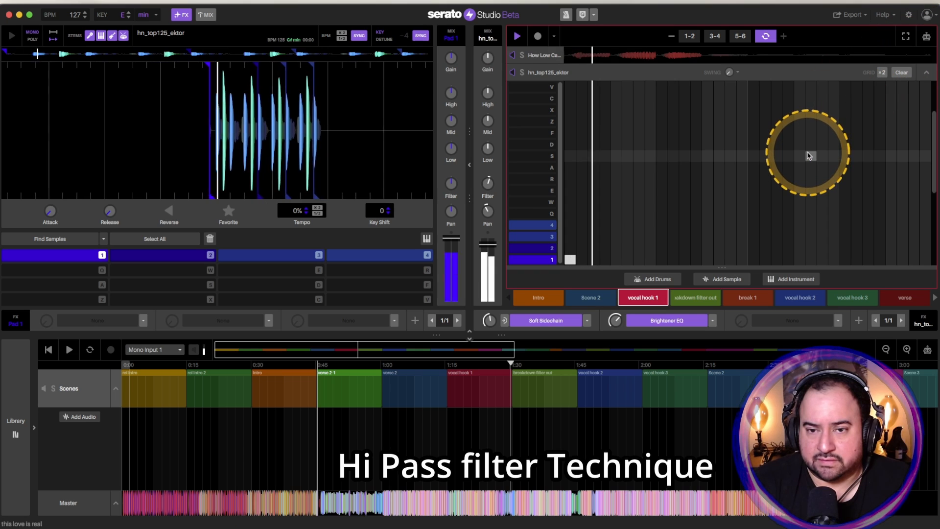
pyautogui.click(928, 73)
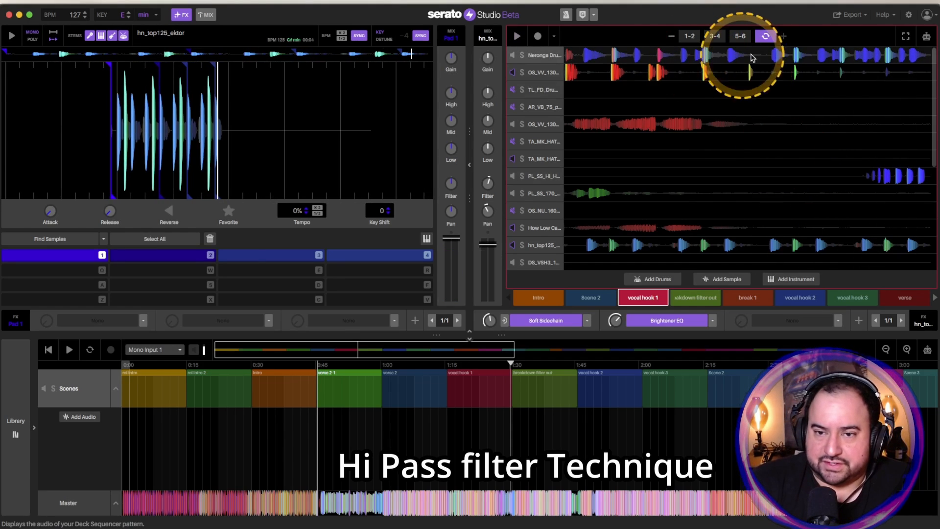
# Step: Open the OS_VV_130_synth_pad_chords_gravity_F#m deck and audition its filtered page 7-8 soloed, turning the loop off at the end
pyautogui.doubleClick(720, 126)
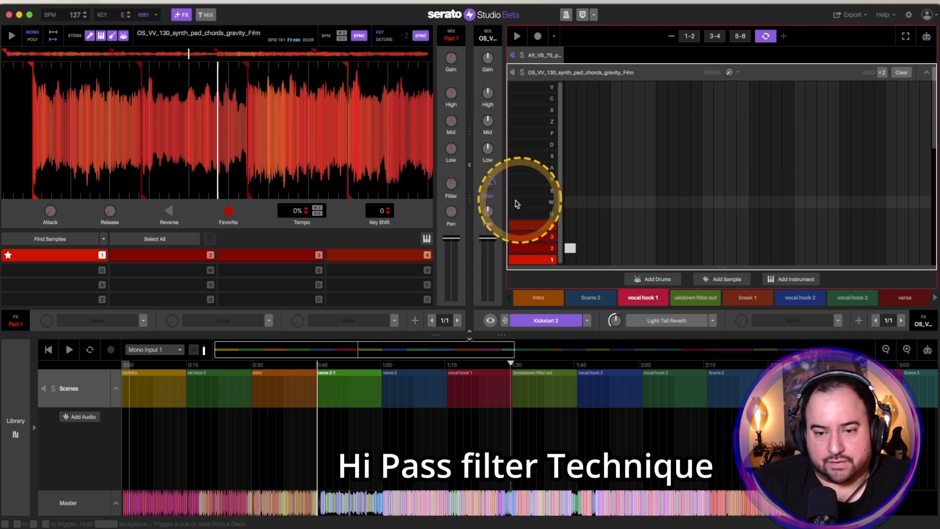
pyautogui.press('space')
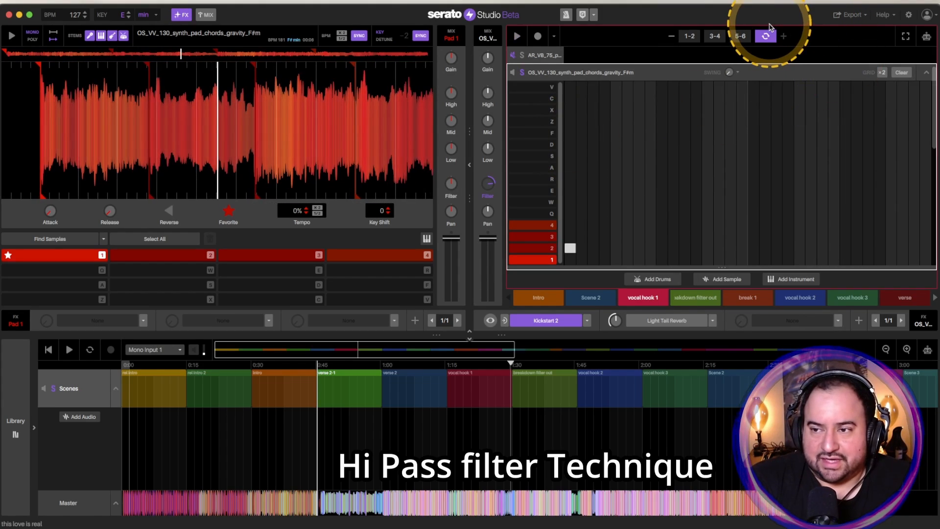
pyautogui.click(924, 72)
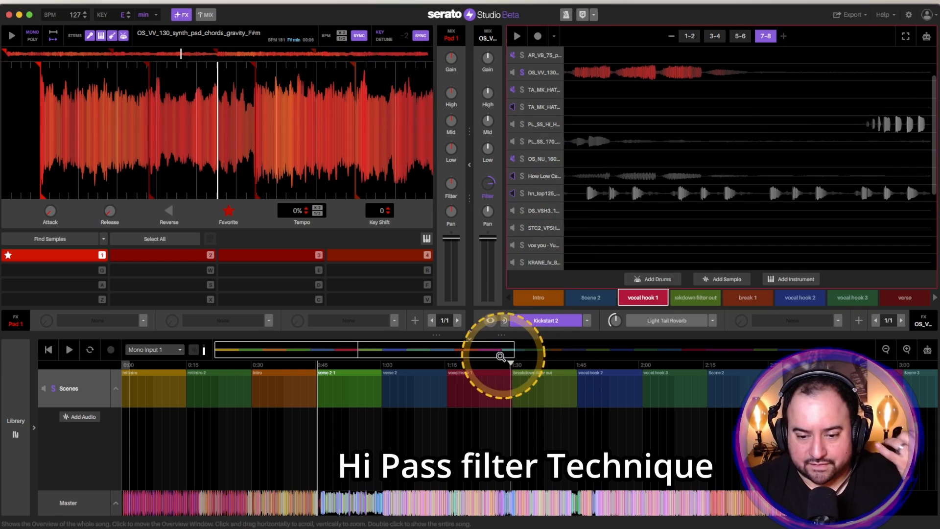
# Step: Play from vocal hook 1 into breakdown filter out and view the DS_VSH3_128_snare_loop_fill_long_18 deck, returning to the overview
pyautogui.click(488, 375)
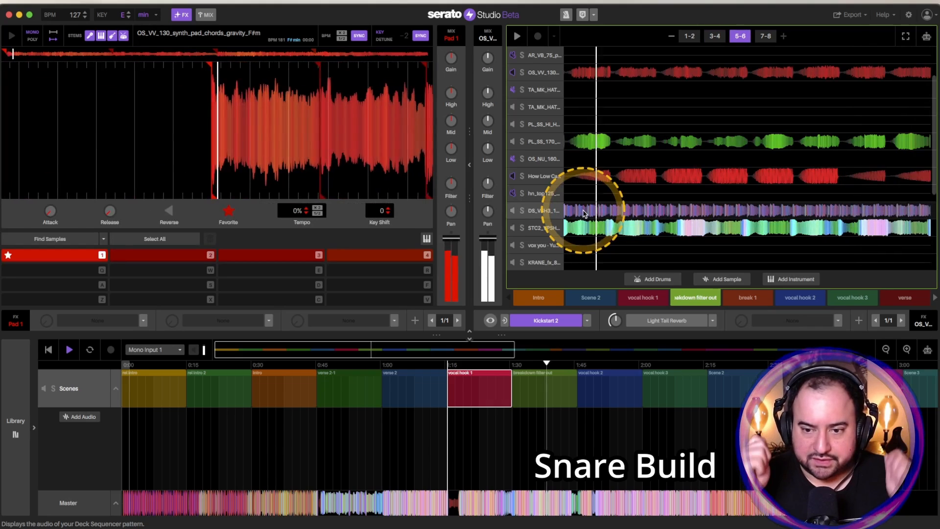
pyautogui.doubleClick(583, 213)
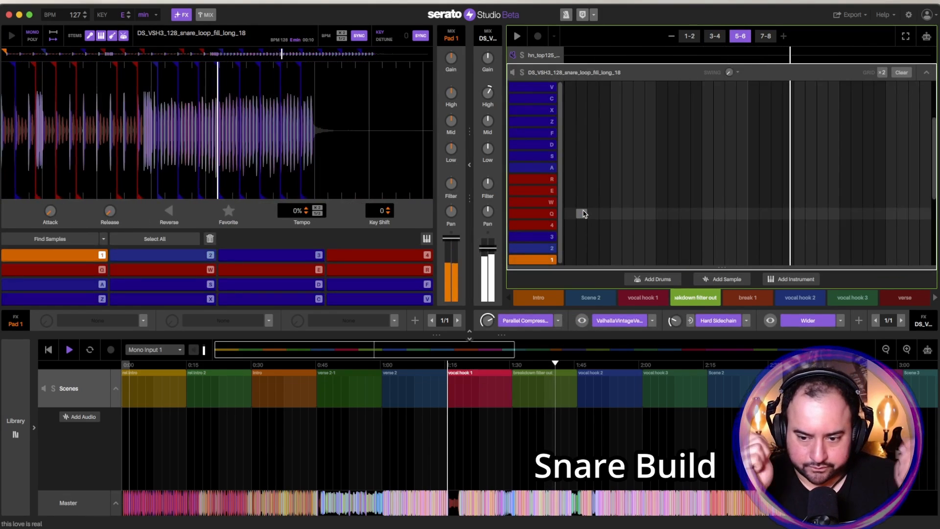
pyautogui.click(927, 72)
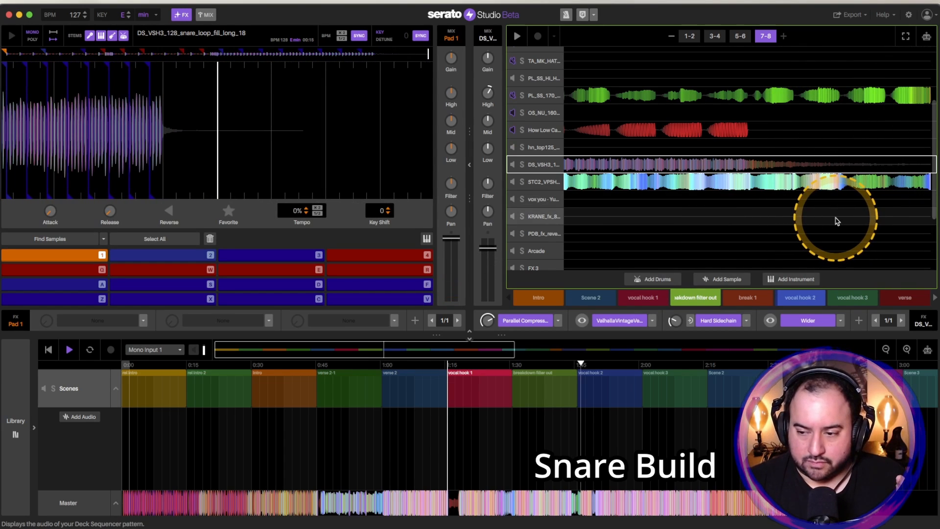
# Step: Select the vocal hook 2 scene during playback and zoom out the song timeline to show the scenes that follow
pyautogui.click(812, 299)
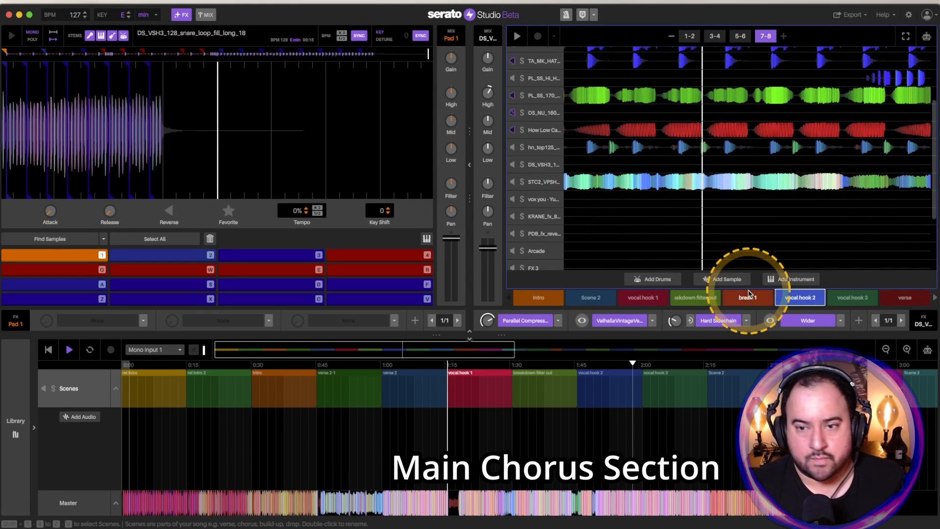
pyautogui.click(886, 349)
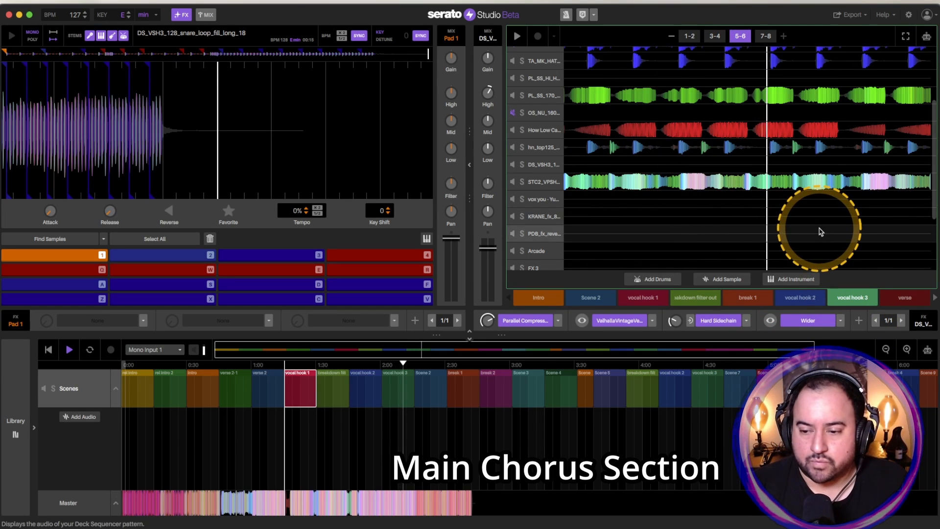
# Step: Follow playback from vocal hook 3 through Scene 2 into break 1, examining the decks used in each scene
pyautogui.scroll(3, 820, 231)
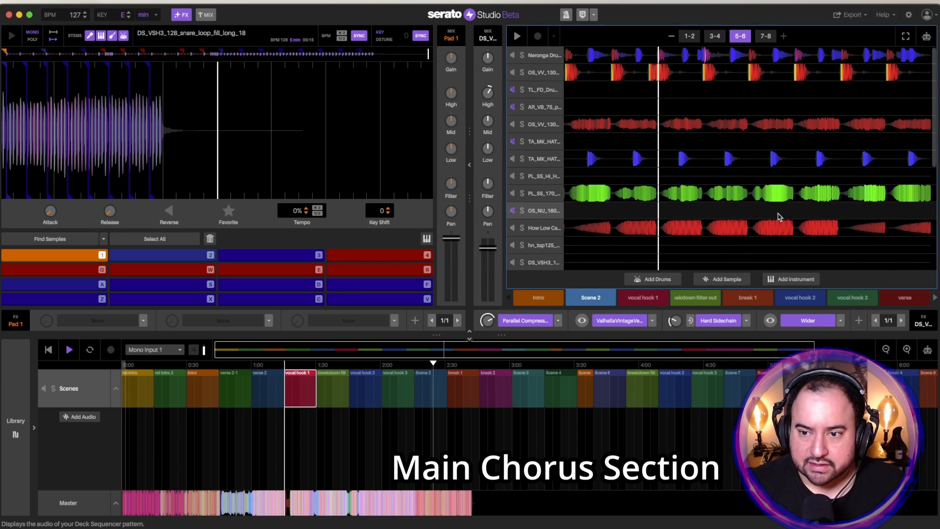
pyautogui.click(899, 90)
pyautogui.click(793, 116)
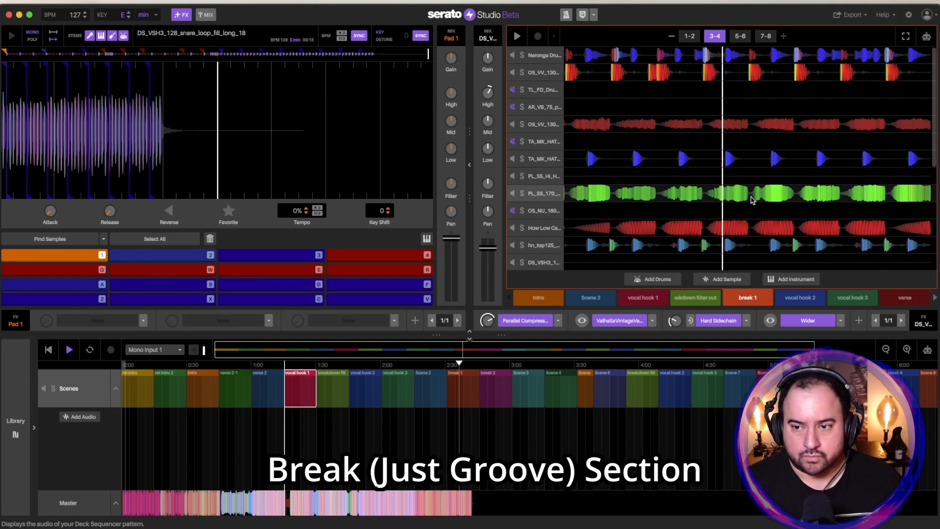
pyautogui.scroll(-3, 674, 154)
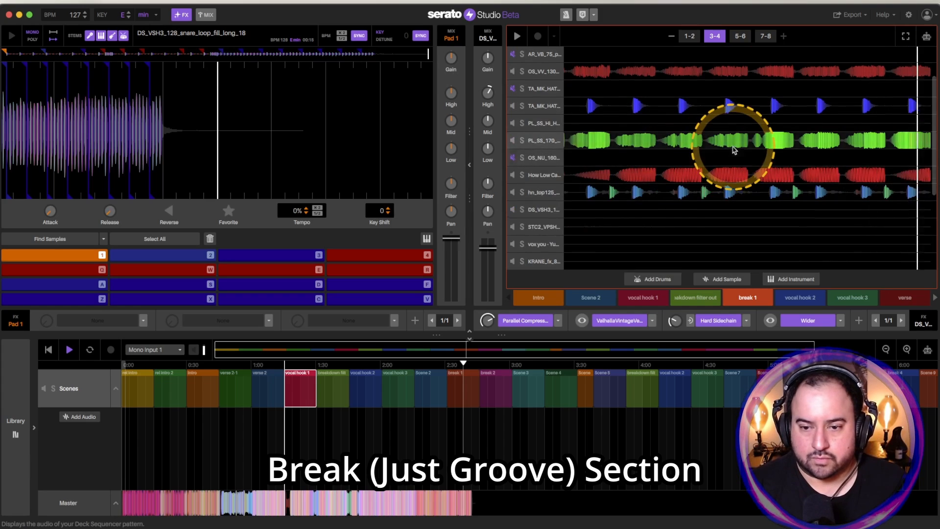
pyautogui.scroll(3, 734, 150)
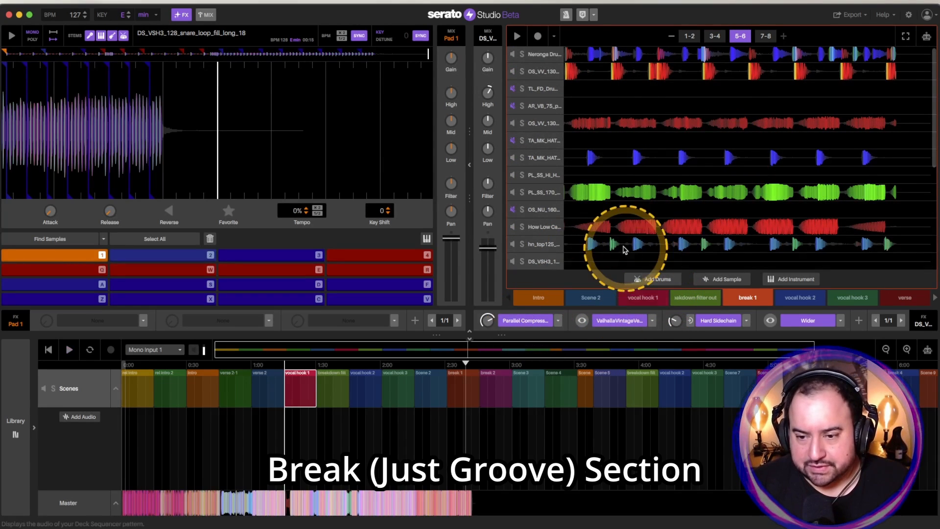
# Step: Open the hn_top125_ektor deck and play the song from the break 1 scene into Scene 3, checking the decks
pyautogui.click(602, 250)
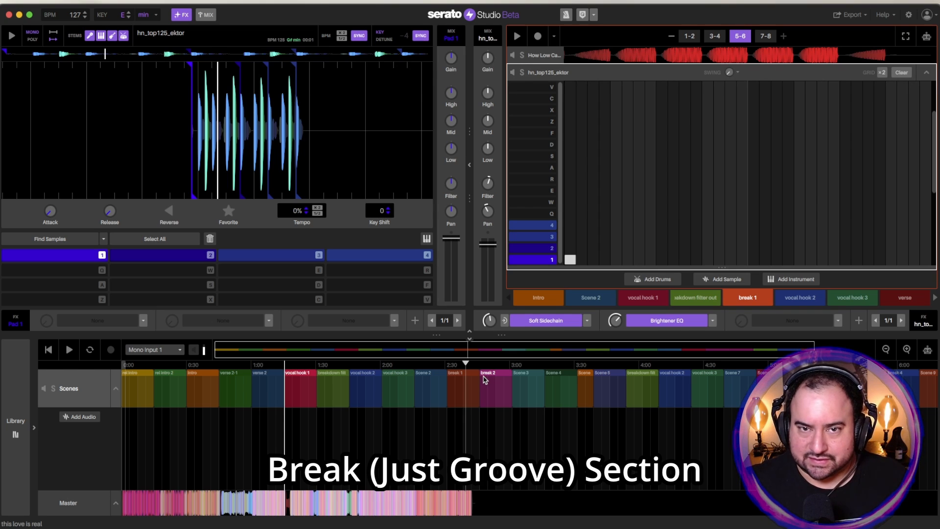
pyautogui.click(457, 377)
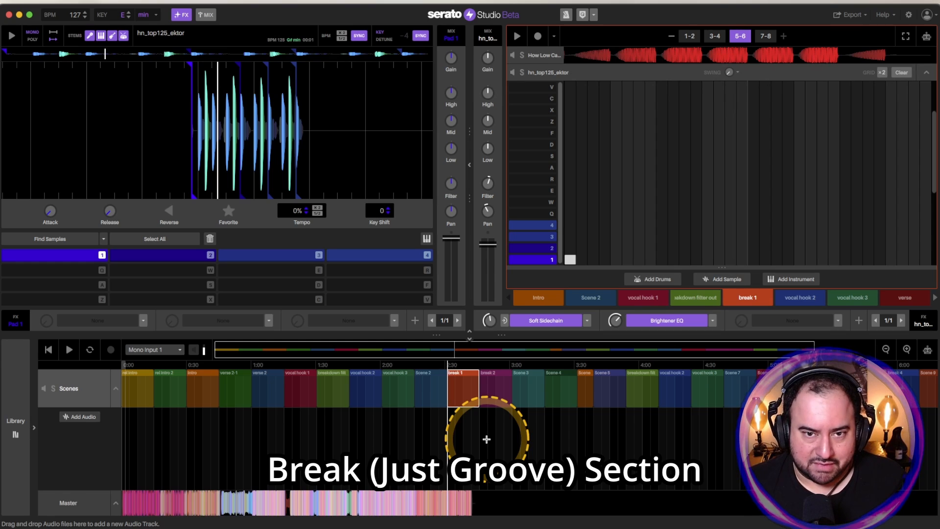
pyautogui.press('space')
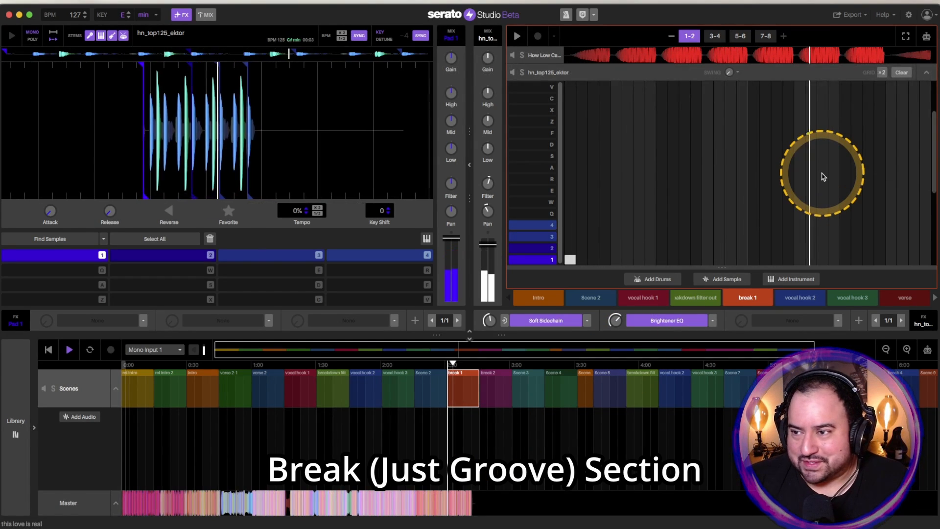
pyautogui.click(927, 73)
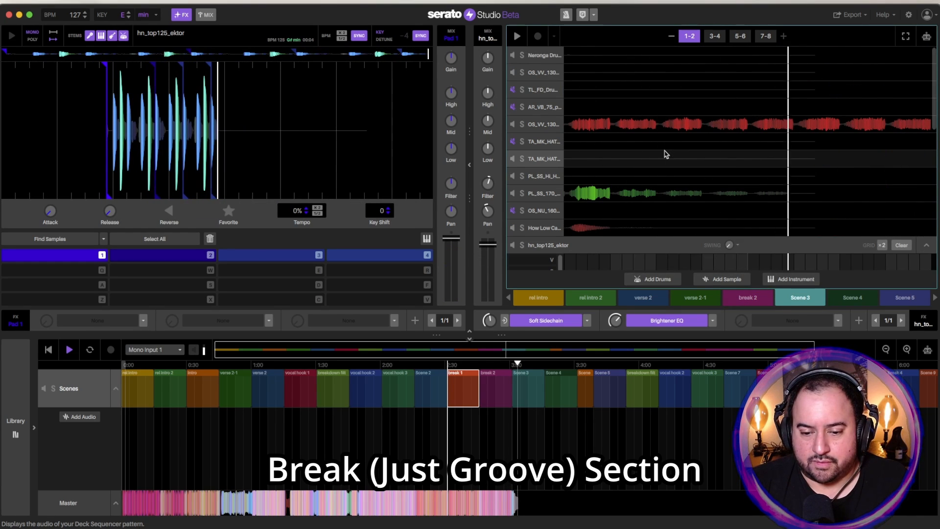
pyautogui.click(649, 146)
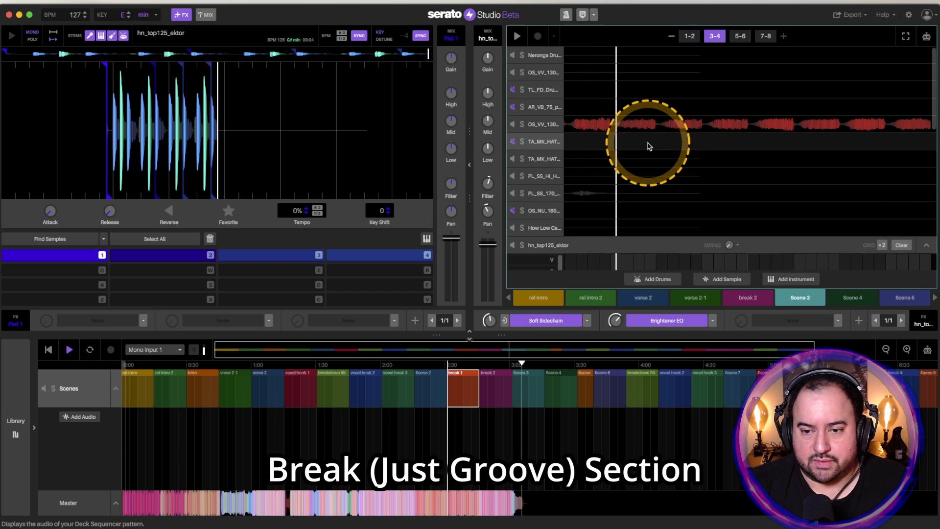
pyautogui.click(641, 183)
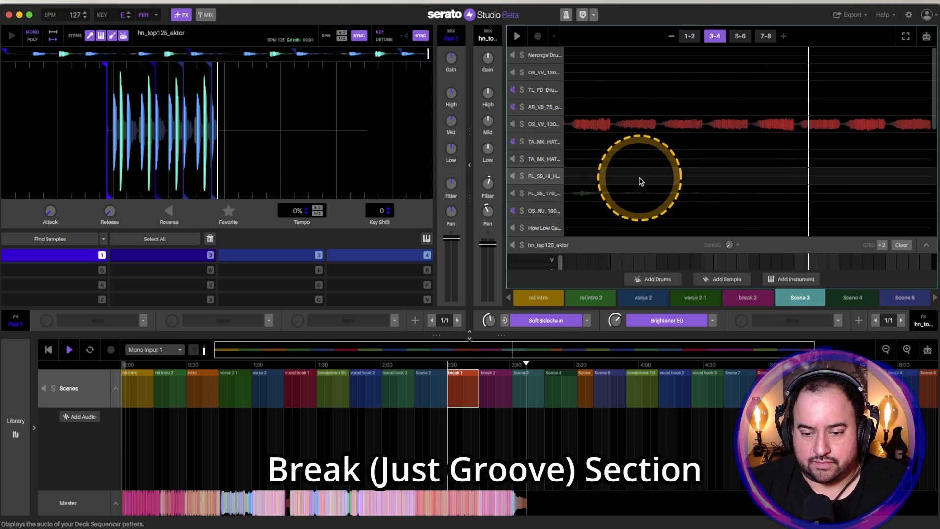
pyautogui.scroll(-3, 642, 190)
# Step: Select the break 2 scene, collapse the hn_top125_ektor deck and audition the scene with its full deck overview
pyautogui.click(496, 385)
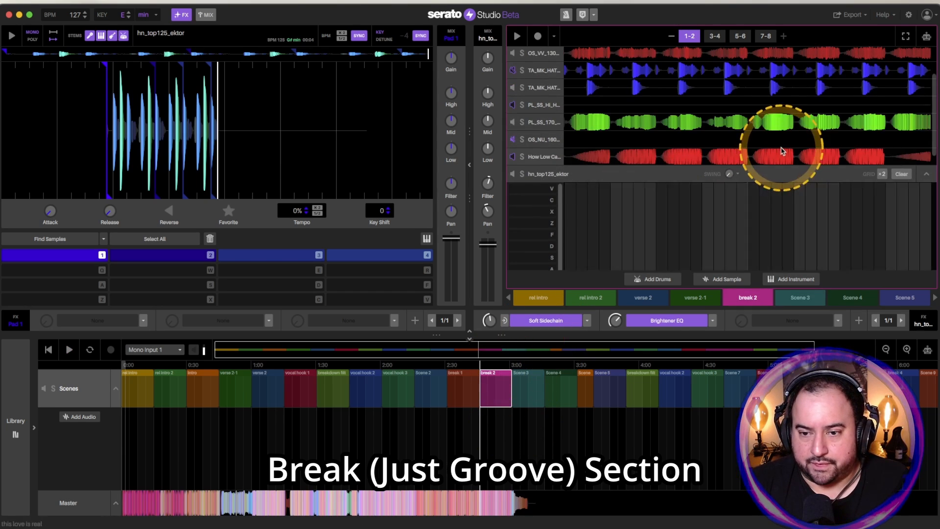
pyautogui.scroll(3, 677, 158)
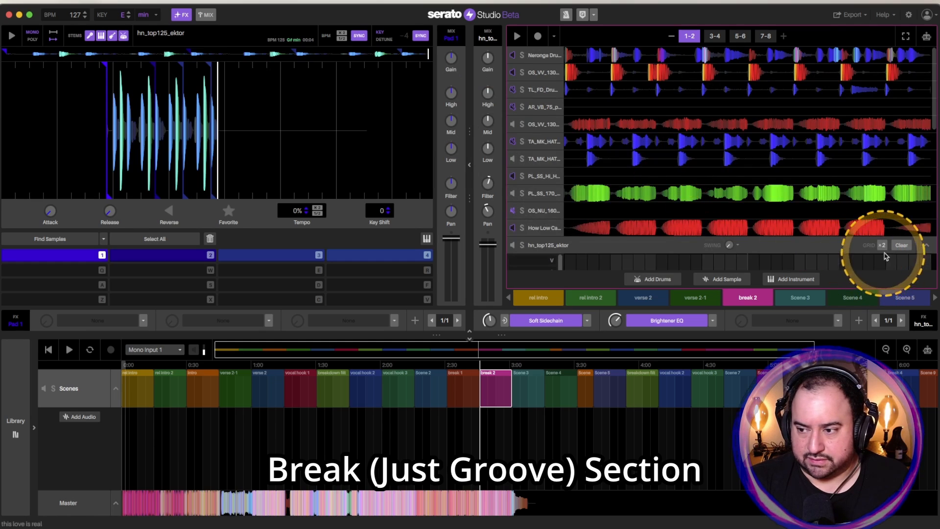
pyautogui.click(926, 246)
pyautogui.scroll(-6, 739, 229)
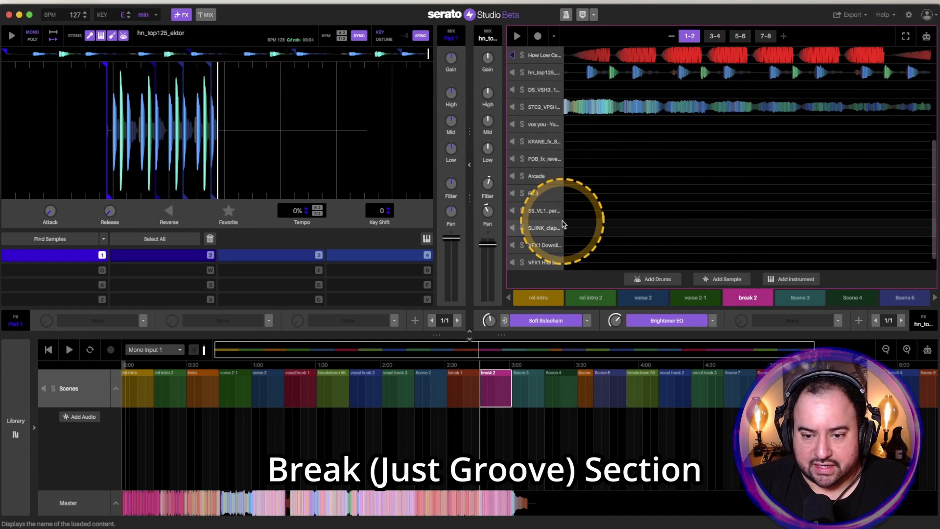
pyautogui.press('space')
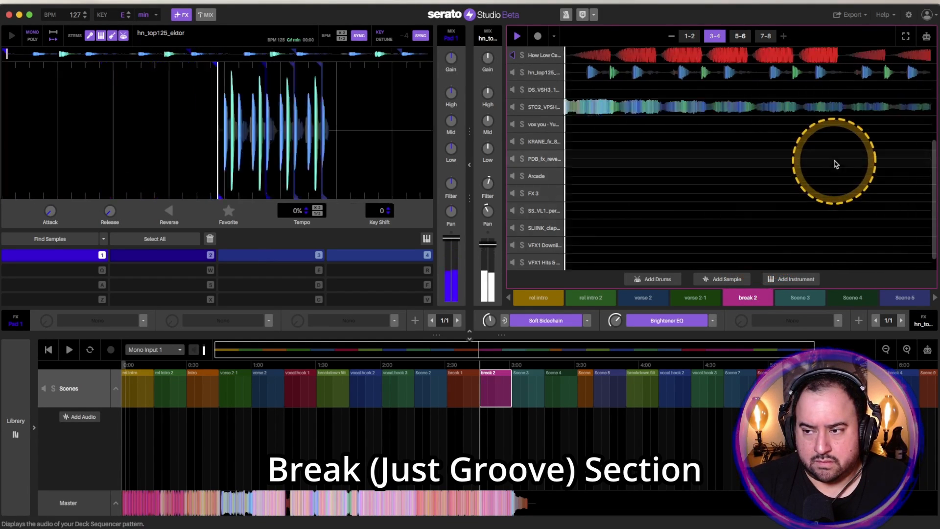
# Step: Open the STC2_VPSH Little Love vocal lead deck and audition Scene 3 with the deck's Volume automation shown
pyautogui.click(771, 106)
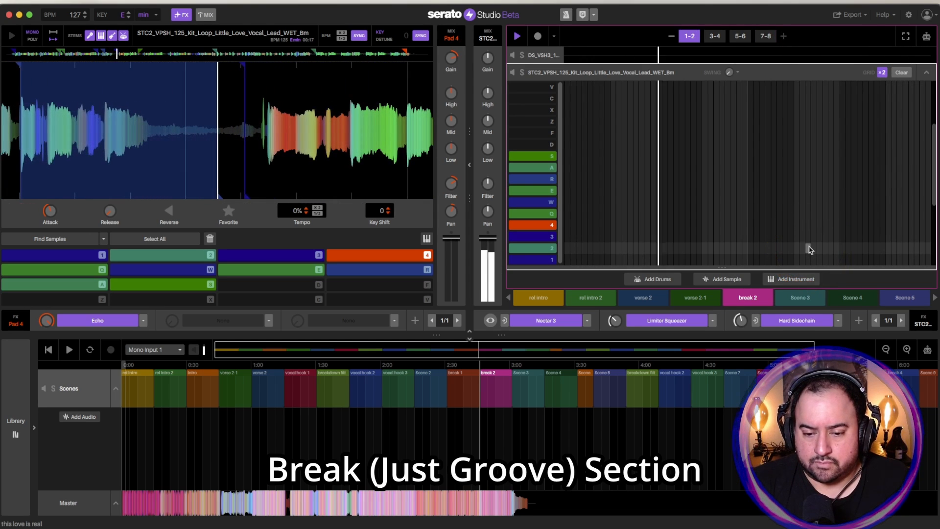
pyautogui.press('space')
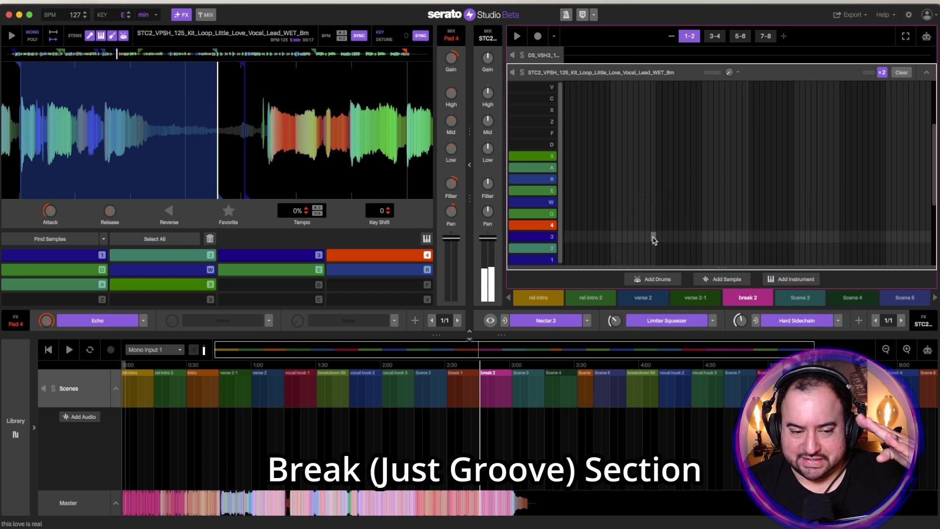
pyautogui.click(519, 380)
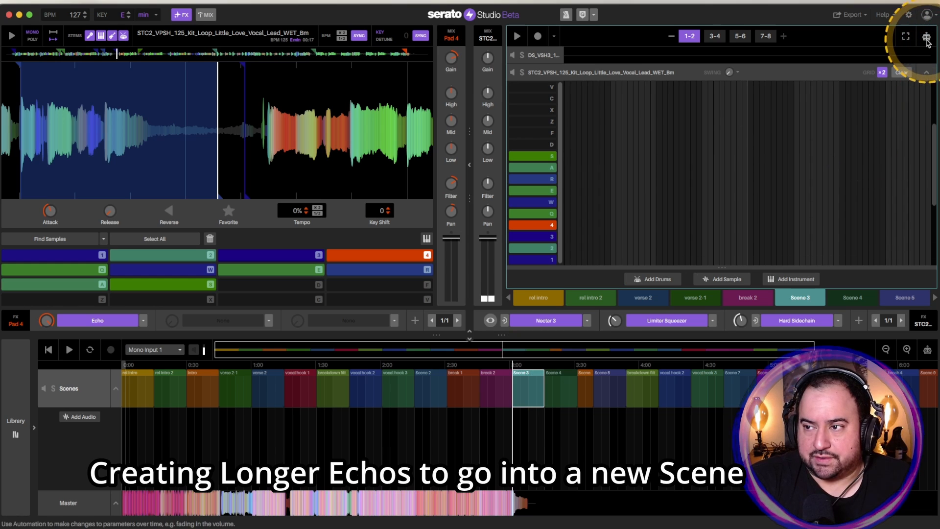
pyautogui.click(928, 39)
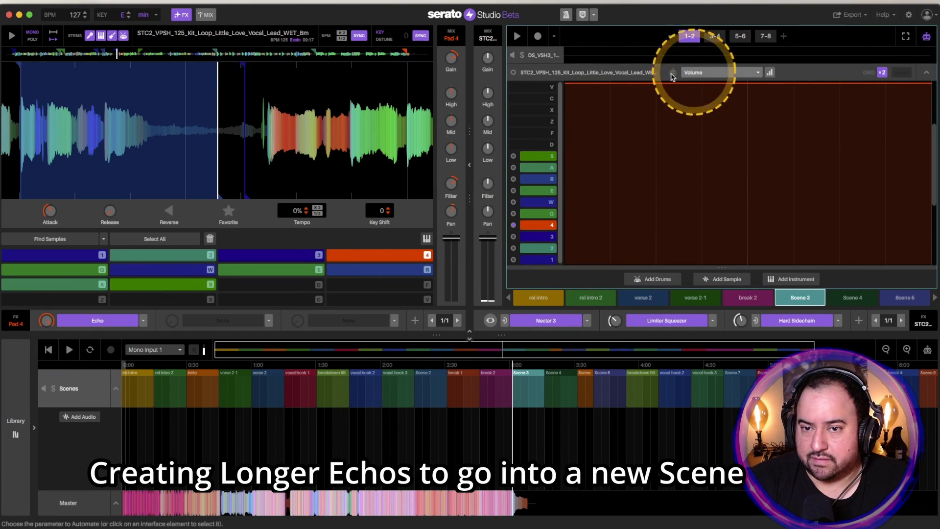
pyautogui.scroll(-1, 699, 246)
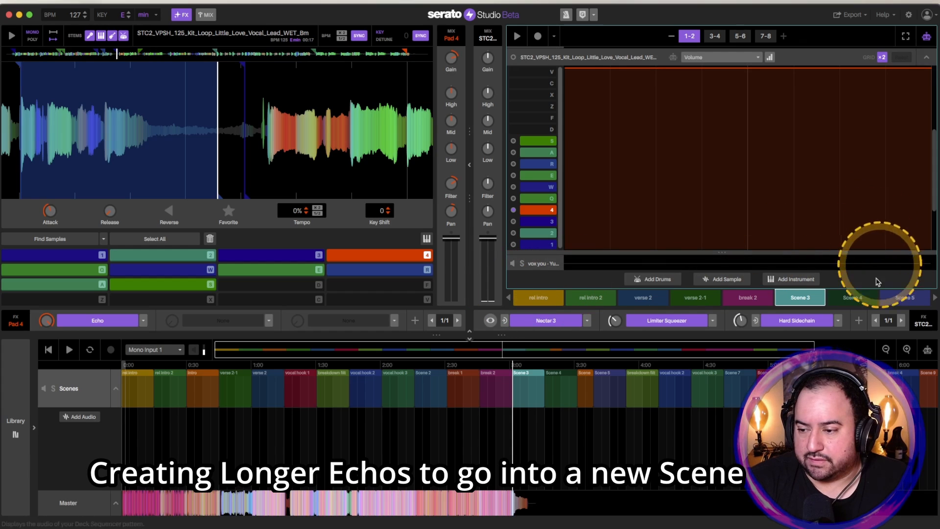
pyautogui.press('space')
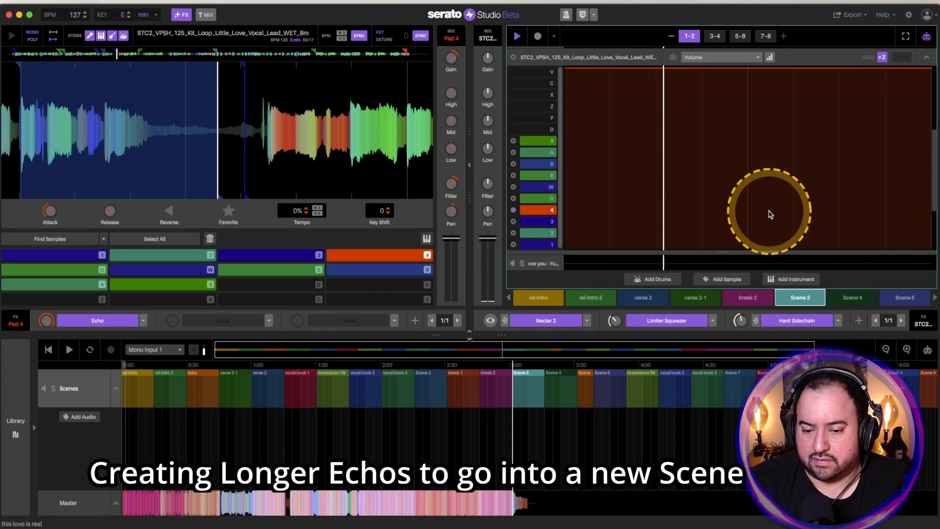
# Step: Play the song from break 2 and show the FX 1 Depth automation of the vocal lead's Pad 4 Echo
pyautogui.click(490, 380)
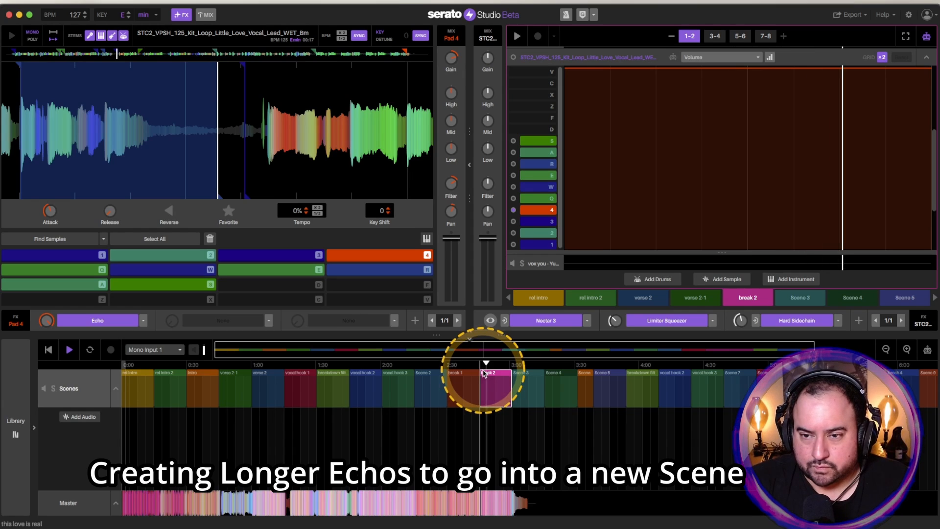
pyautogui.click(46, 322)
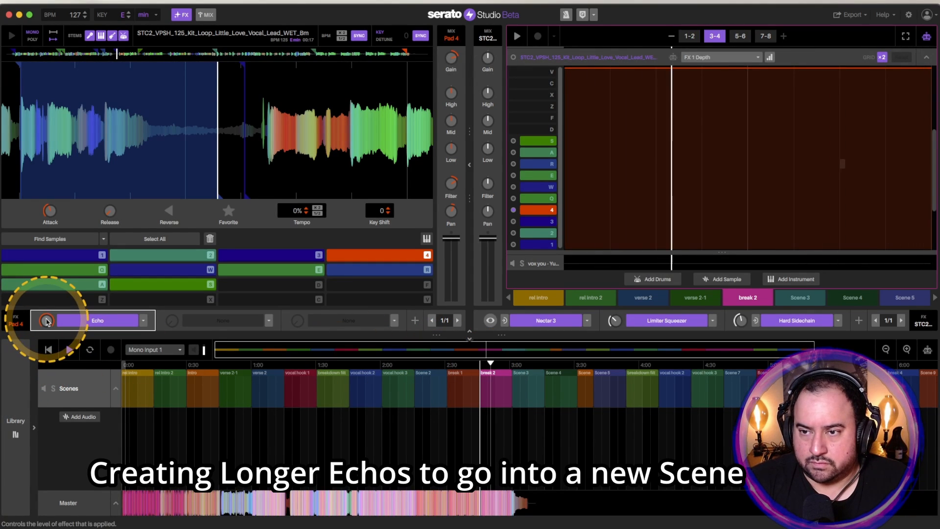
pyautogui.press('space')
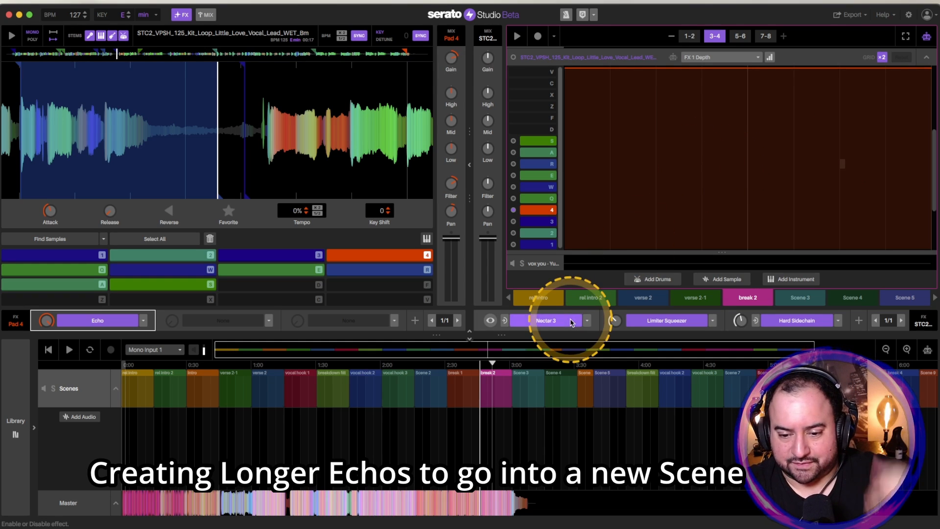
# Step: Play from break 2 through Scene 3 into Scene 4, collapsing the vocal lead deck to examine the breakdown's decks
pyautogui.click(502, 384)
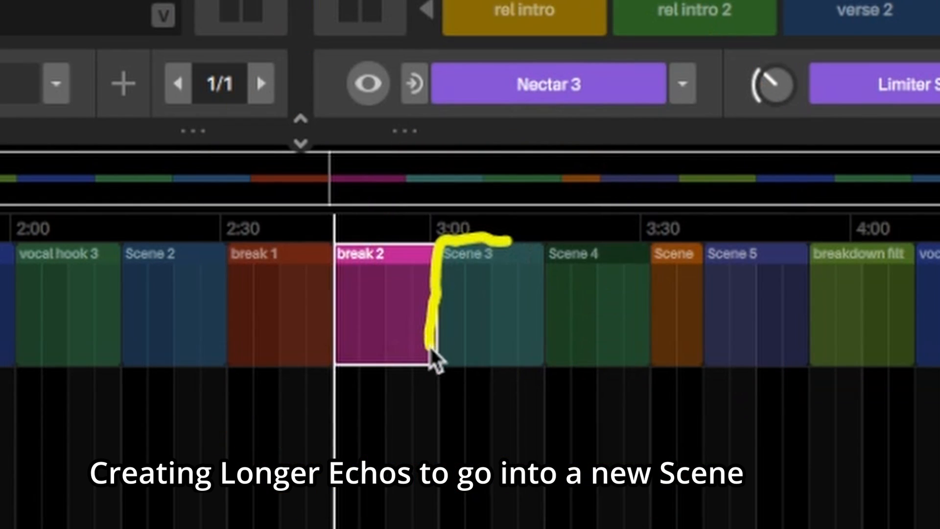
pyautogui.moveTo(556, 372); pyautogui.dragTo(510, 240)
pyautogui.press('space')
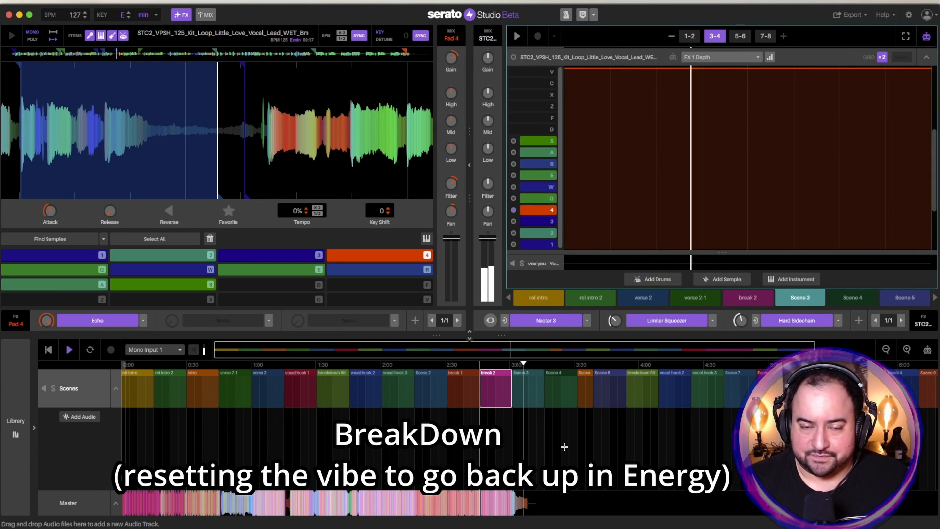
pyautogui.click(927, 57)
pyautogui.click(601, 158)
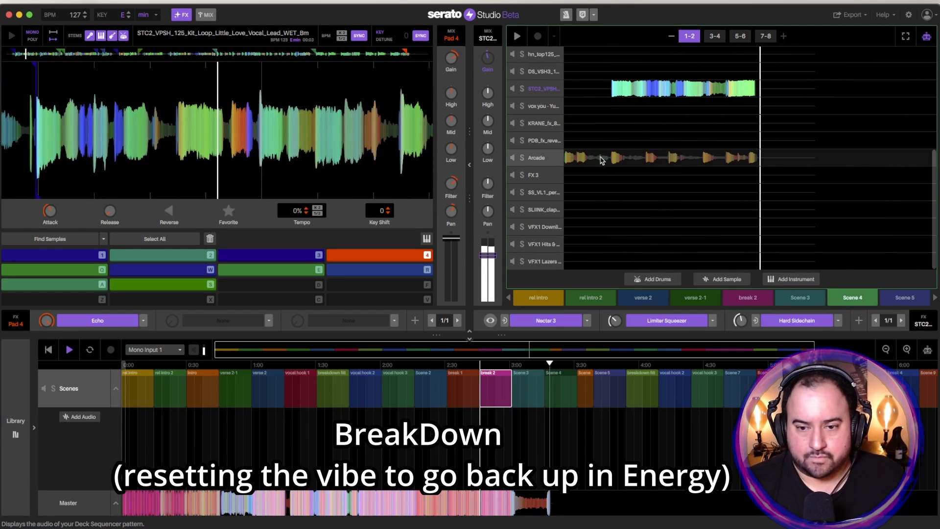
# Step: Zoom out the song timeline and follow playback from Scene 4 through Scene 6 into Scene 5, stopping there
pyautogui.click(887, 354)
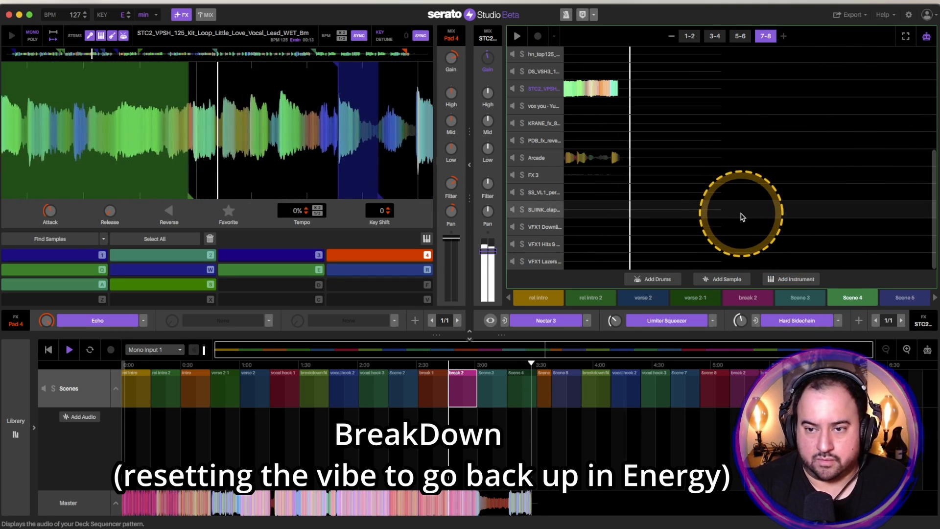
pyautogui.scroll(3, 745, 219)
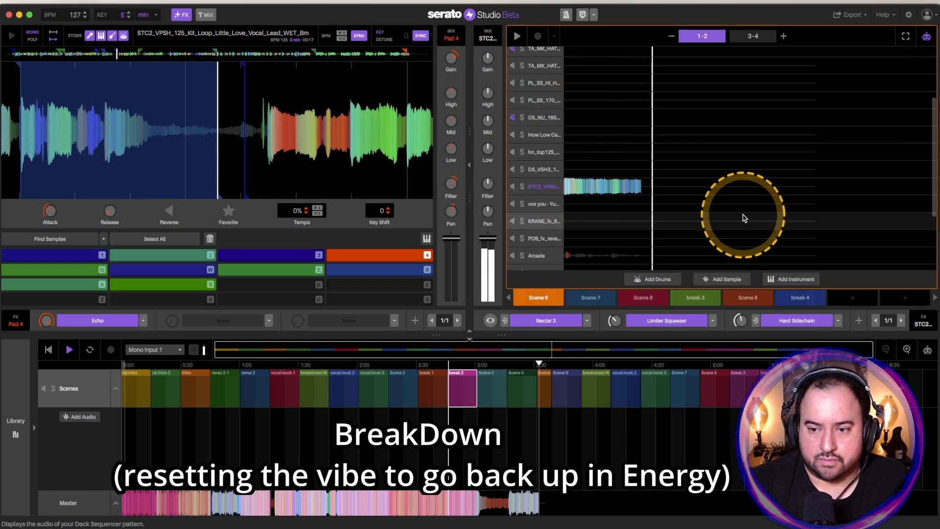
pyautogui.scroll(1, 745, 218)
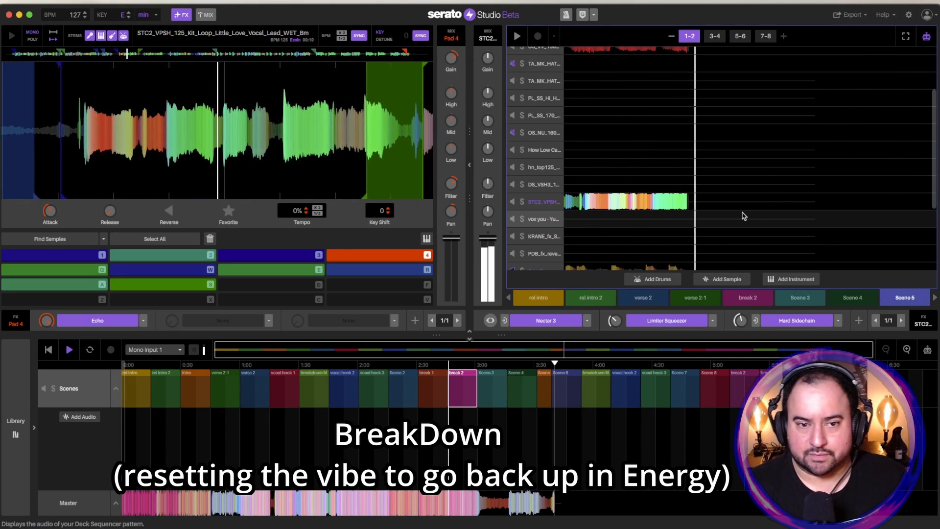
pyautogui.click(743, 215)
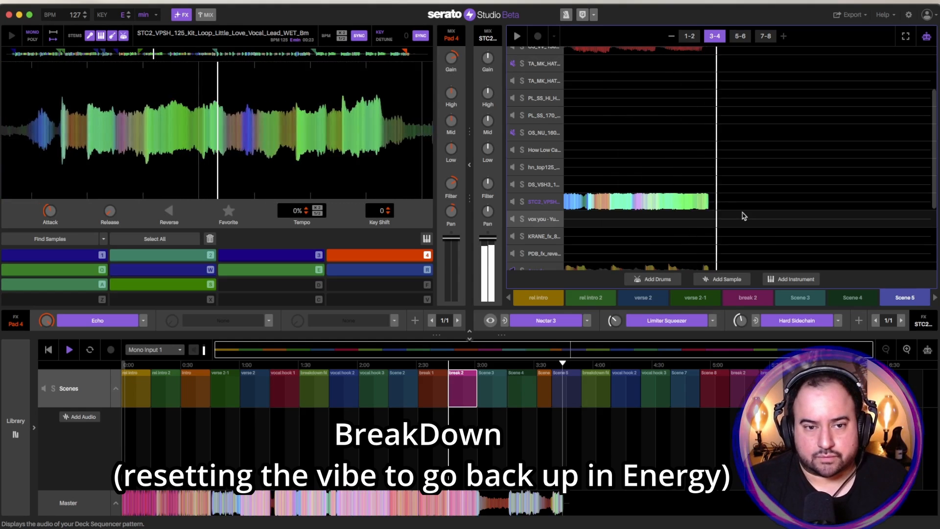
pyautogui.click(744, 215)
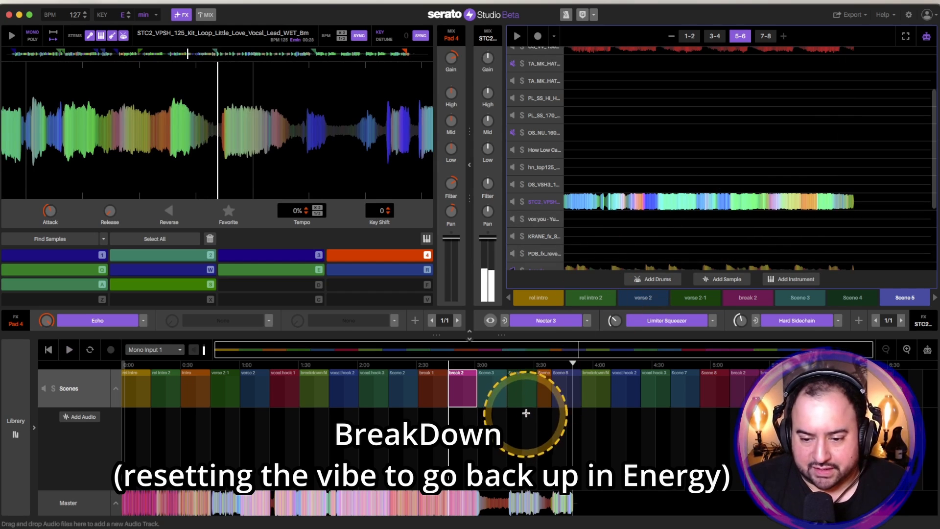
# Step: Audition Scene 6, then open its vocal lead deck and select pad S to inspect its reverse and tempo settings
pyautogui.click(544, 373)
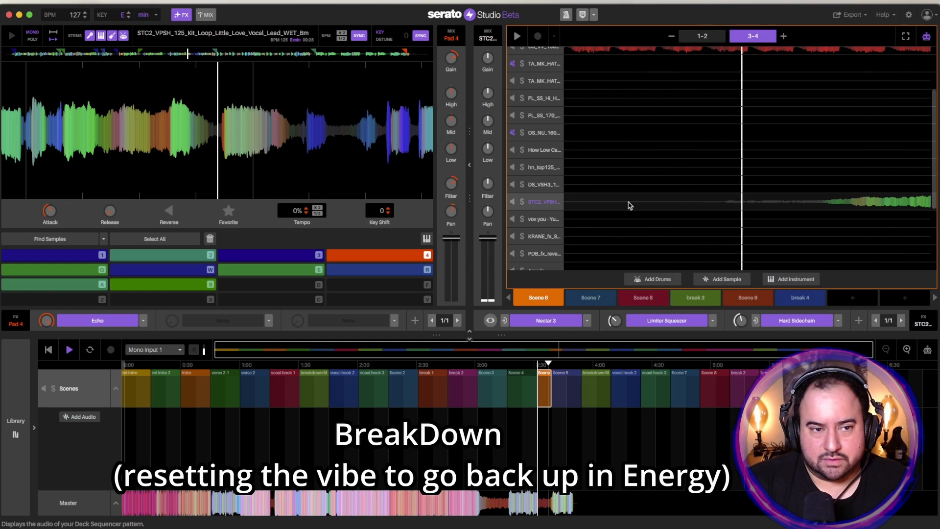
pyautogui.click(587, 200)
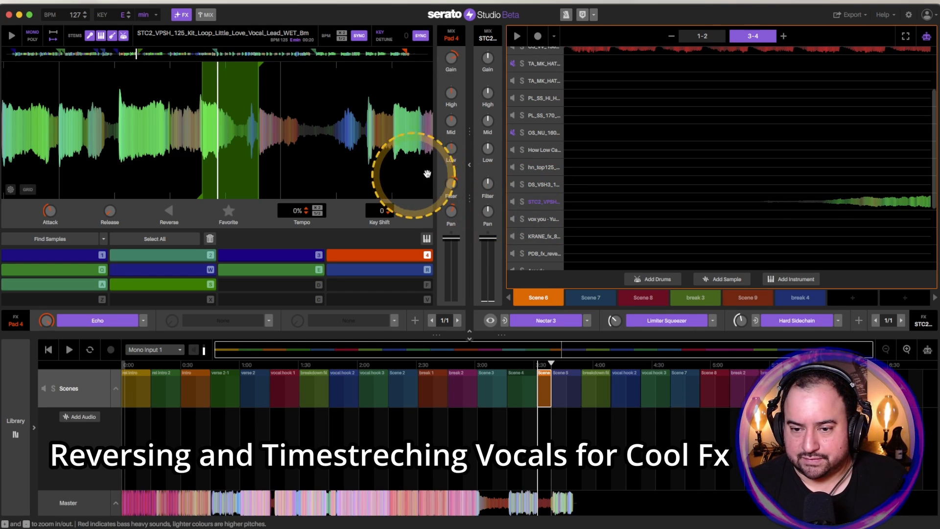
pyautogui.click(802, 205)
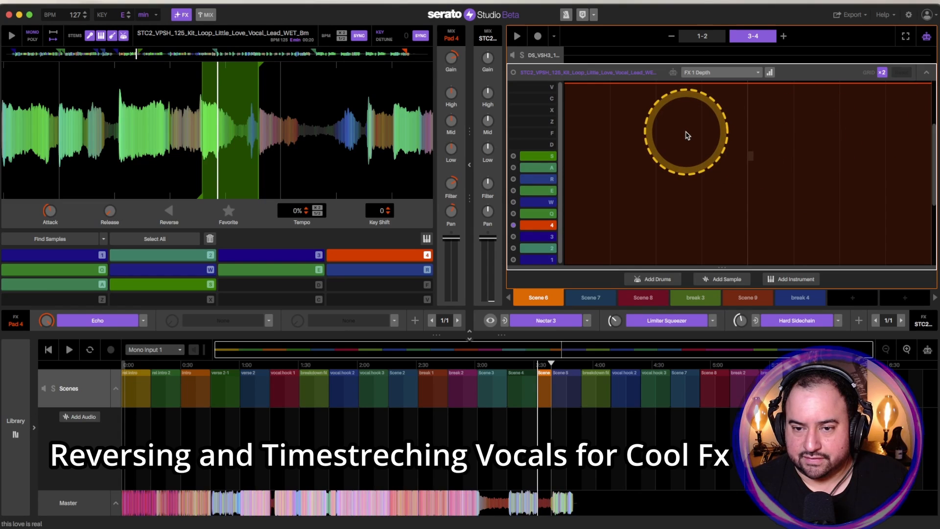
pyautogui.press('s')
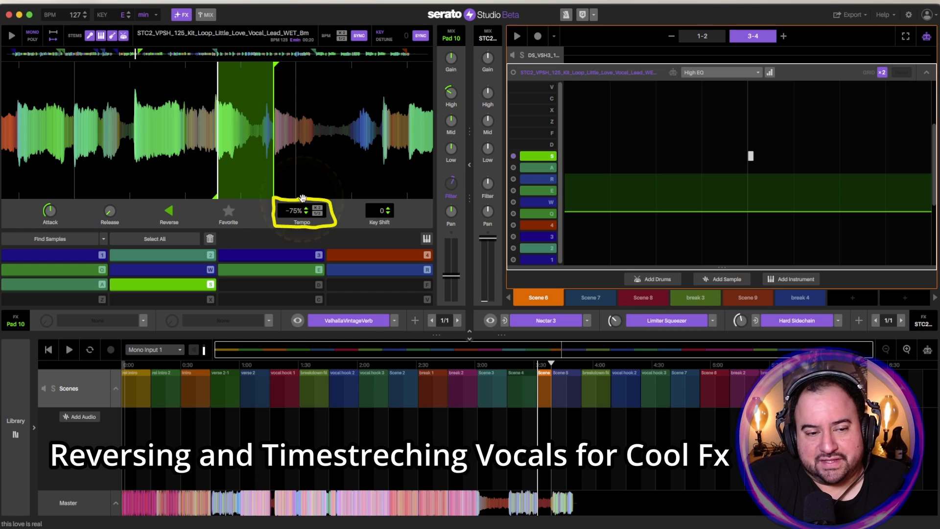
# Step: Inspect the ValhallaVintageVerb settings on the vocal lead's pad S, close the plugin window and audition the pad
pyautogui.click(297, 321)
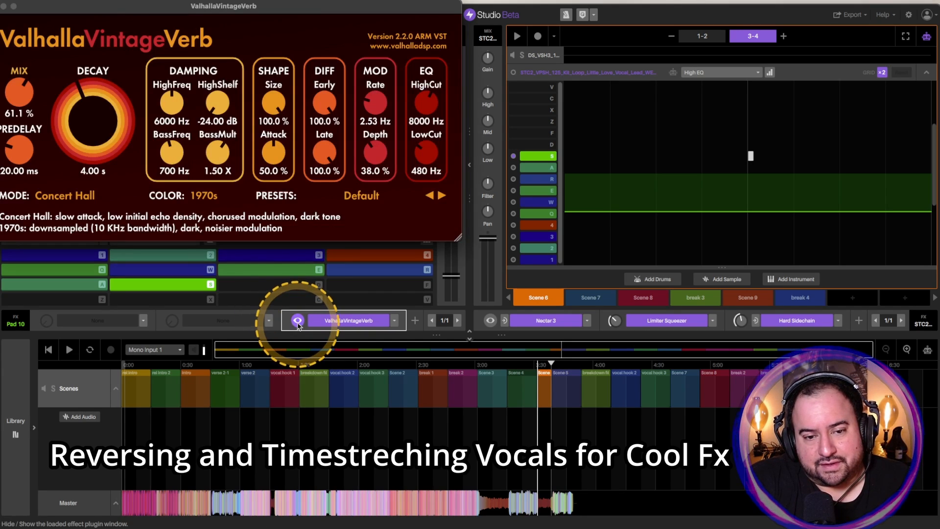
pyautogui.moveTo(277, 15); pyautogui.dragTo(435, 140)
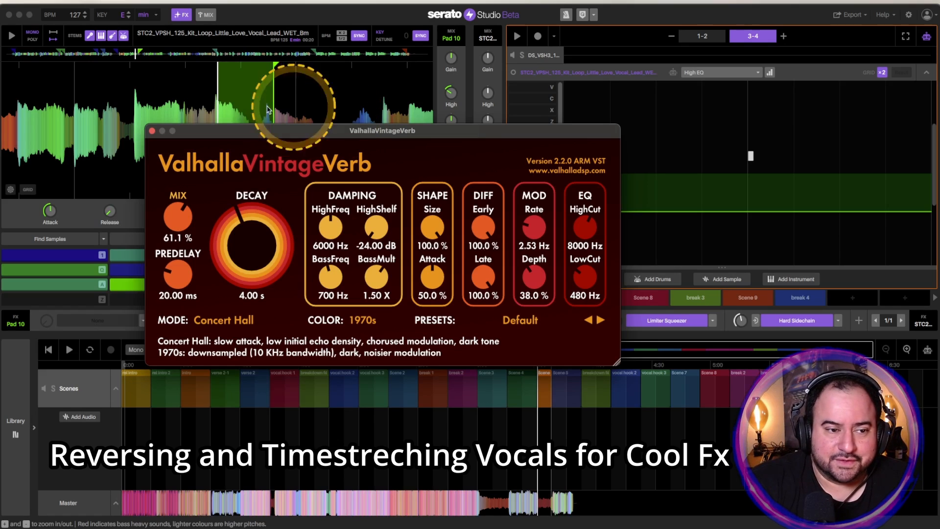
pyautogui.click(152, 131)
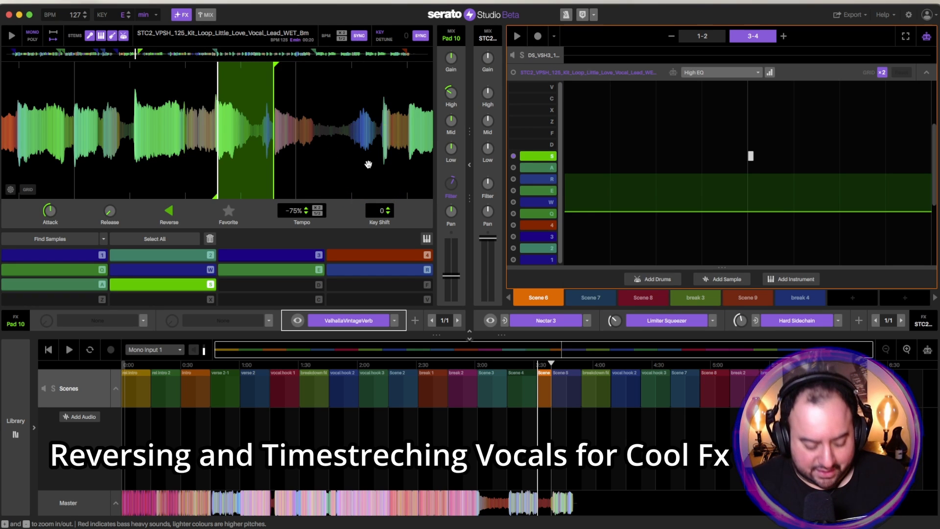
pyautogui.click(369, 164)
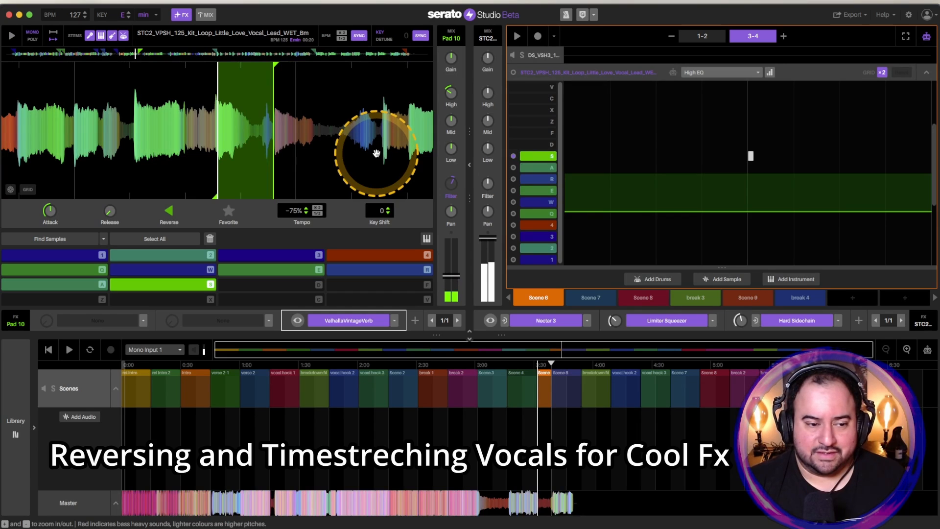
# Step: Play the song from Scene 6 through Scene 5 into the breakdown filter out scene, collapsing the vocal lead deck to examine all decks
pyautogui.click(544, 375)
pyautogui.press('space')
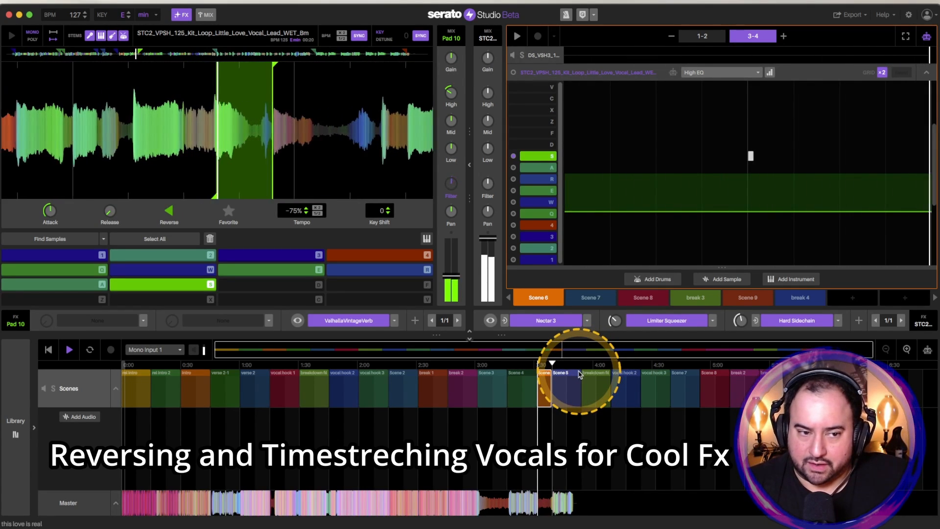
pyautogui.click(580, 375)
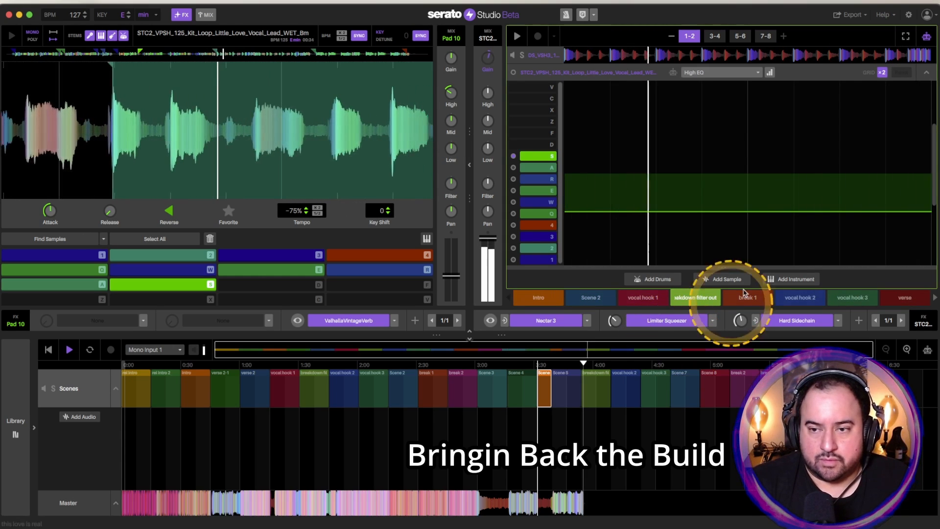
pyautogui.click(928, 37)
pyautogui.click(644, 217)
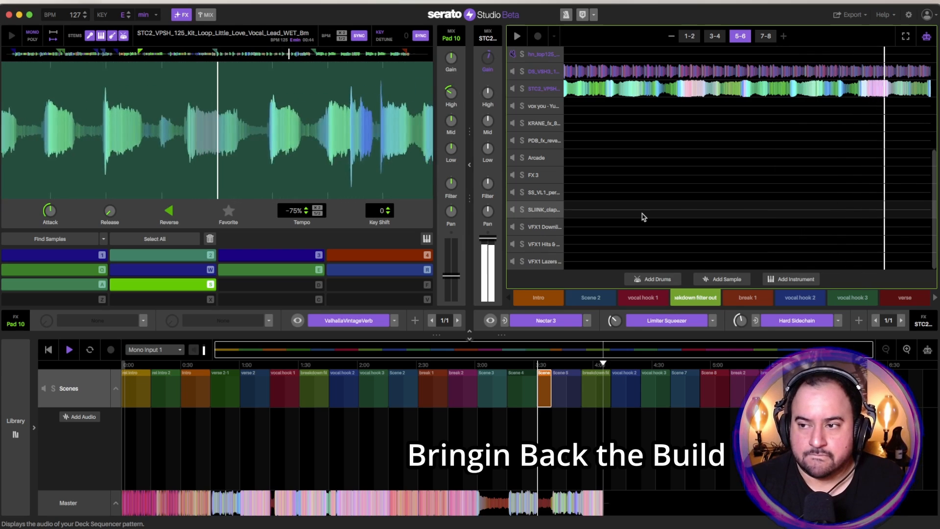
pyautogui.click(642, 217)
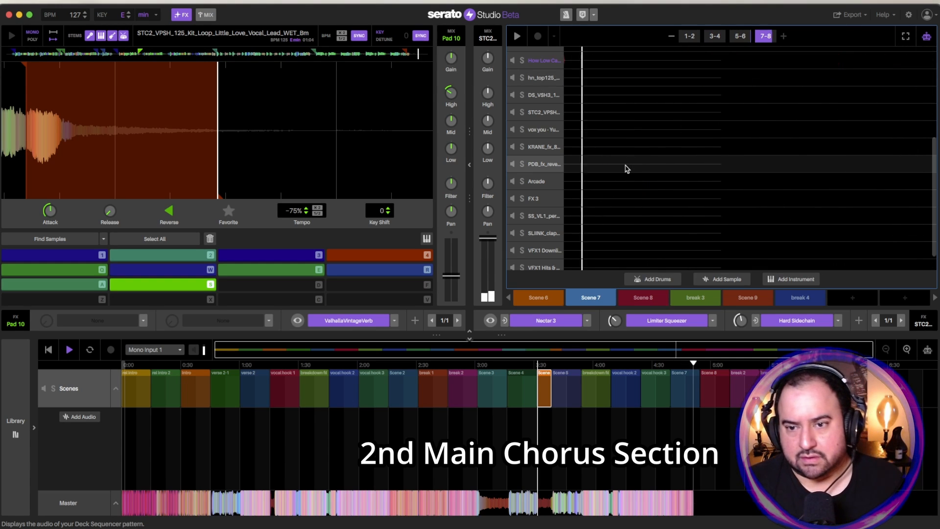
pyautogui.click(773, 161)
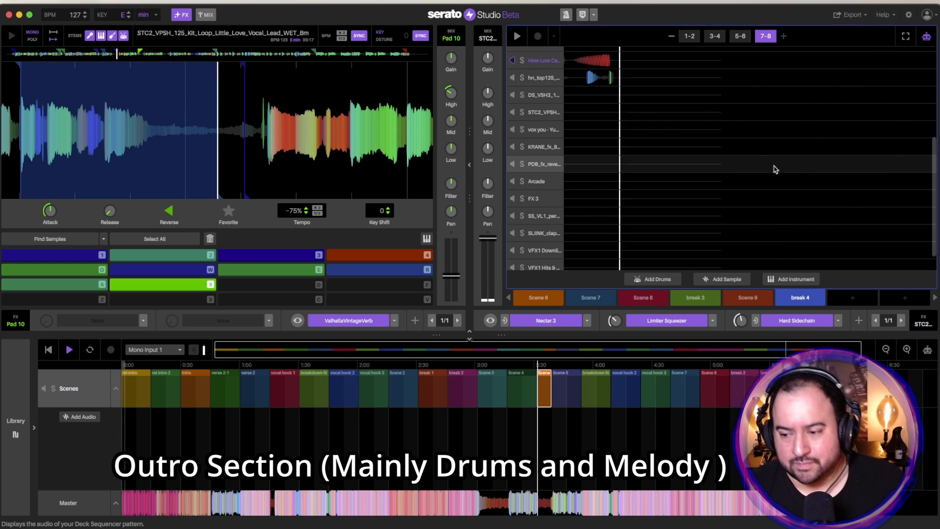
pyautogui.click(775, 169)
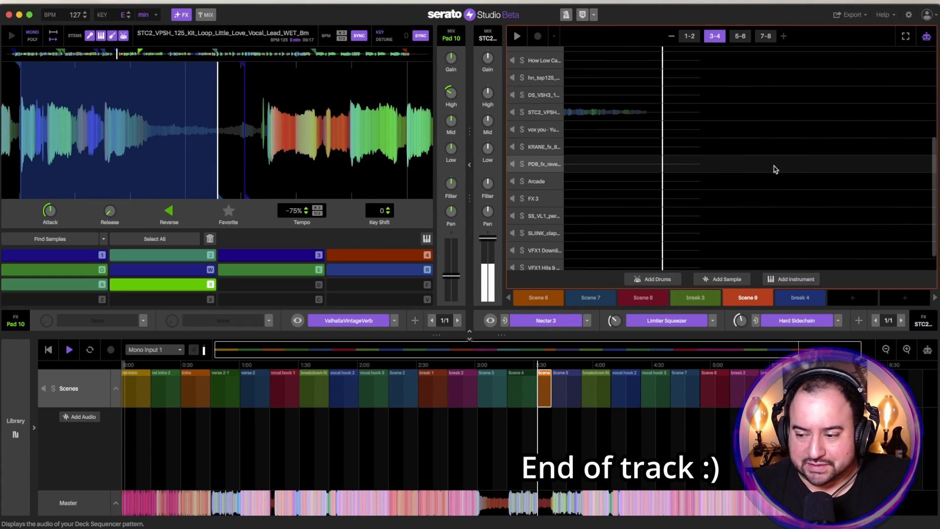
pyautogui.click(777, 168)
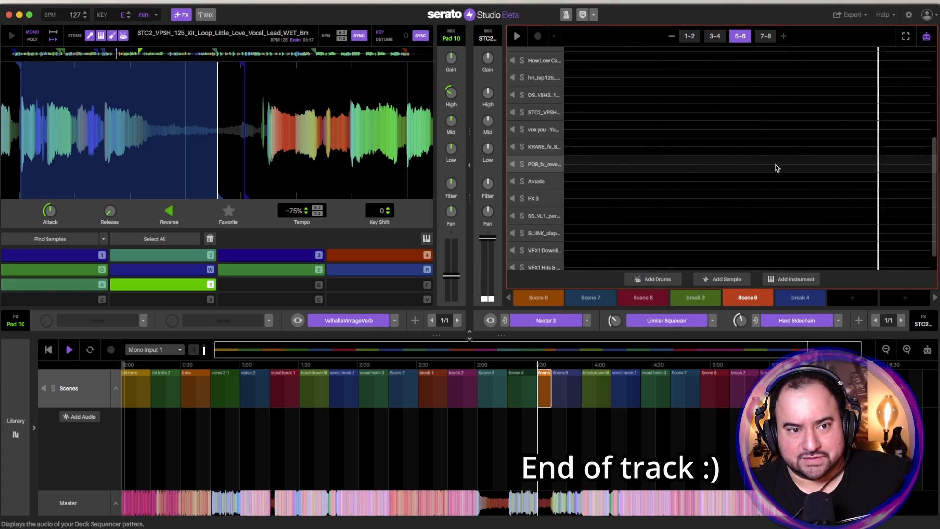
pyautogui.click(777, 168)
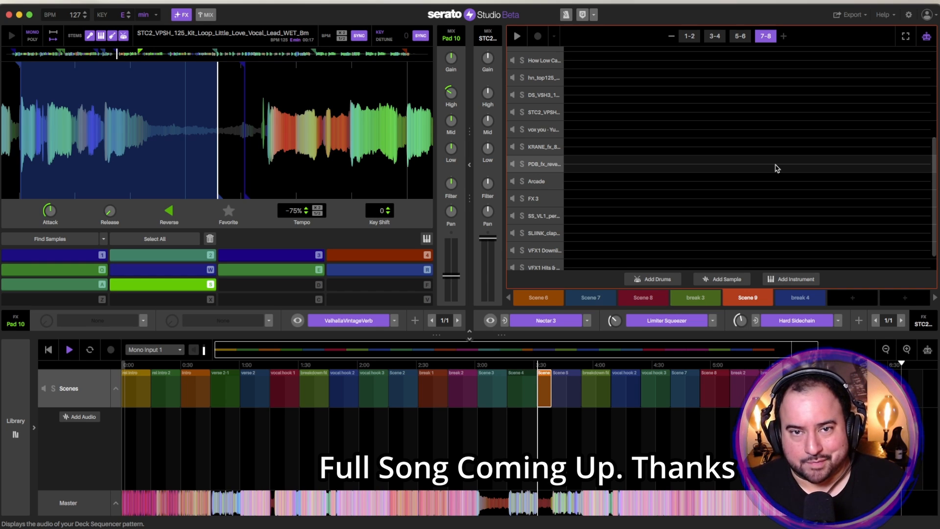
pyautogui.click(777, 169)
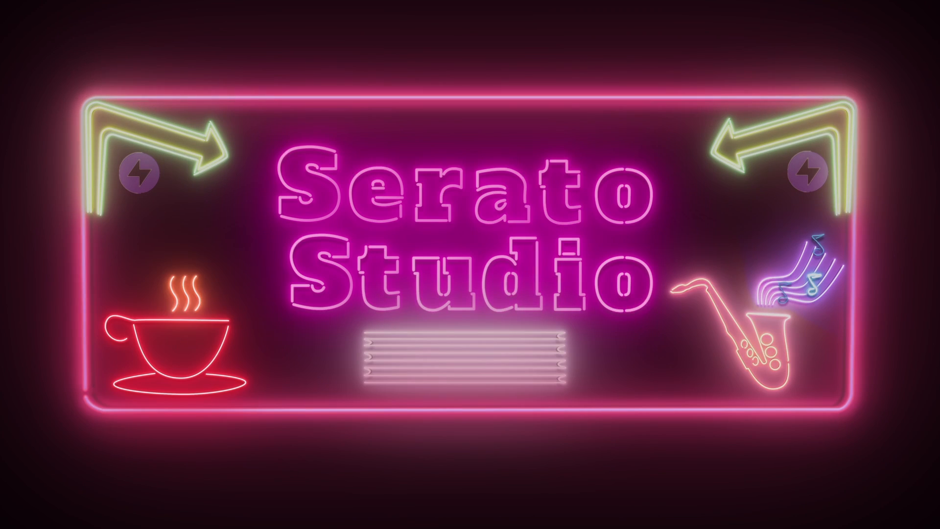